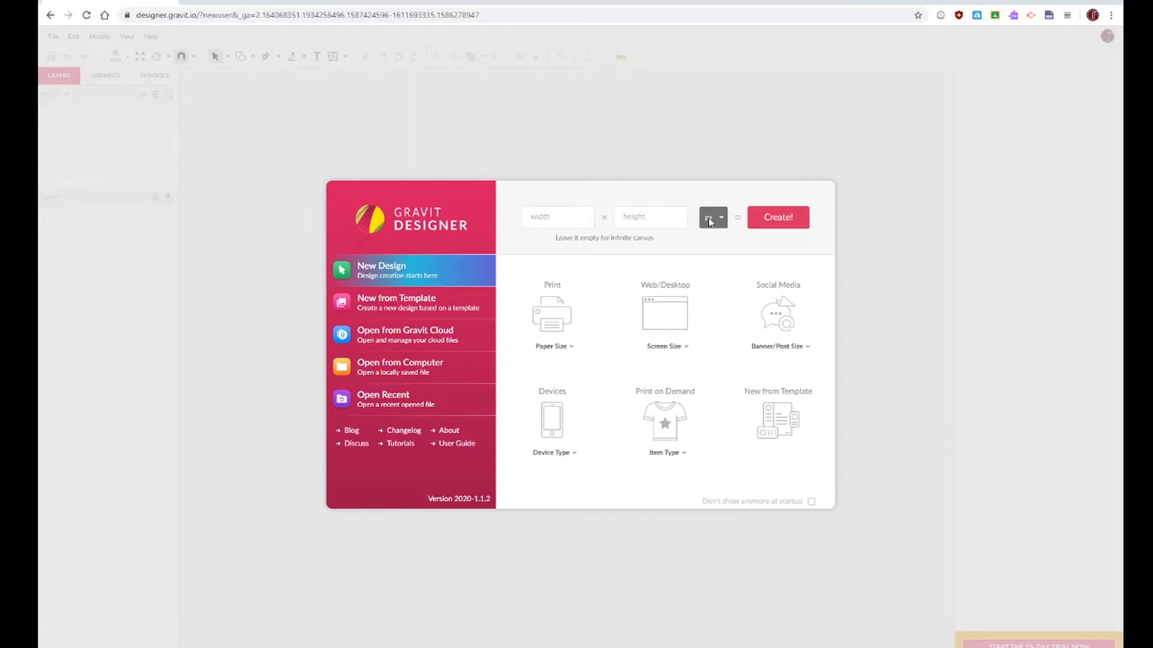
# Step: Create a new blank design measuring 10 × 10 inches
pyautogui.click(723, 222)
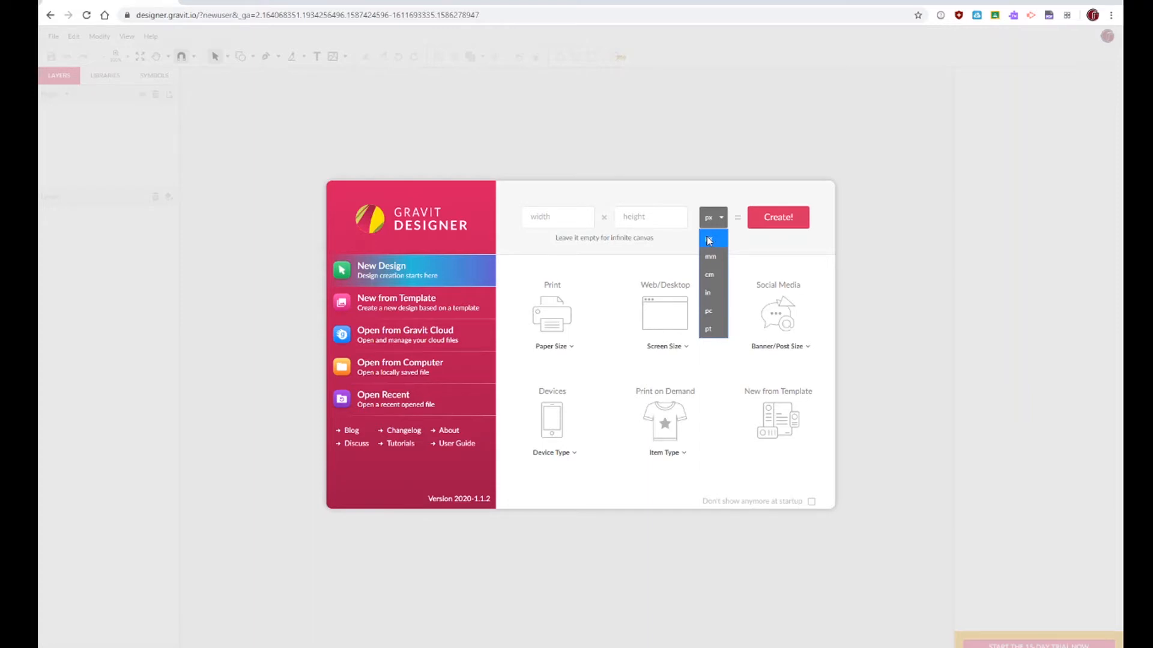
pyautogui.click(708, 292)
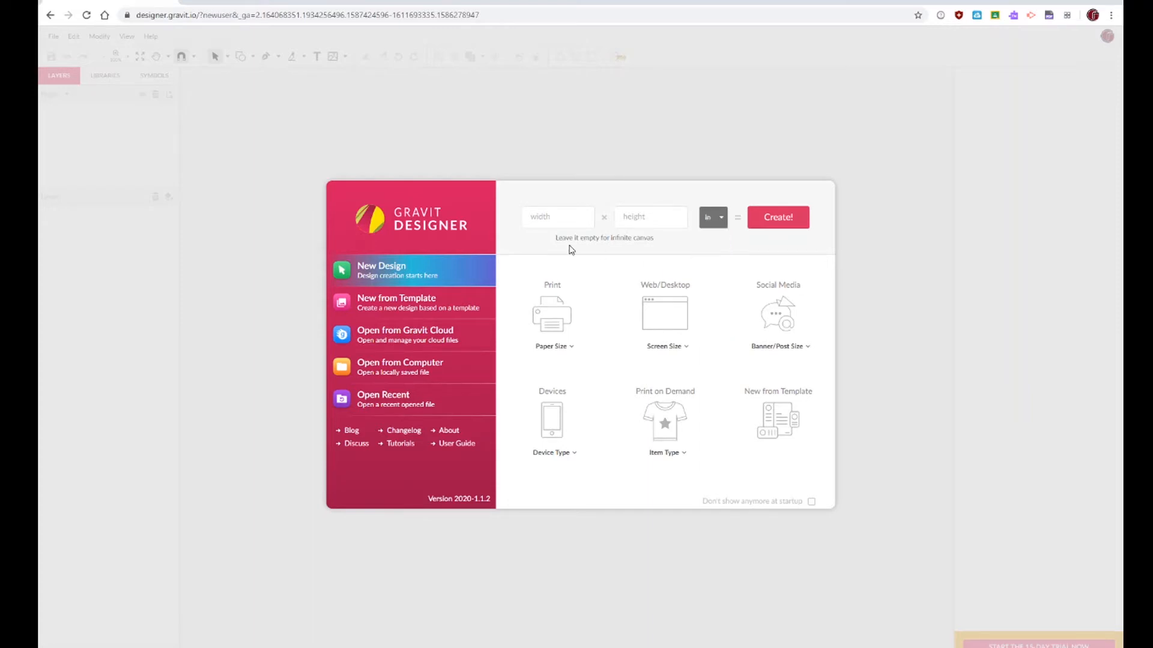
pyautogui.click(567, 216)
pyautogui.write('10')
pyautogui.click(652, 220)
pyautogui.write('10')
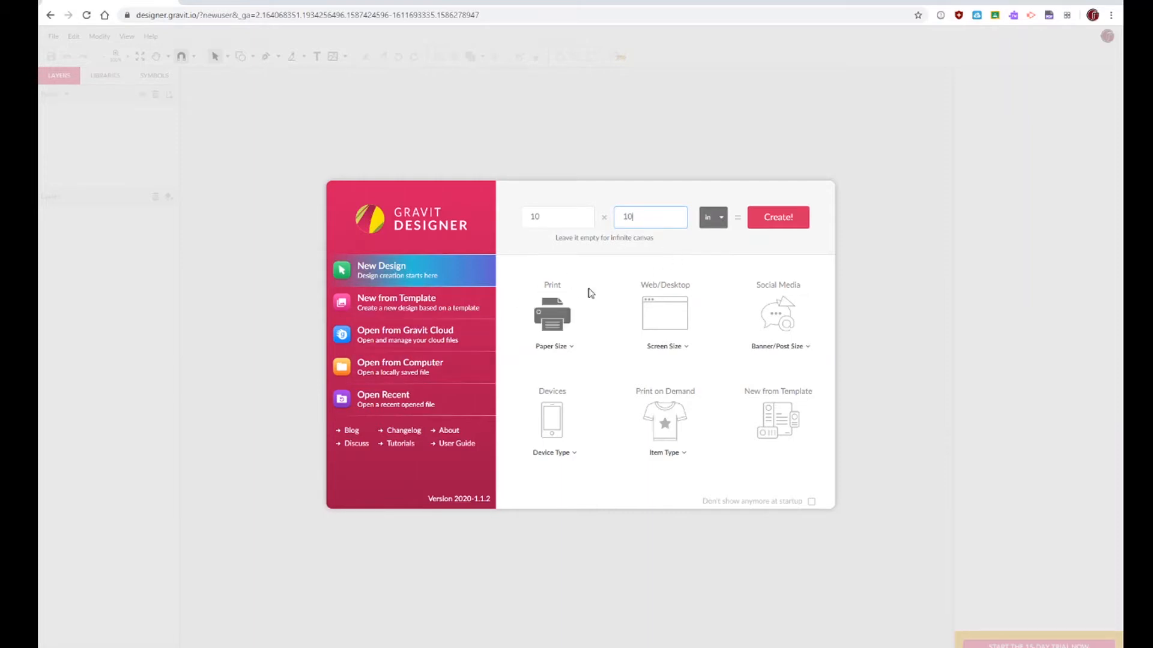
pyautogui.click(783, 217)
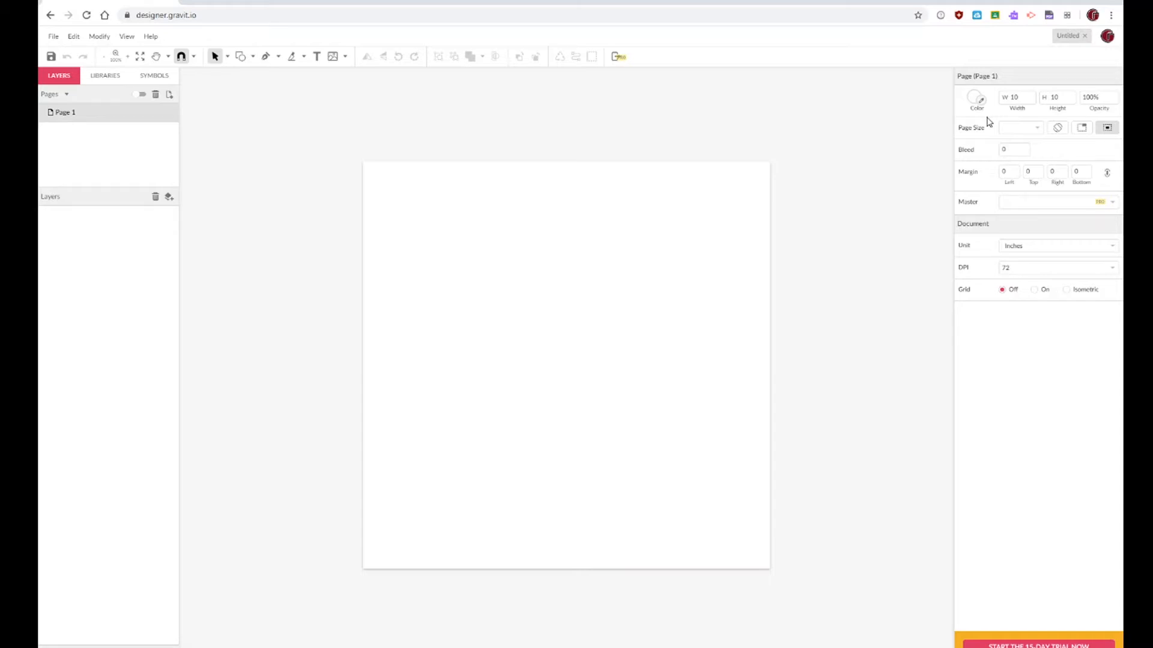
# Step: Draw a rectangle about 4.1 × 1.6 in near the page's centre and reshape it by a corner to about 3.8 × 2.0 in
pyautogui.click(254, 57)
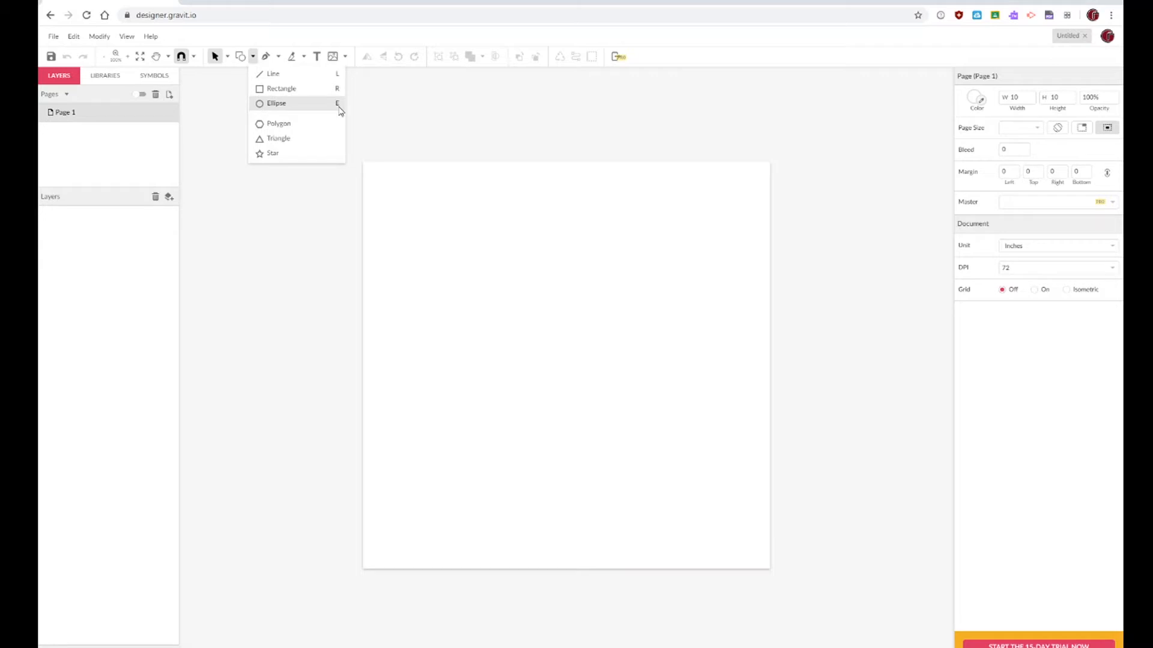
pyautogui.click(287, 92)
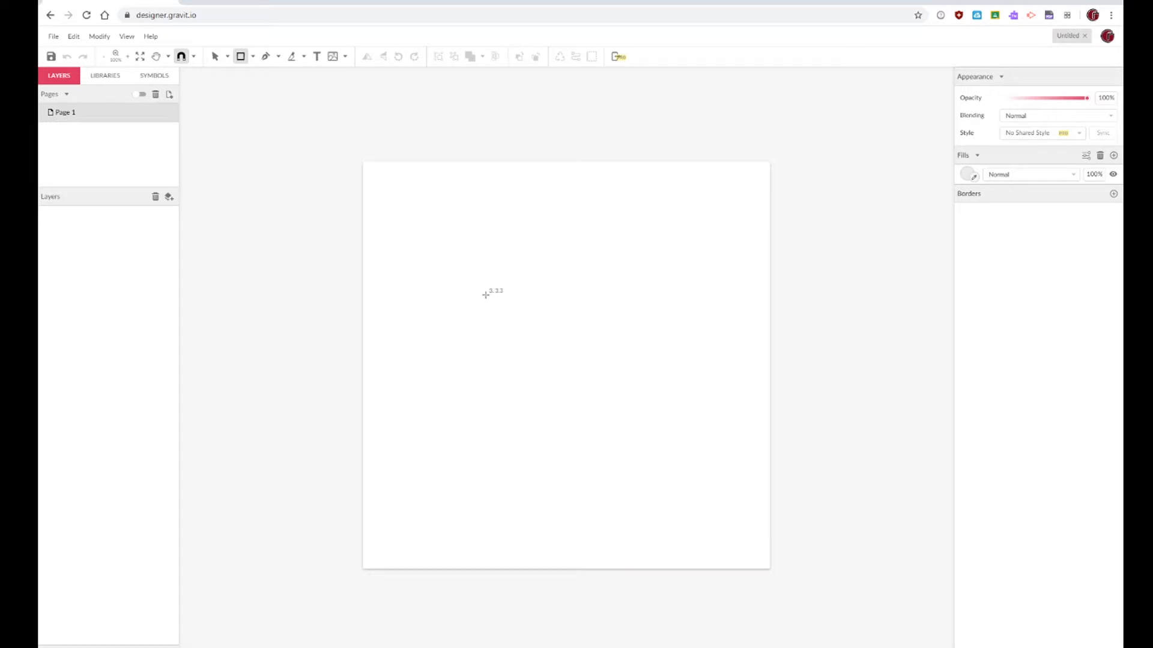
pyautogui.moveTo(481, 282); pyautogui.dragTo(647, 348)
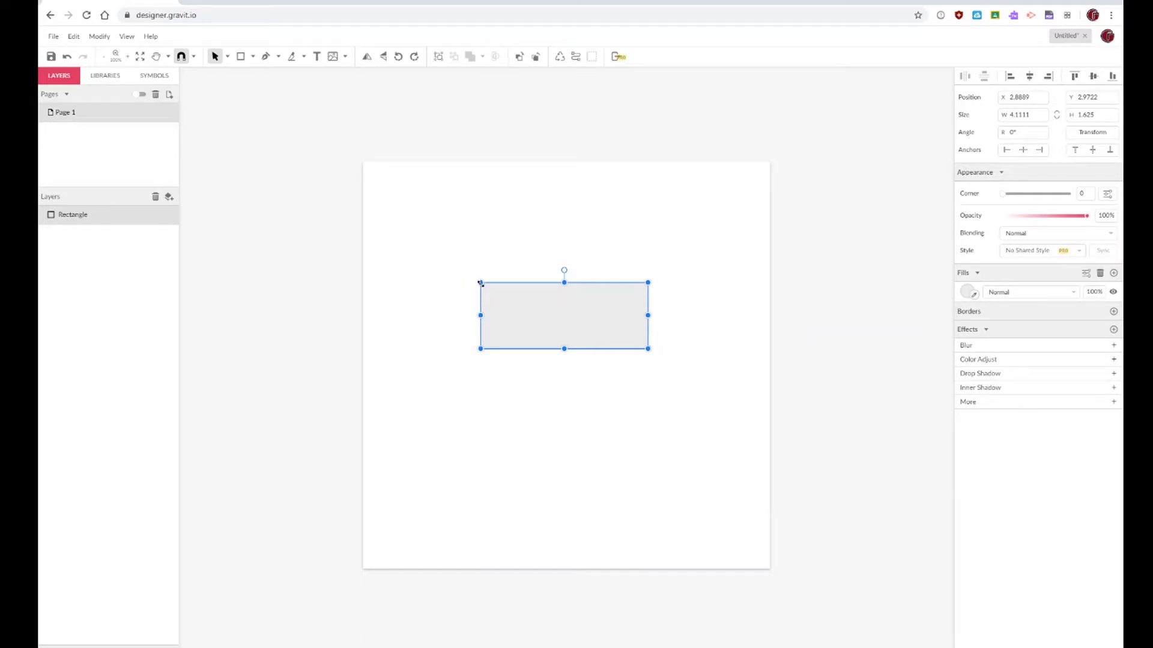
pyautogui.moveTo(480, 283)
pyautogui.mouseDown()
pyautogui.moveTo(485, 238)
pyautogui.moveTo(408, 290)
pyautogui.moveTo(487, 301)
pyautogui.moveTo(493, 268)
pyautogui.mouseUp()
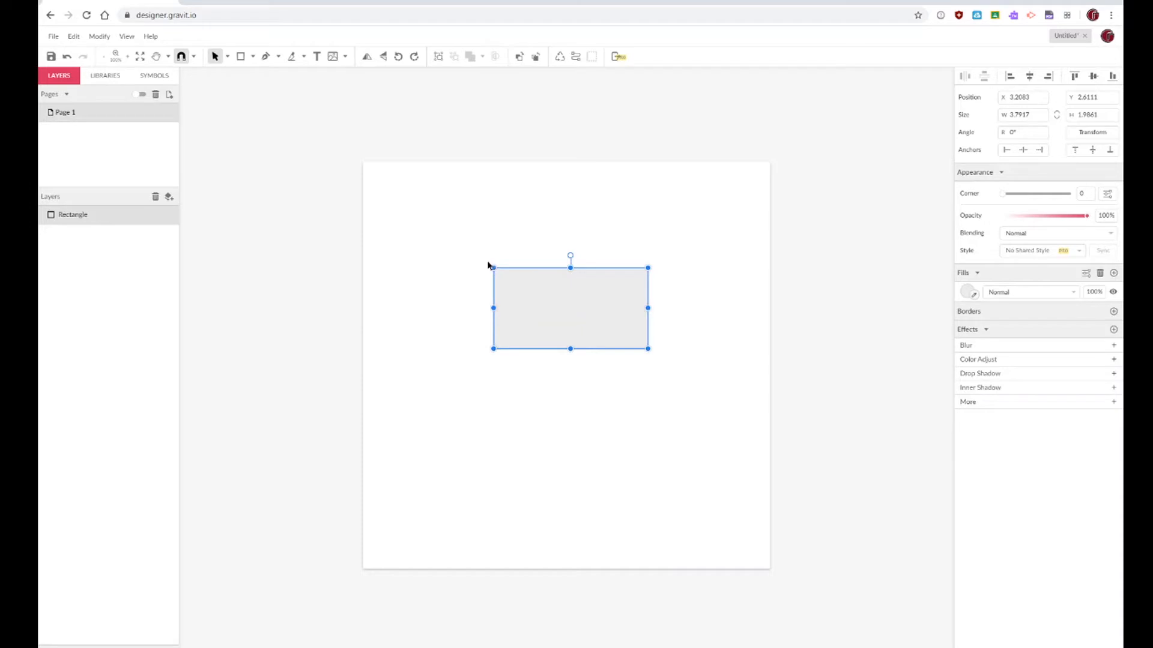
# Step: Try rotating the rectangle to 112.5°, undo the rotation, and move the rectangle slightly down to about X 3.3, Y 3.3 in
pyautogui.moveTo(490, 265); pyautogui.dragTo(562, 392)
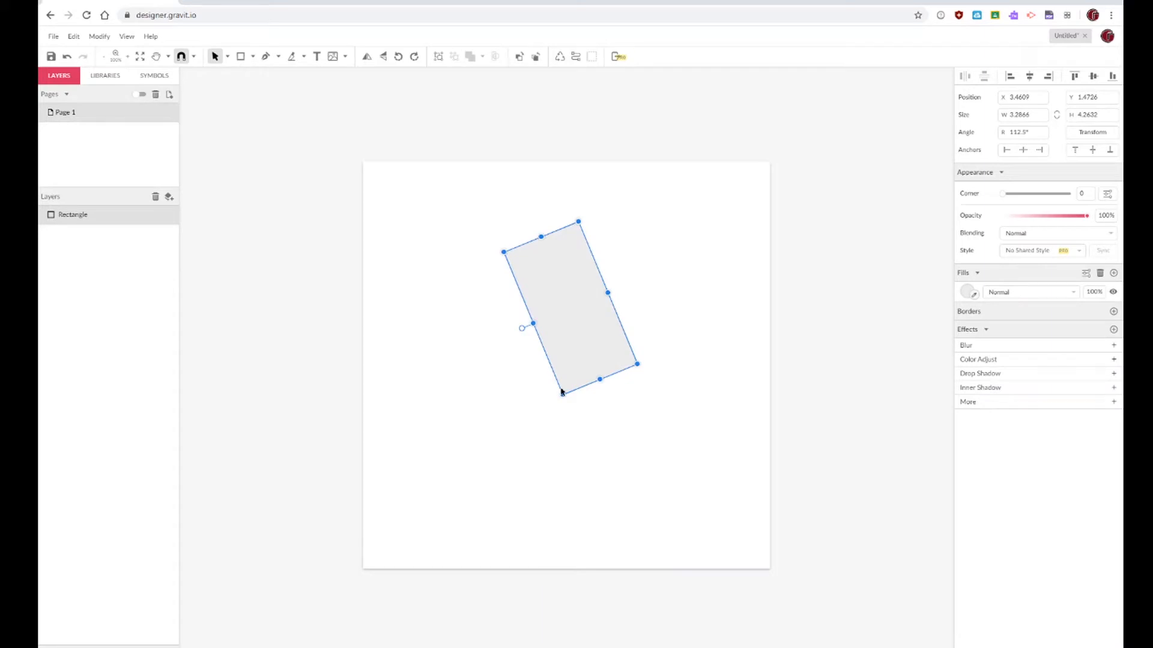
pyautogui.hotkey('ctrl', 'z')
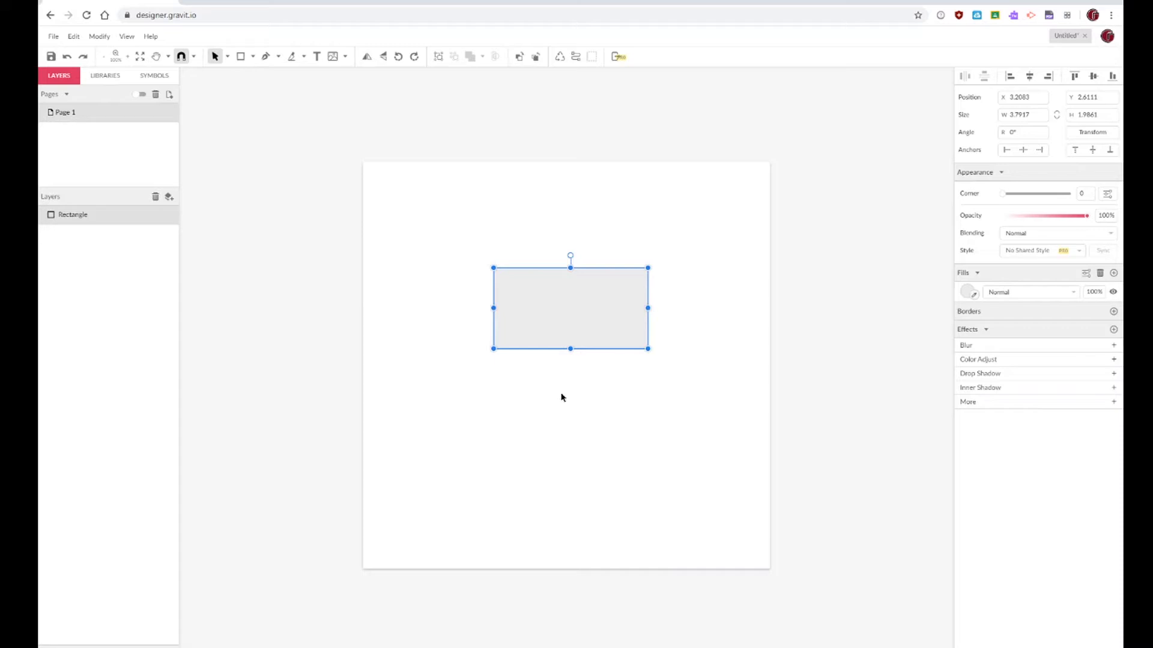
pyautogui.moveTo(584, 303); pyautogui.dragTo(587, 328)
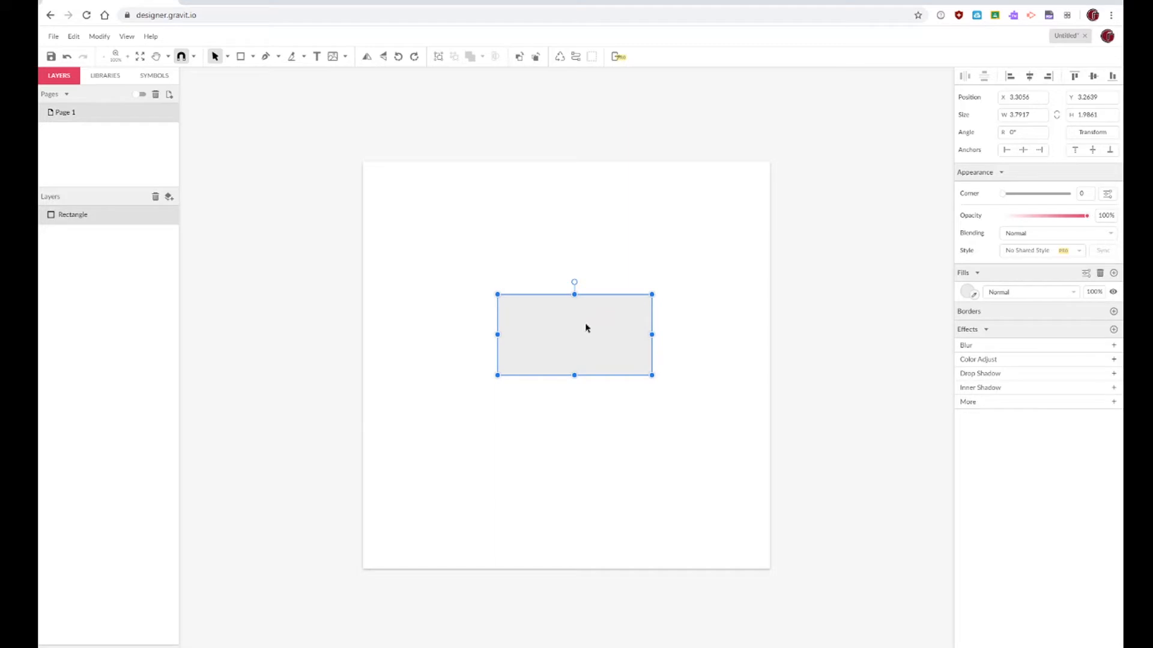
pyautogui.click(737, 231)
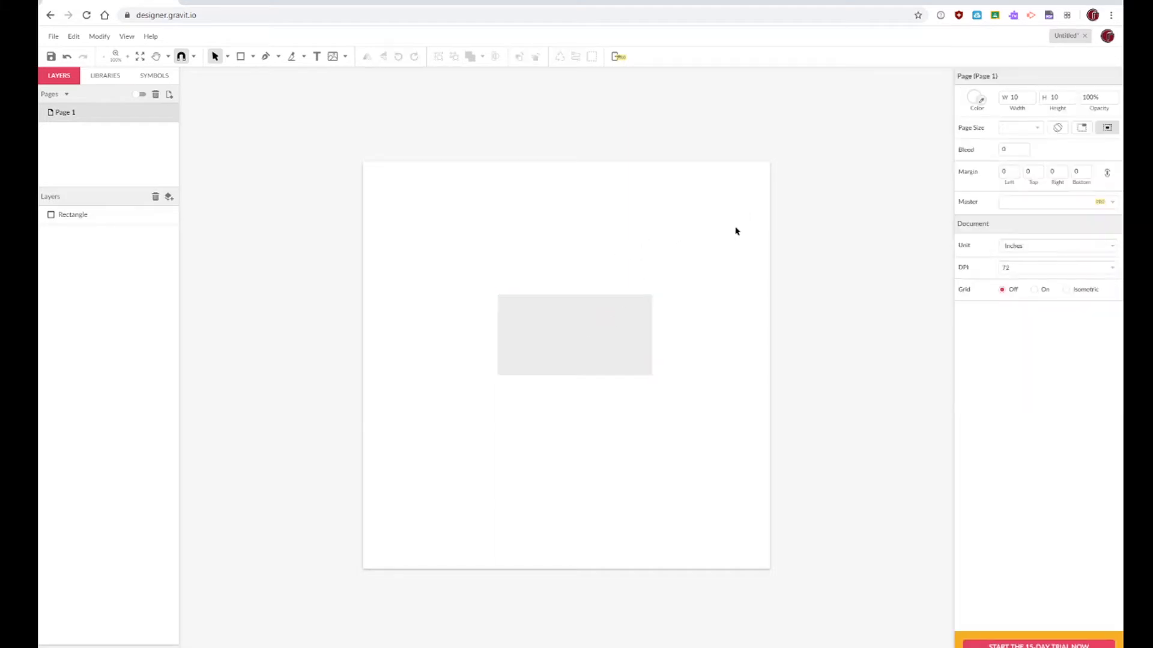
# Step: Add another colour fill to the rectangle and make it dark green (RGB 14, 117, 48)
pyautogui.click(584, 320)
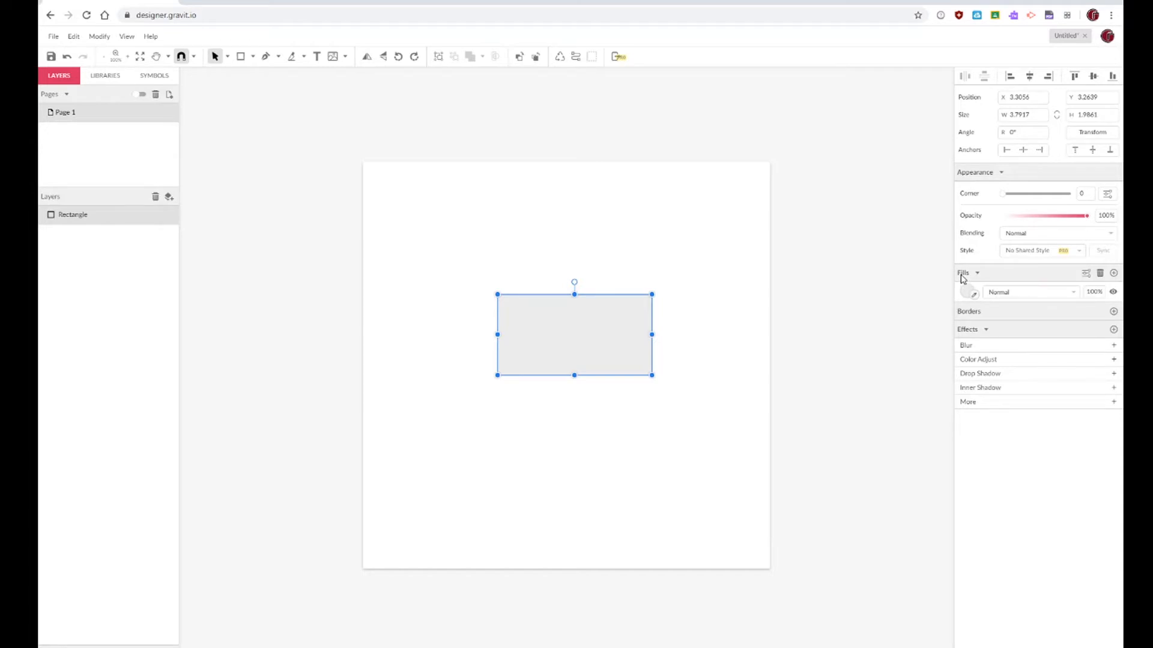
pyautogui.click(1113, 274)
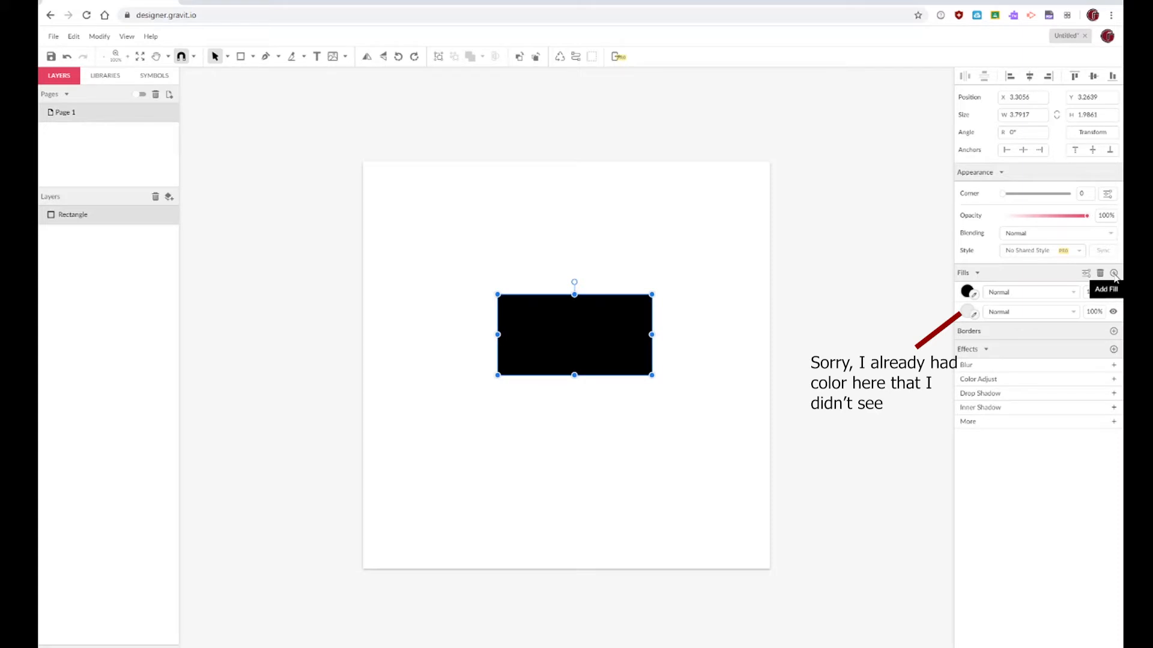
pyautogui.click(967, 293)
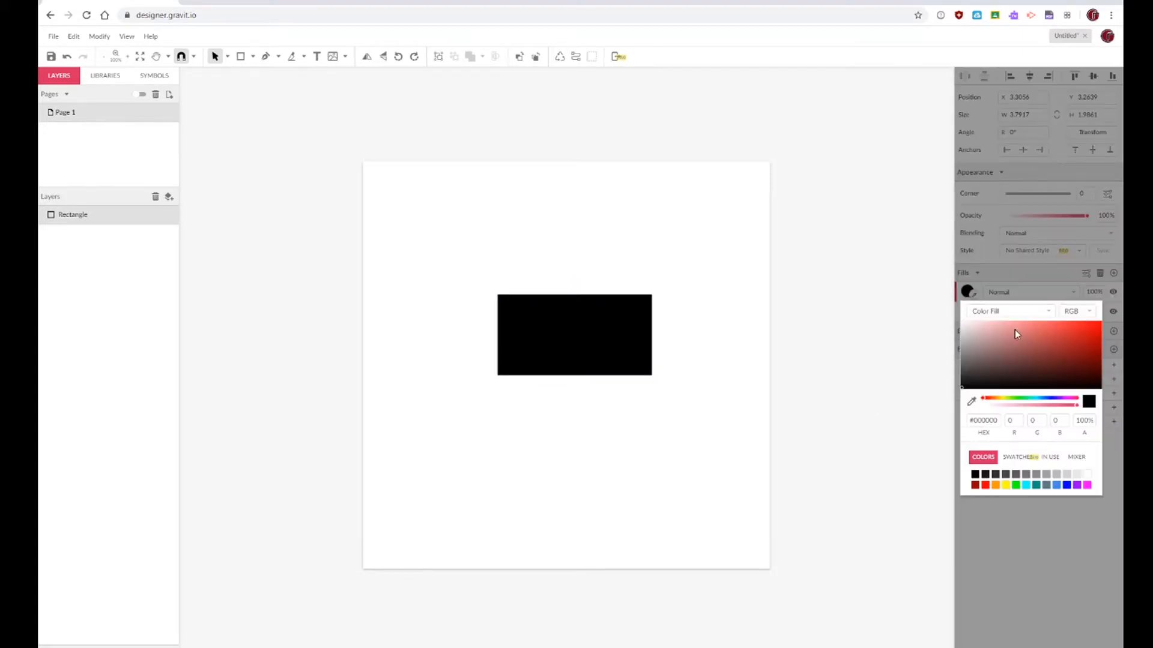
pyautogui.moveTo(1014, 330); pyautogui.dragTo(1087, 330)
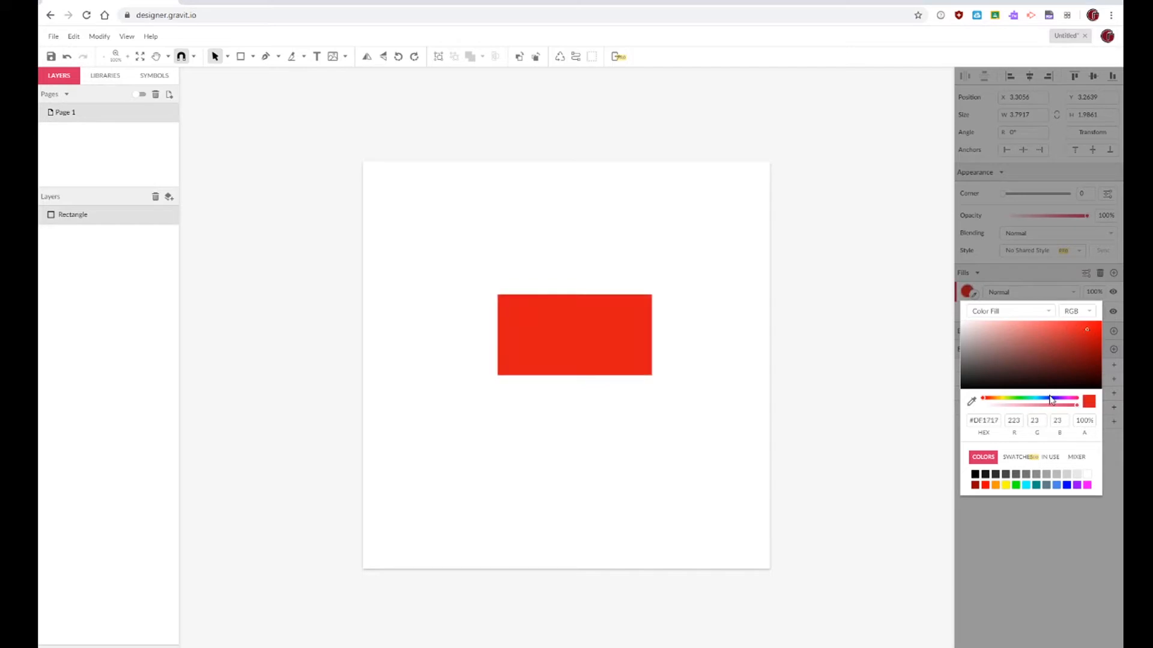
pyautogui.moveTo(1052, 401); pyautogui.dragTo(1007, 403)
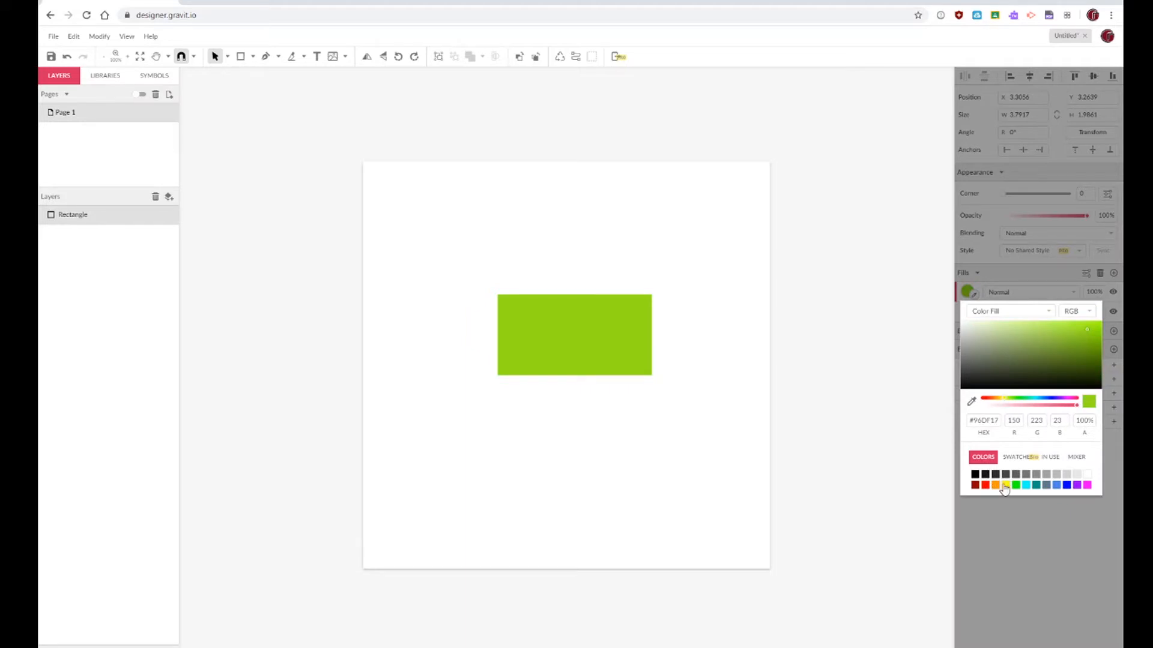
pyautogui.click(1018, 399)
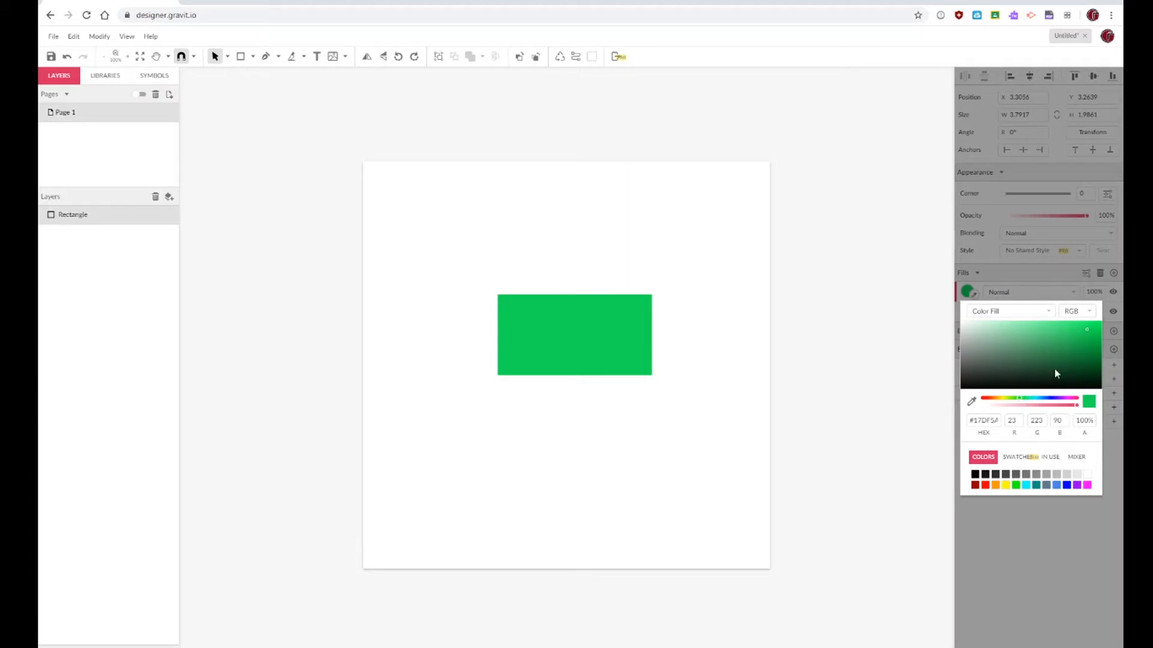
pyautogui.moveTo(1055, 374); pyautogui.dragTo(1083, 364)
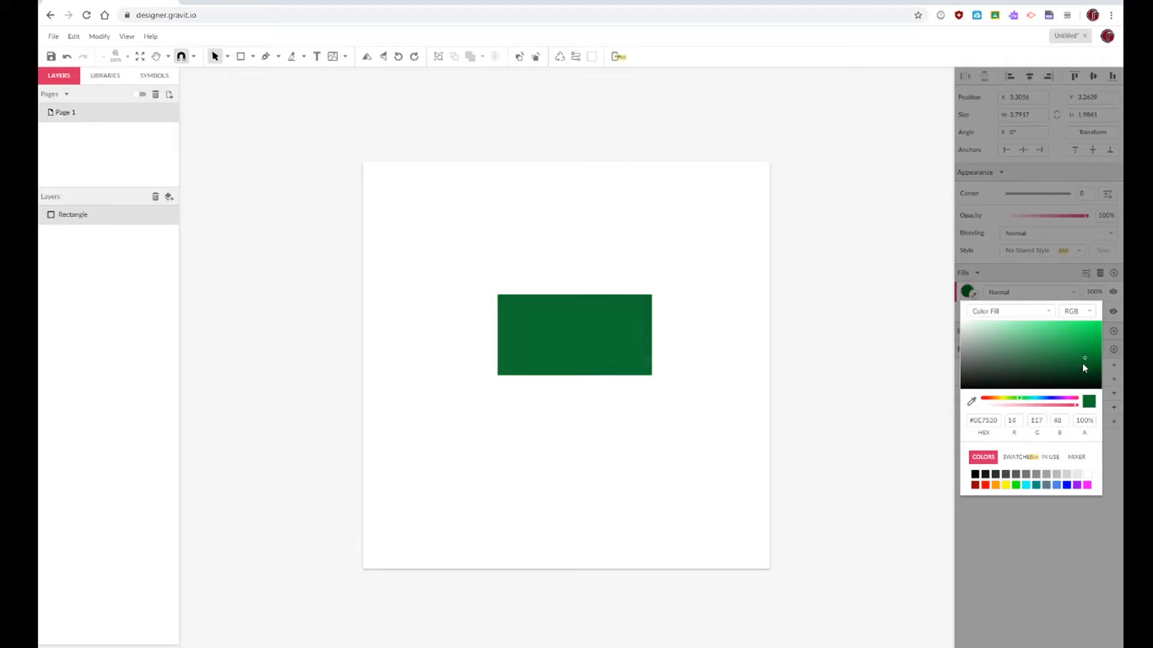
pyautogui.click(1029, 313)
pyautogui.click(1029, 315)
pyautogui.click(1115, 482)
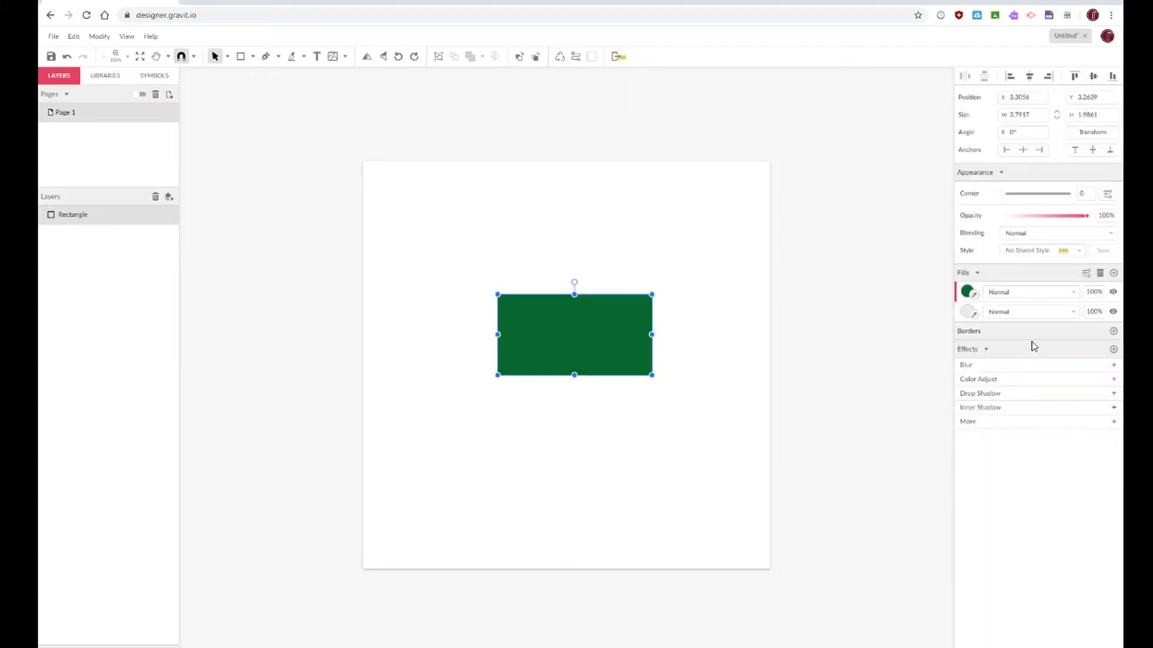
pyautogui.click(716, 334)
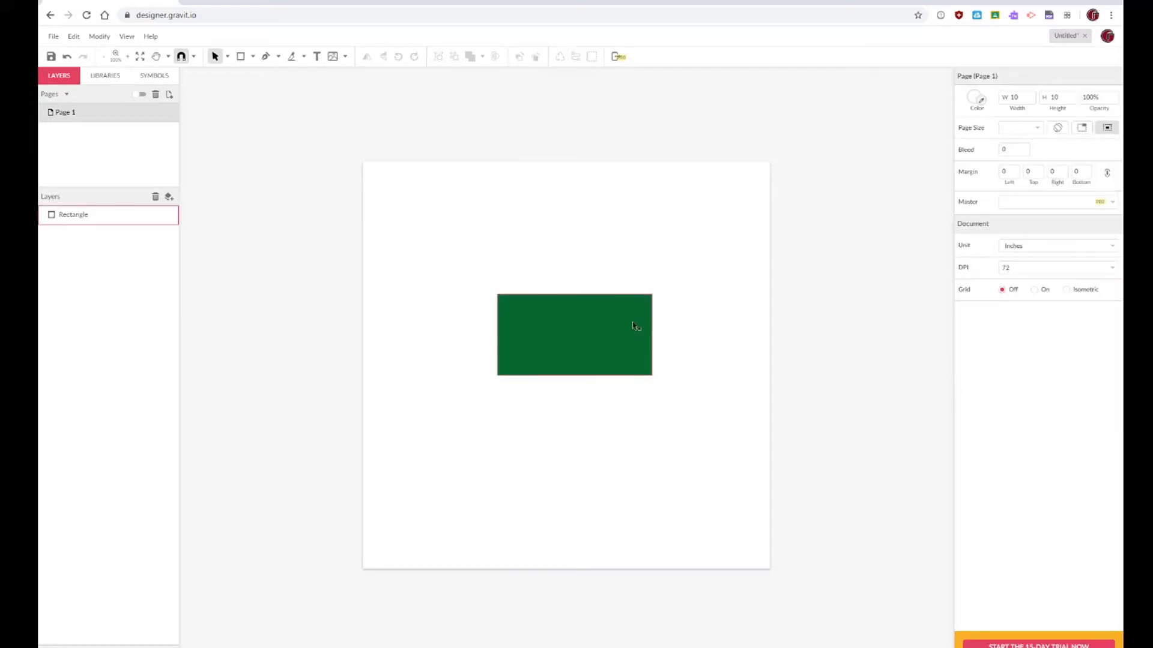
# Step: Move the green rectangle up to about X 3.0, Y 2.2 in and add a border to it
pyautogui.moveTo(569, 327); pyautogui.dragTo(570, 283)
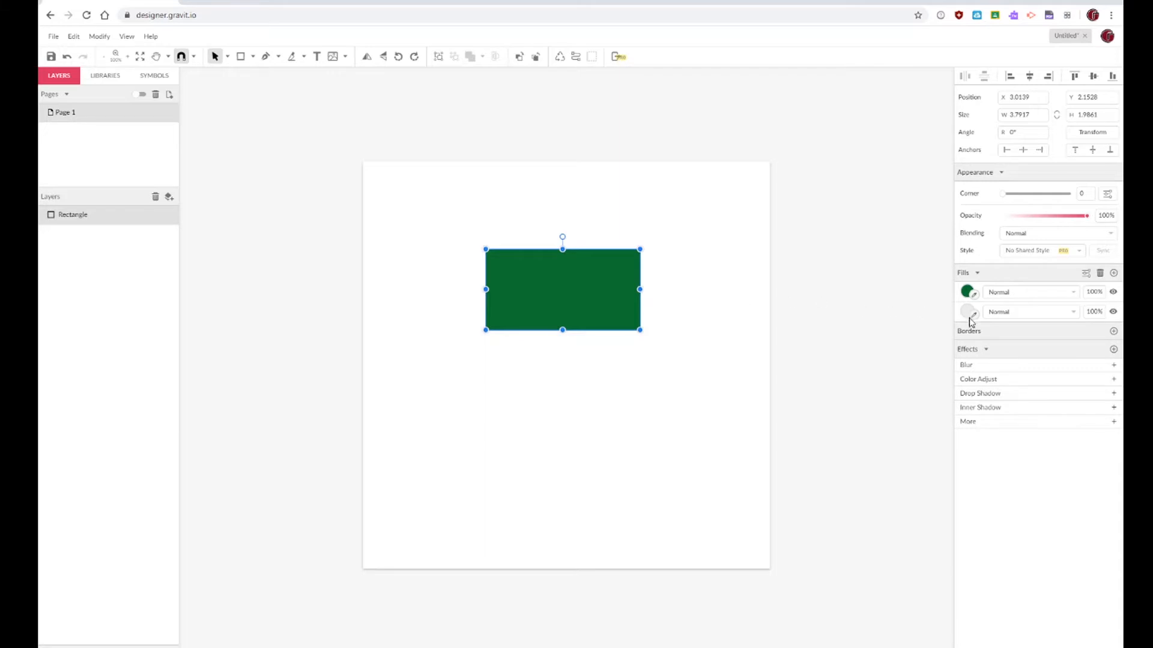
pyautogui.click(1114, 332)
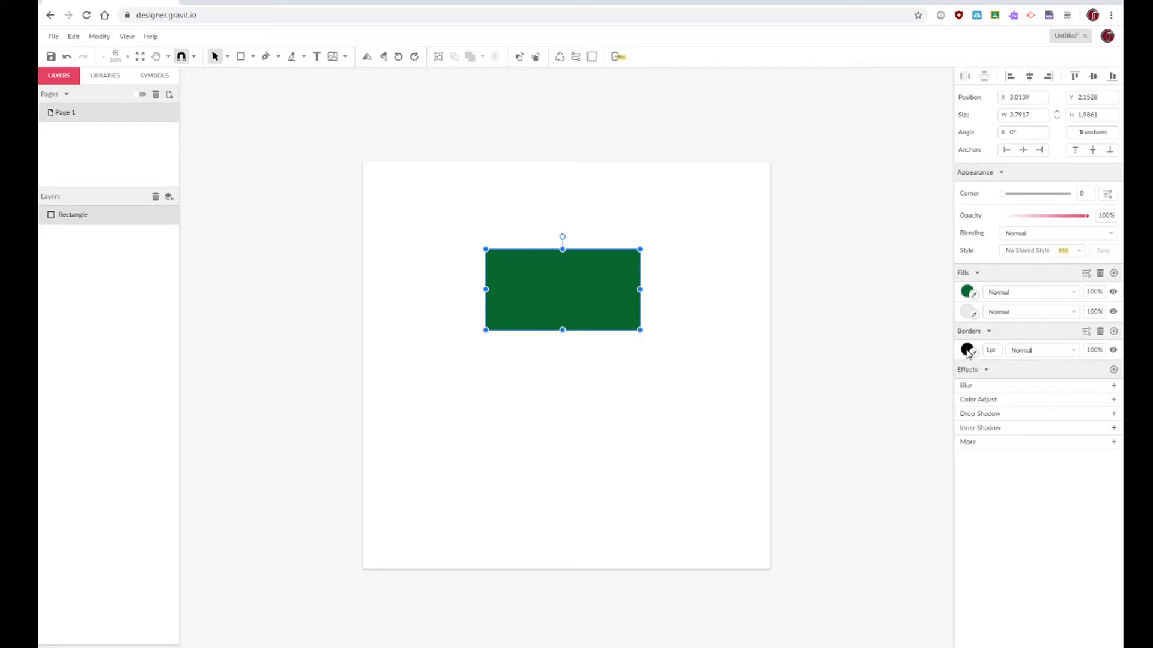
# Step: Examine the rectangle's thin border at a closer magnification
pyautogui.click(801, 316)
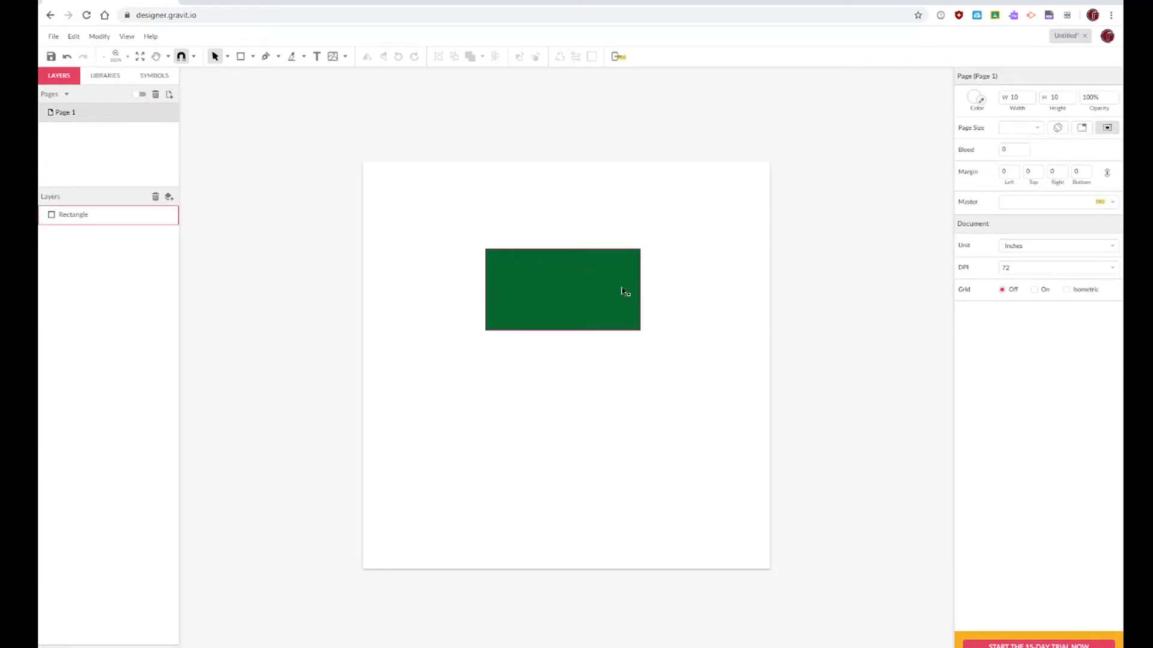
pyautogui.click(118, 63)
pyautogui.click(127, 58)
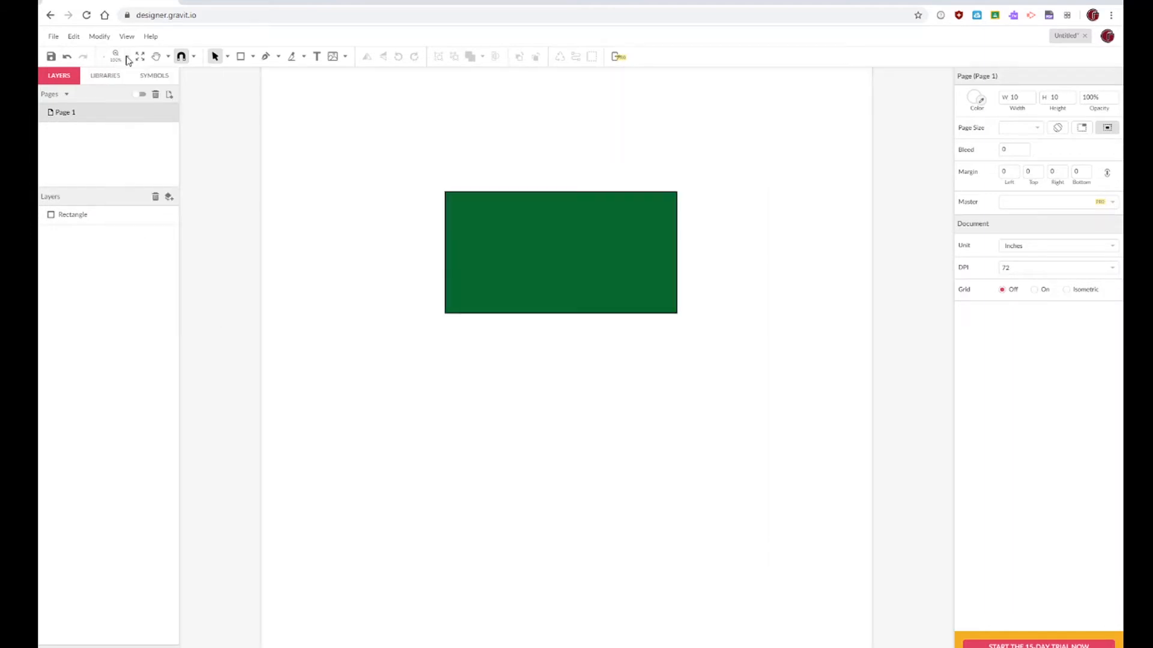
pyautogui.click(128, 59)
pyautogui.click(127, 58)
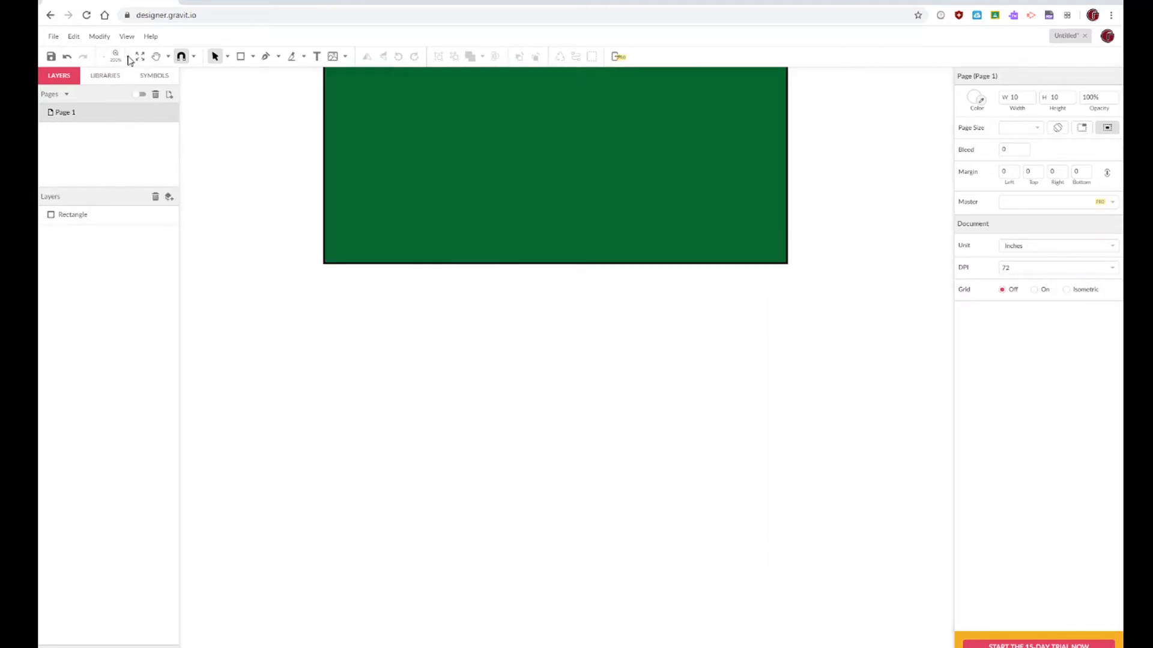
pyautogui.scroll(2, 723, 312)
pyautogui.scroll(1, 724, 312)
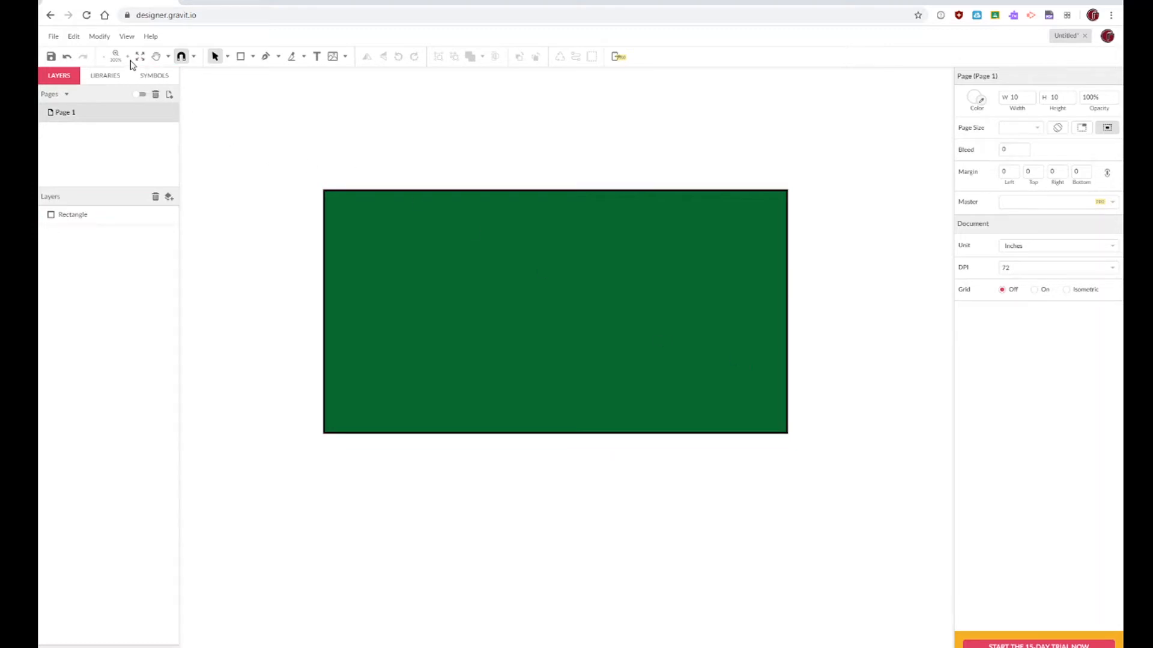
pyautogui.click(104, 59)
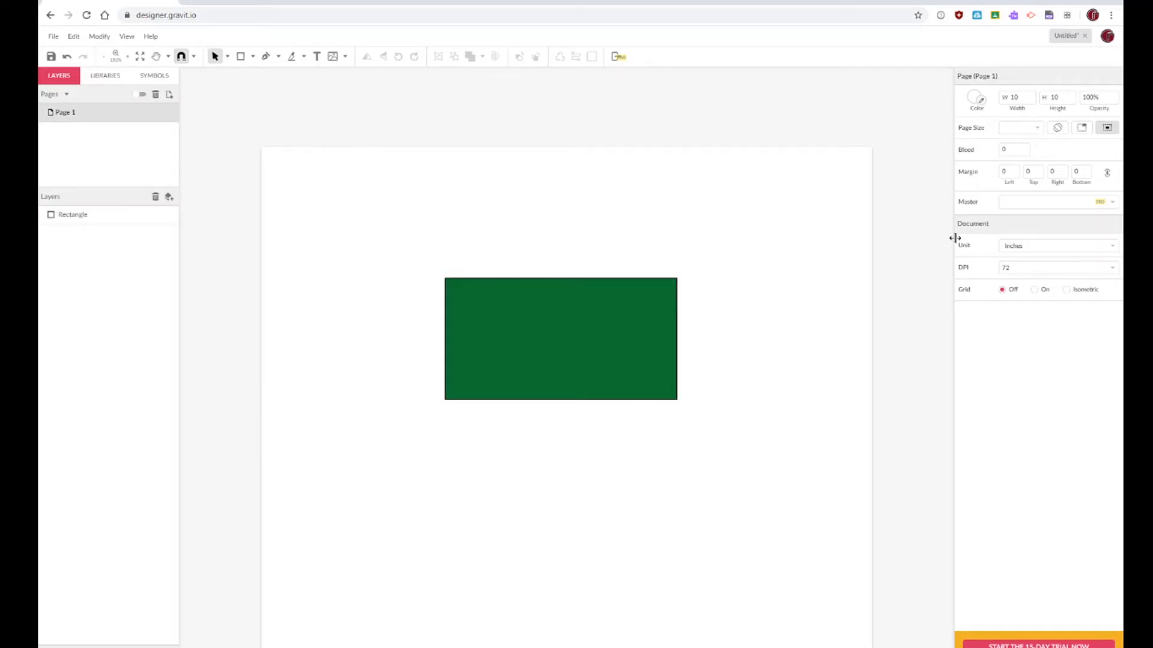
# Step: Thicken the rectangle's border to 25 pt
pyautogui.click(559, 343)
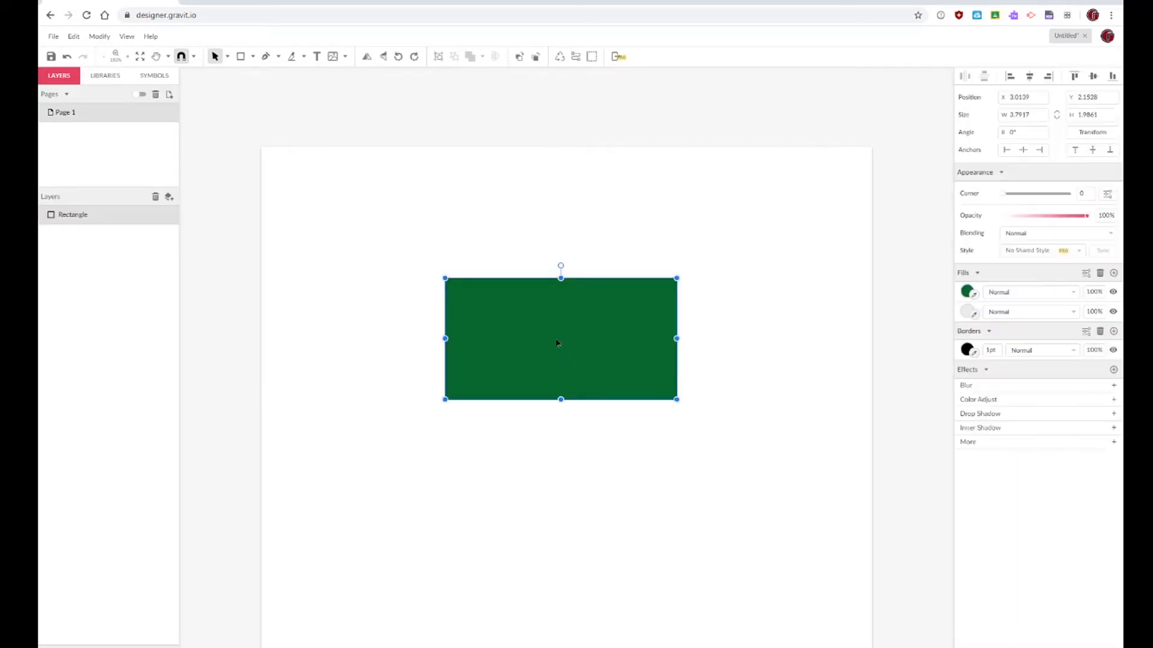
pyautogui.click(991, 350)
pyautogui.write('2')
pyautogui.press('Up')
pyautogui.press('Up')
pyautogui.press('Up')
pyautogui.press('Up')
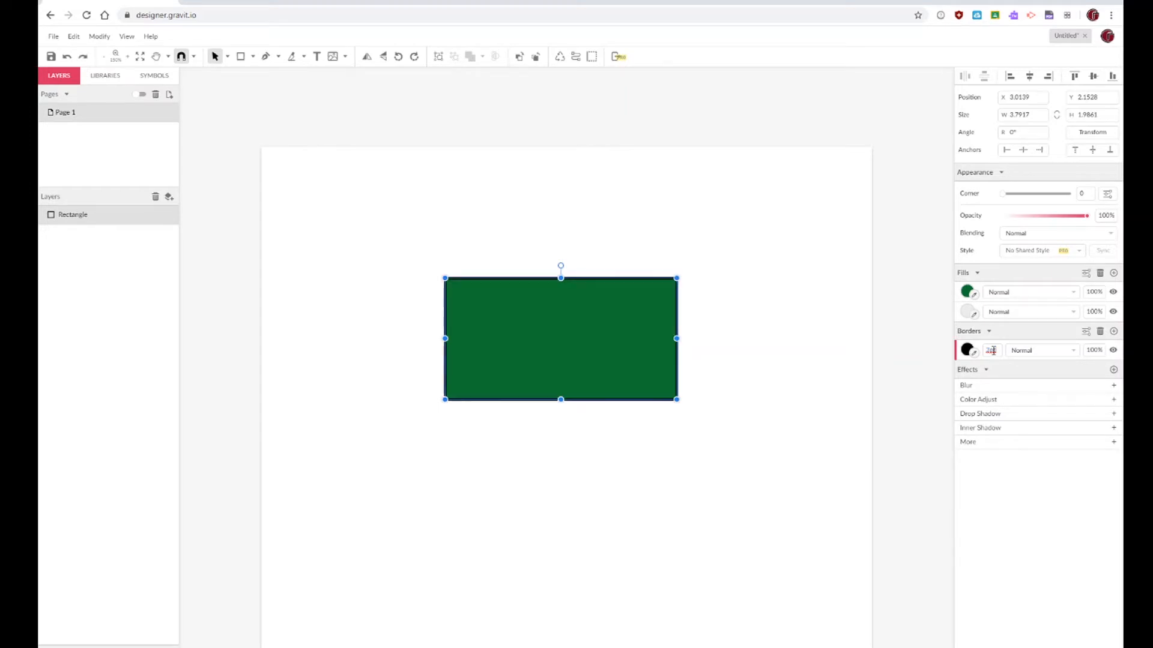
pyautogui.press('Up')
pyautogui.press('Up')
pyautogui.press('Up')
pyautogui.press('Up')
pyautogui.press('Up')
pyautogui.press('Up')
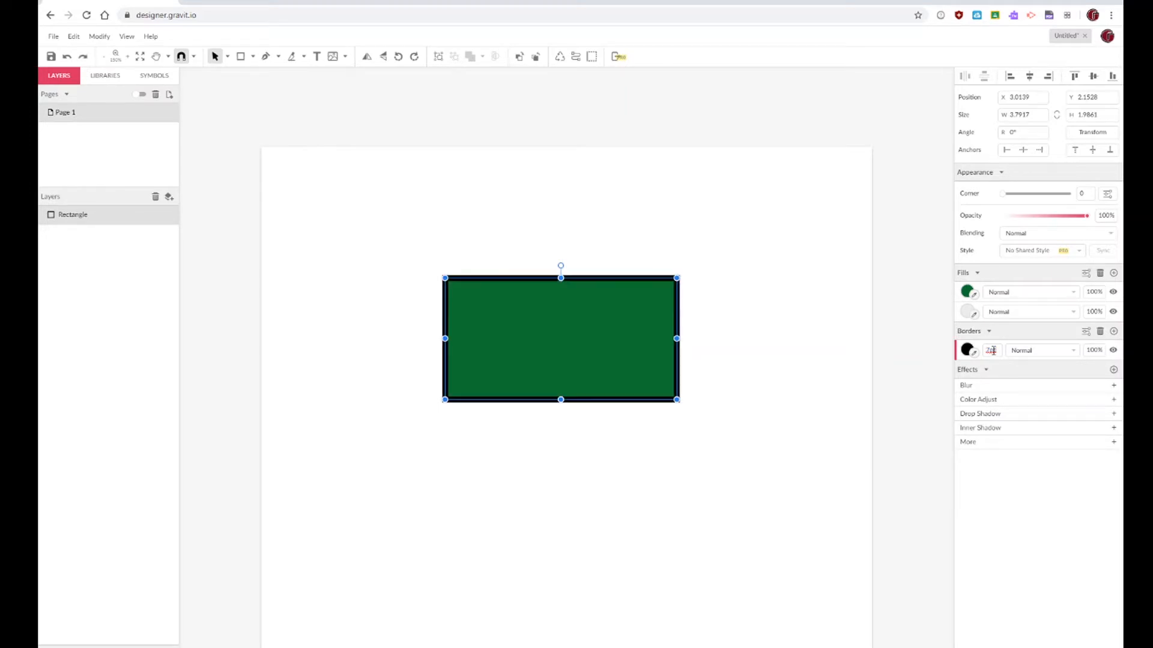
pyautogui.press('Up')
pyautogui.press('Up')
pyautogui.press('Up')
pyautogui.press('Up')
pyautogui.press('Up')
pyautogui.press('Up')
pyautogui.press('Up')
pyautogui.press('Up')
pyautogui.press('Up')
pyautogui.press('Up')
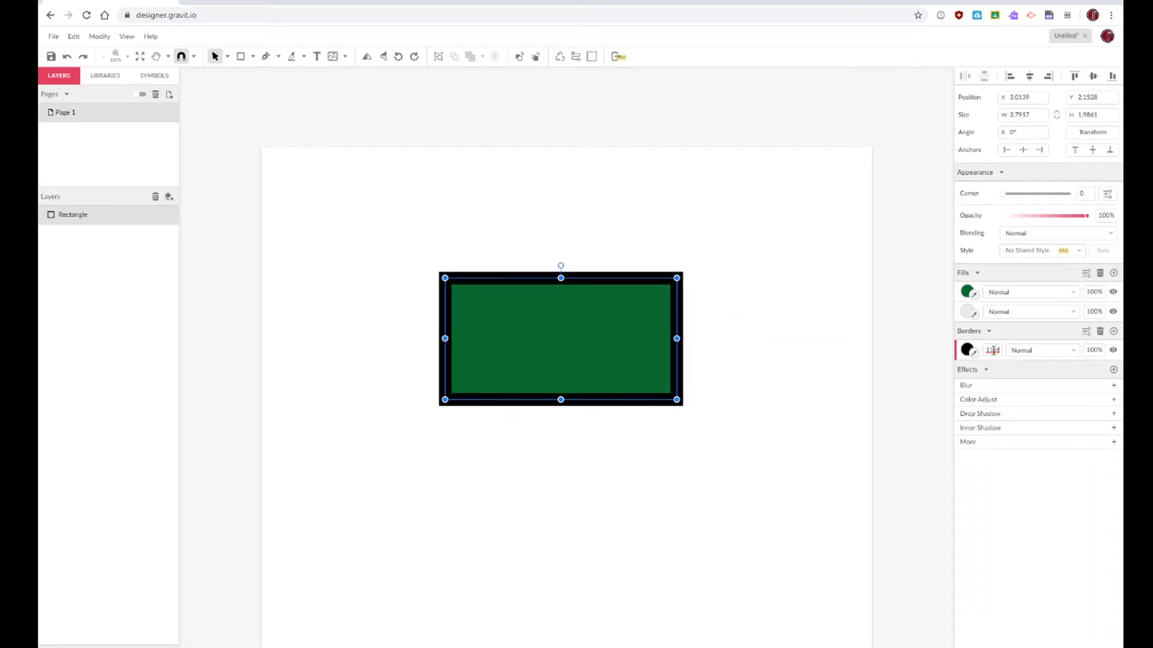
pyautogui.press('Up')
pyautogui.press('Up')
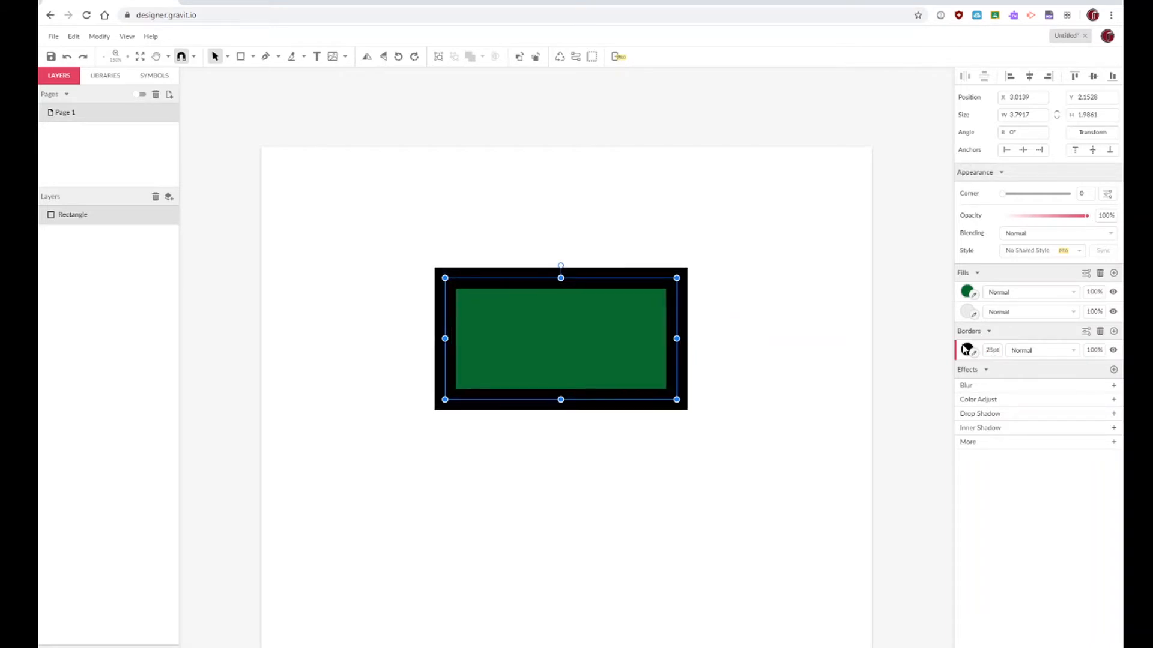
# Step: Change the rectangle's border colour to red (#E30404)
pyautogui.click(967, 349)
pyautogui.moveTo(1044, 394); pyautogui.dragTo(1101, 388)
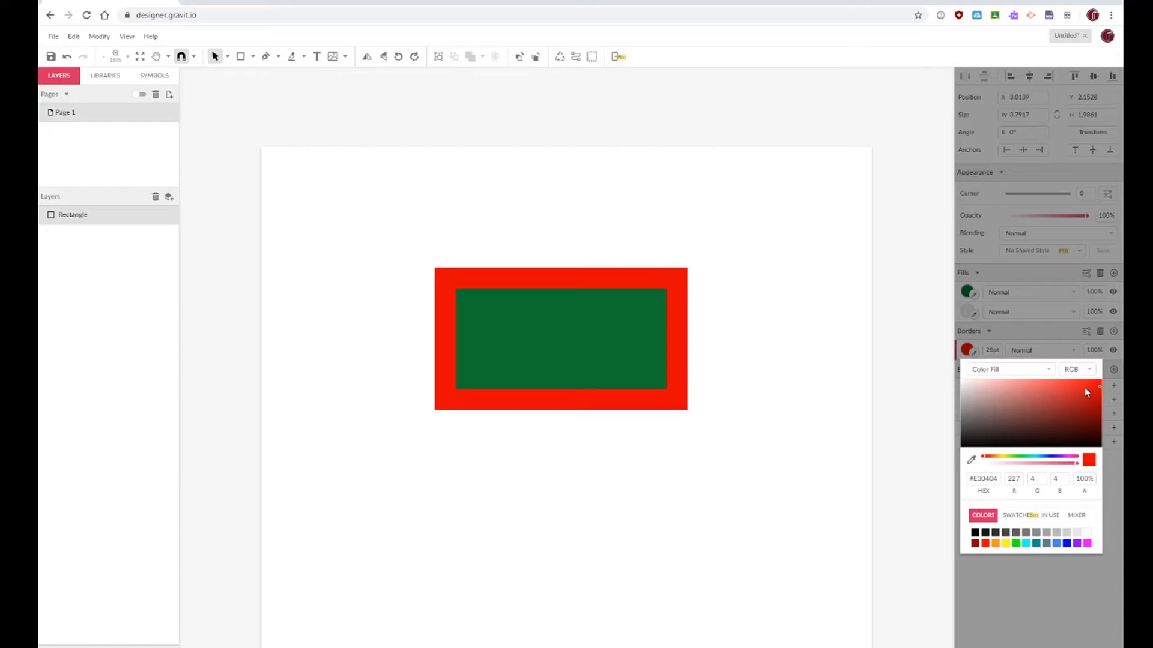
pyautogui.click(1008, 335)
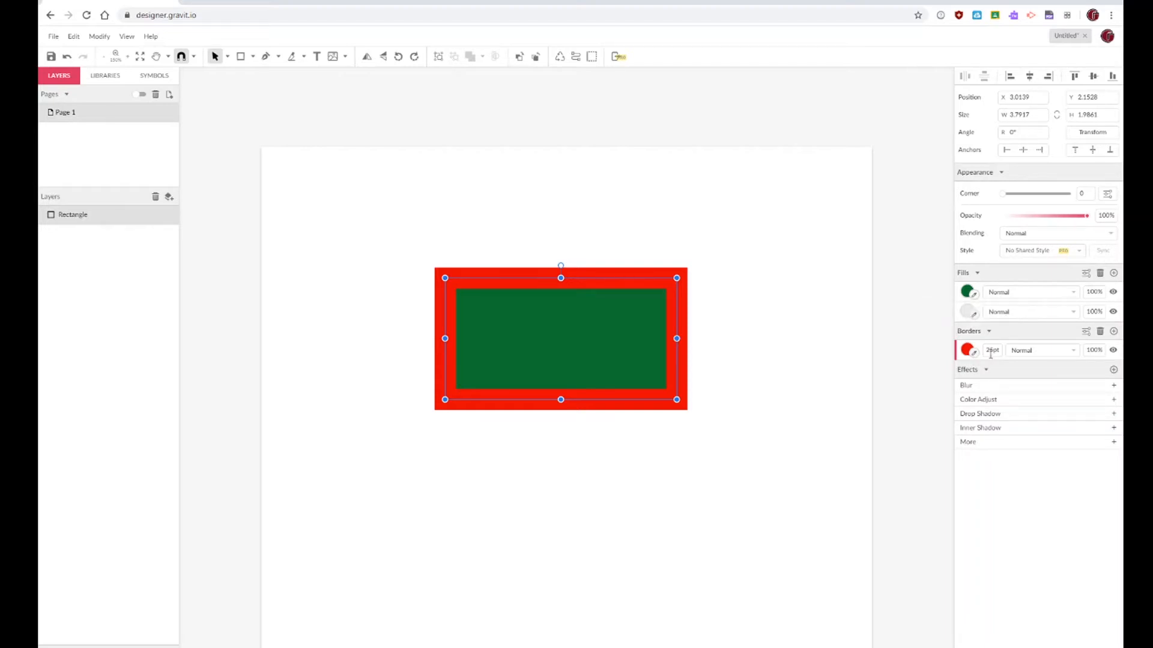
# Step: Make the rectangle's green fill fully transparent by setting its colour alpha to 0%
pyautogui.click(1100, 292)
pyautogui.click(1073, 295)
pyautogui.click(1075, 294)
pyautogui.click(1016, 293)
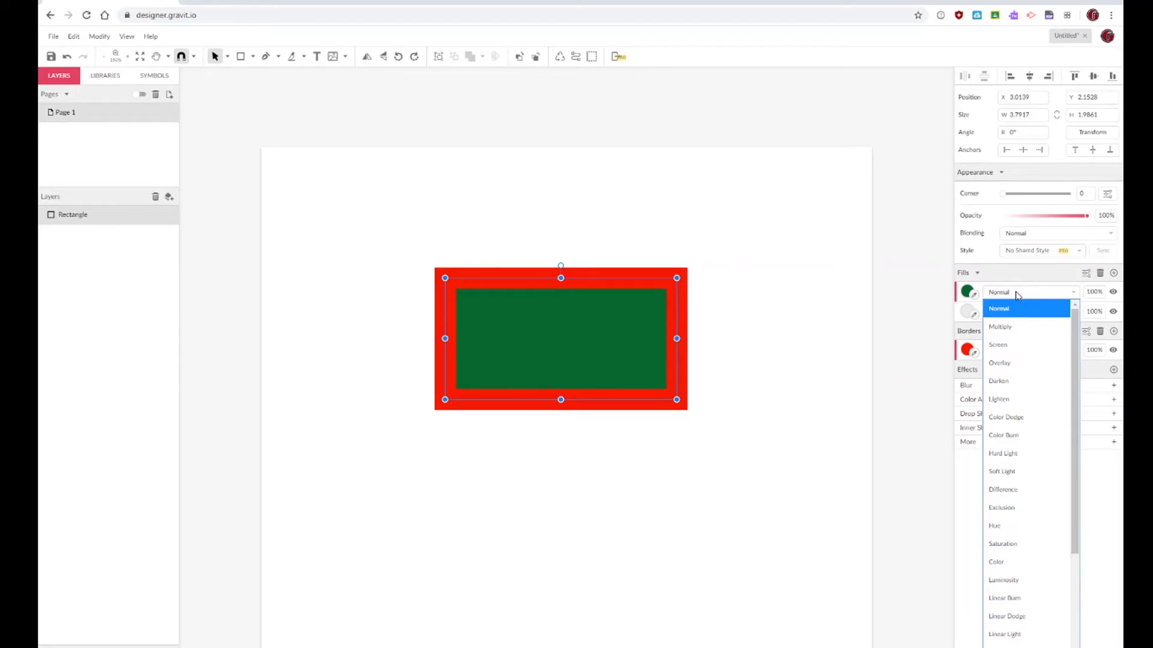
pyautogui.click(966, 292)
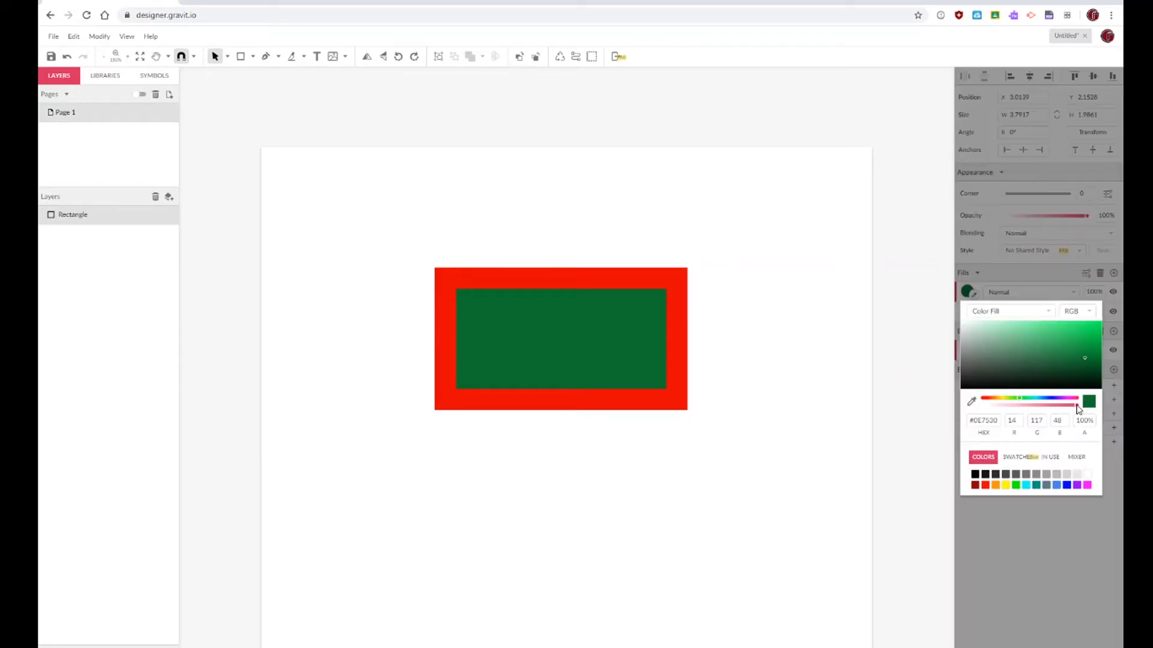
pyautogui.moveTo(1076, 409); pyautogui.dragTo(961, 402)
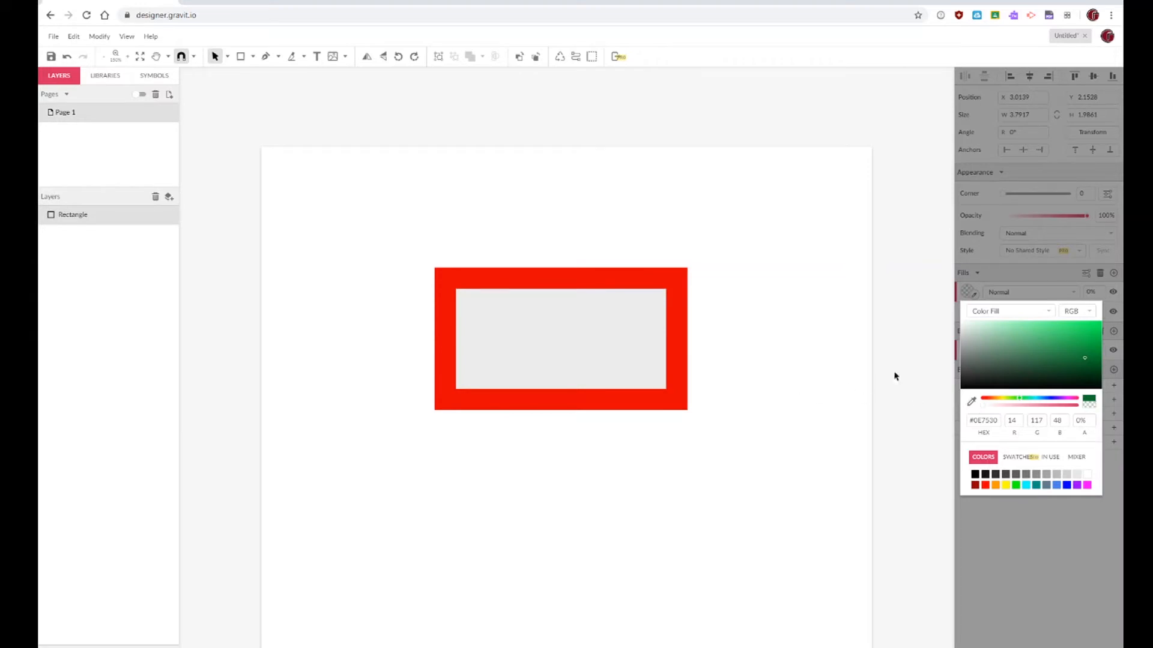
pyautogui.click(1027, 272)
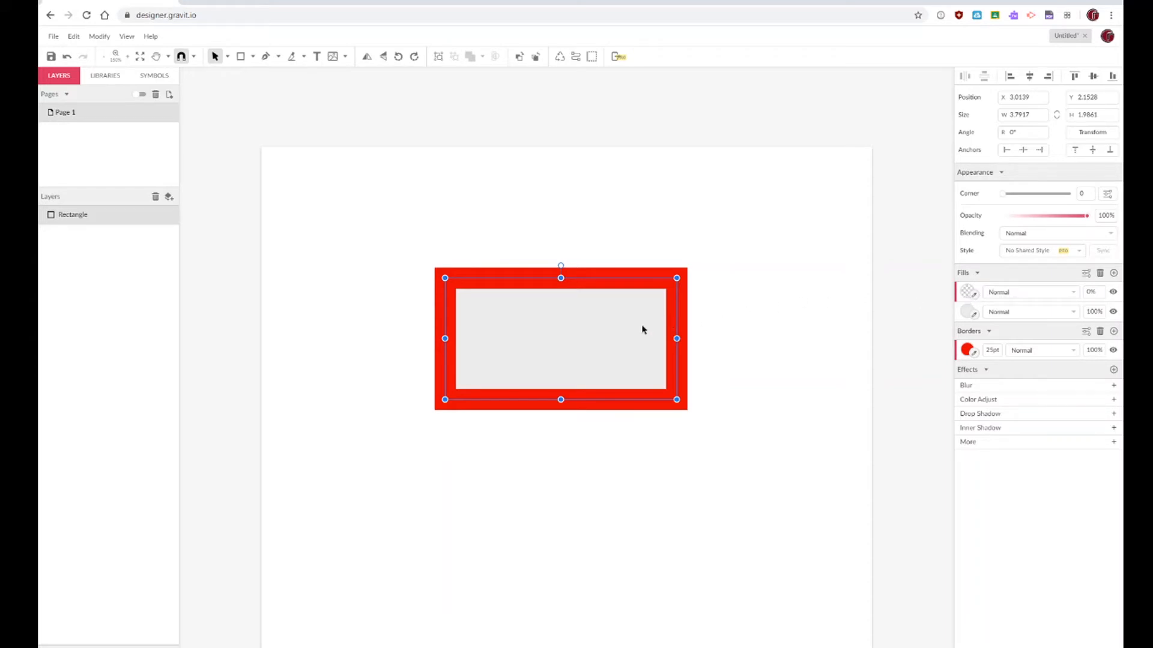
pyautogui.click(776, 317)
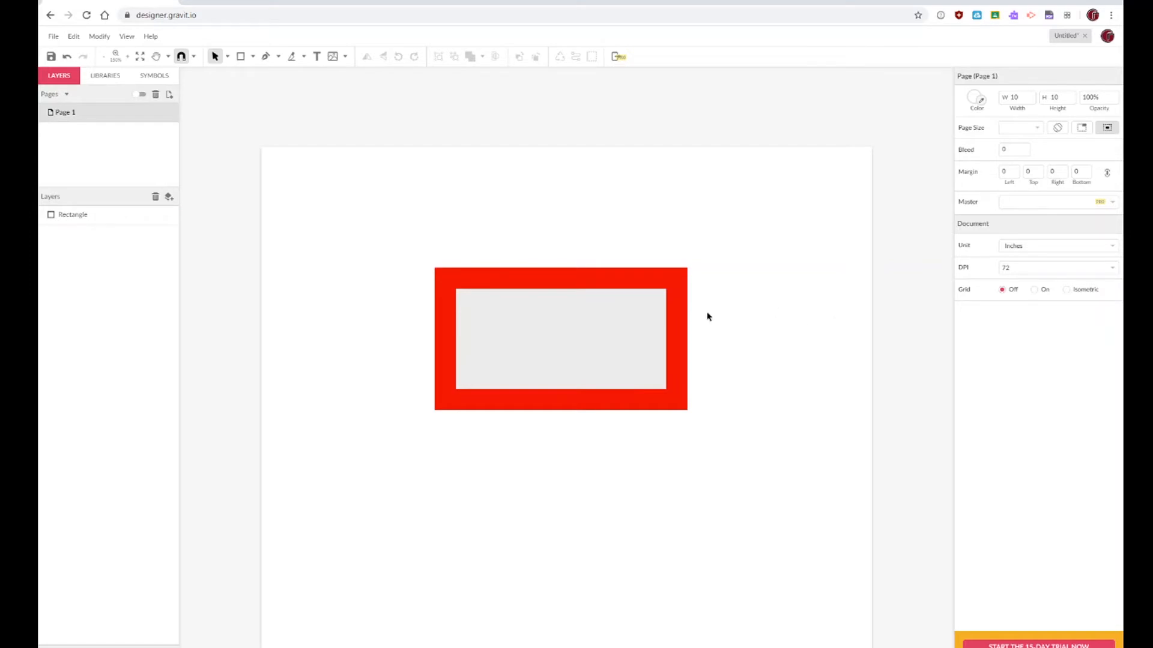
# Step: Hide the red-bordered rectangle and show it again, lock it, and try to select it on the canvas
pyautogui.click(514, 282)
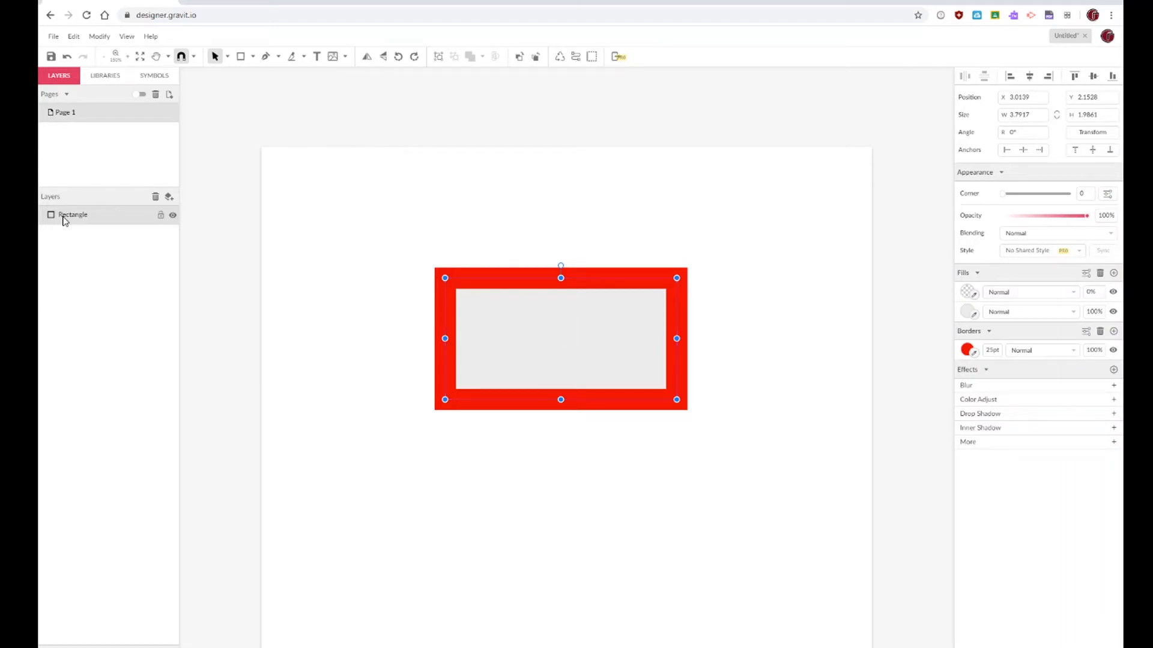
pyautogui.click(172, 215)
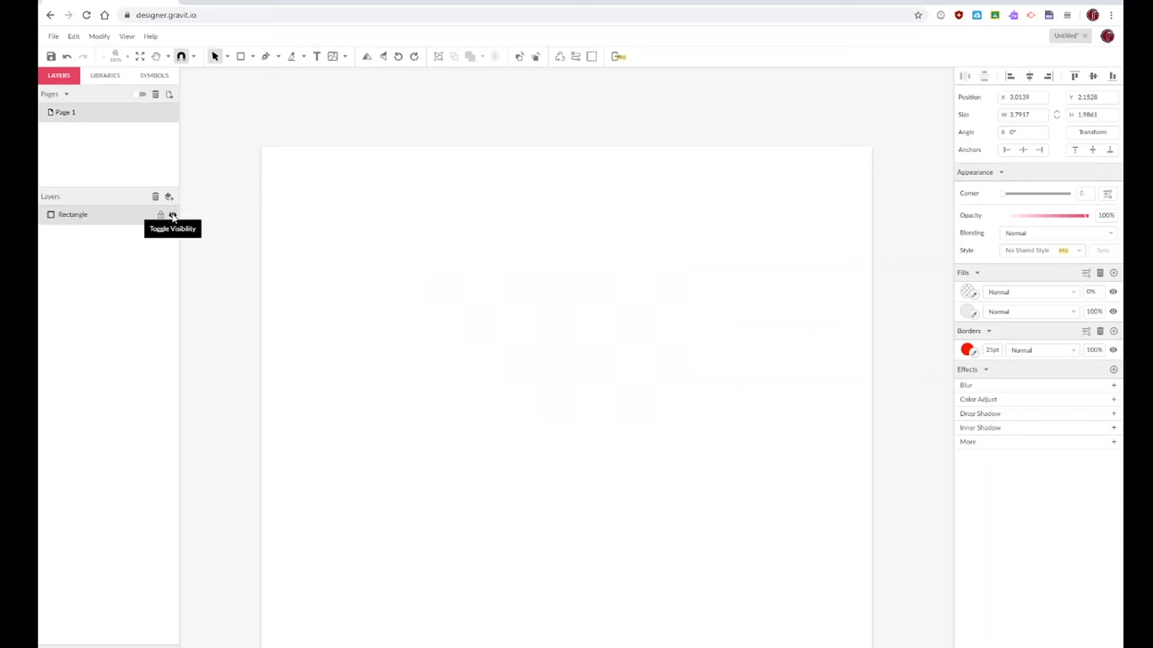
pyautogui.click(173, 215)
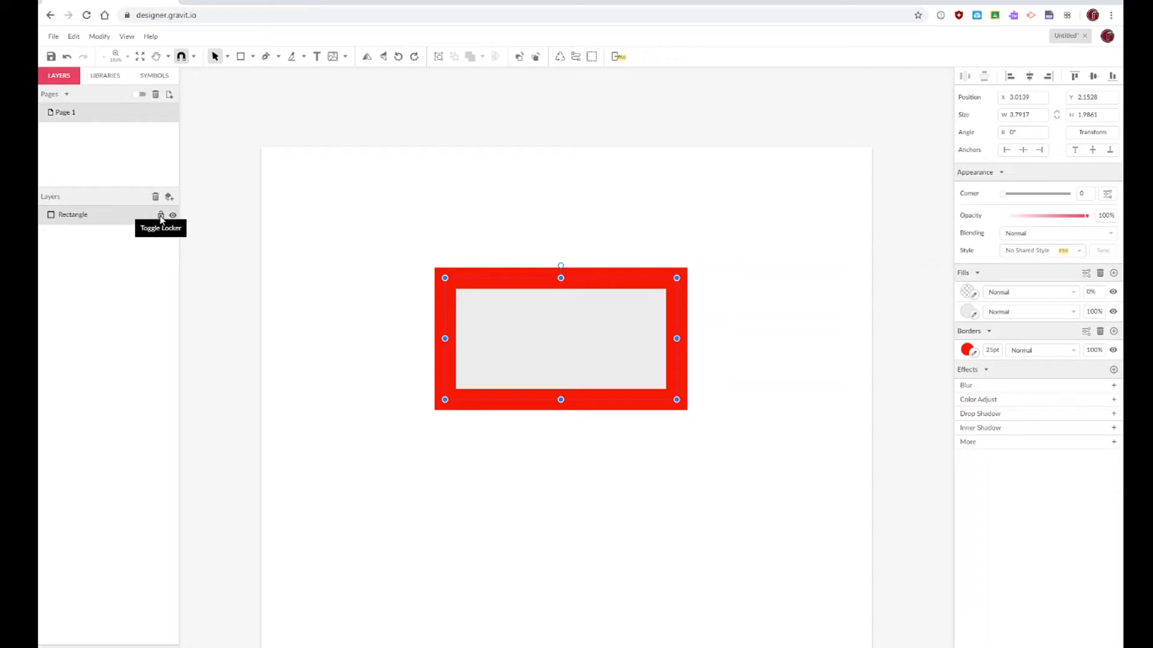
pyautogui.click(160, 216)
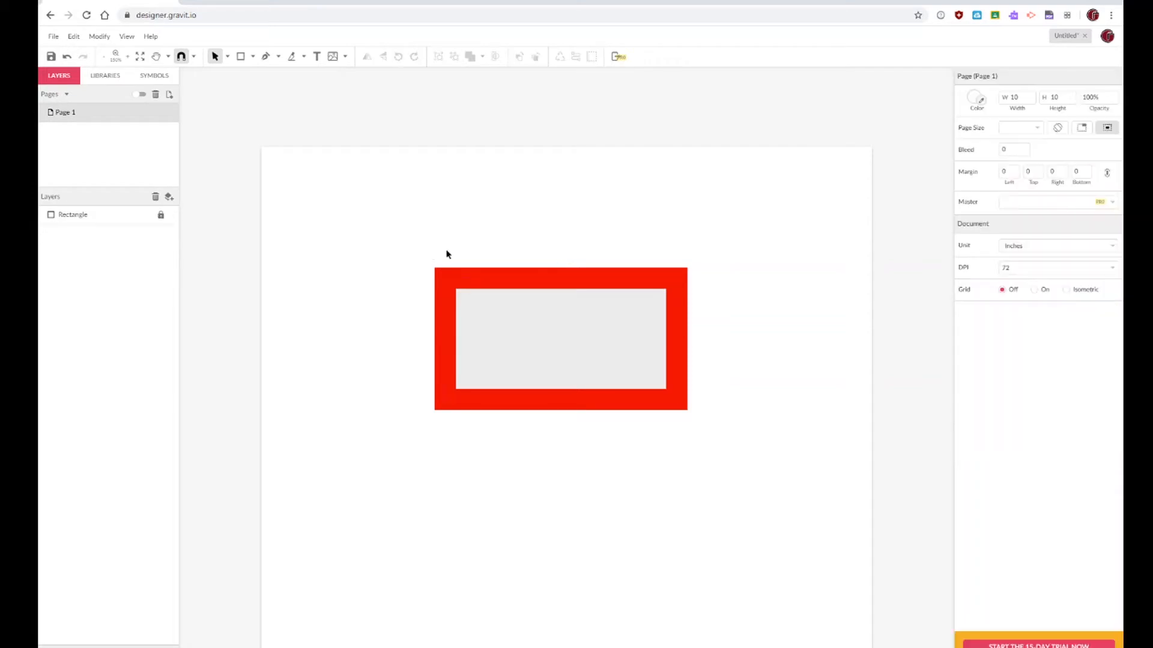
pyautogui.moveTo(447, 244); pyautogui.dragTo(546, 324)
pyautogui.click(161, 215)
# Step: Draw a second rectangle about 1.5 × 2.1 in across the red border's upper edge and fill it dark red
pyautogui.click(241, 56)
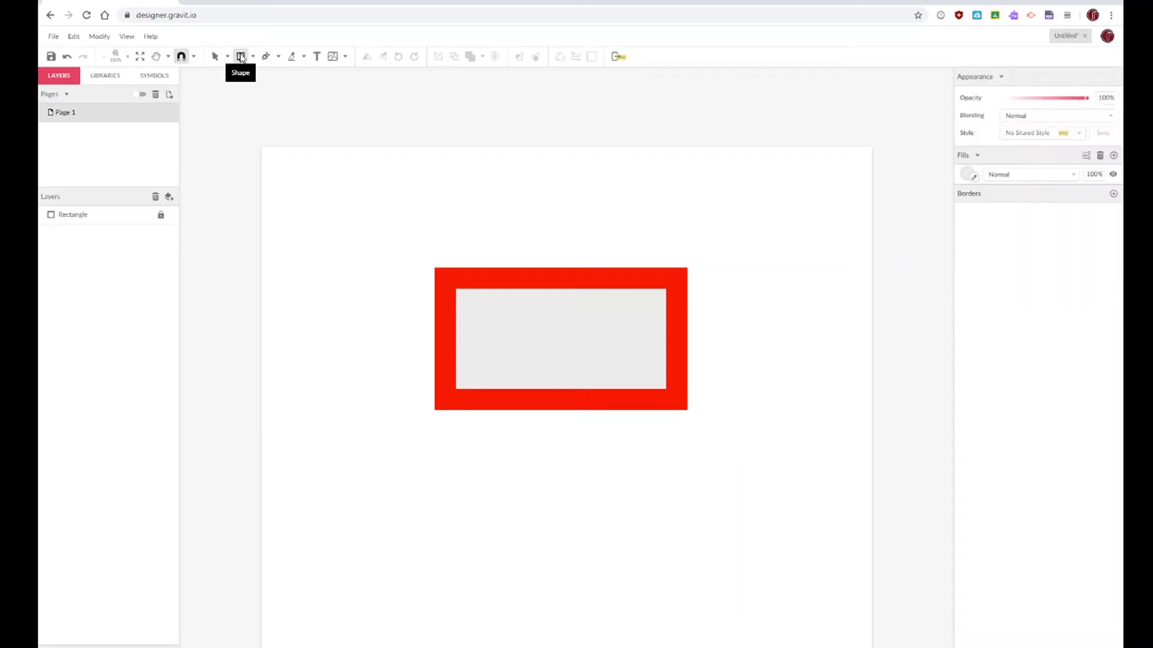
pyautogui.moveTo(494, 213); pyautogui.dragTo(585, 346)
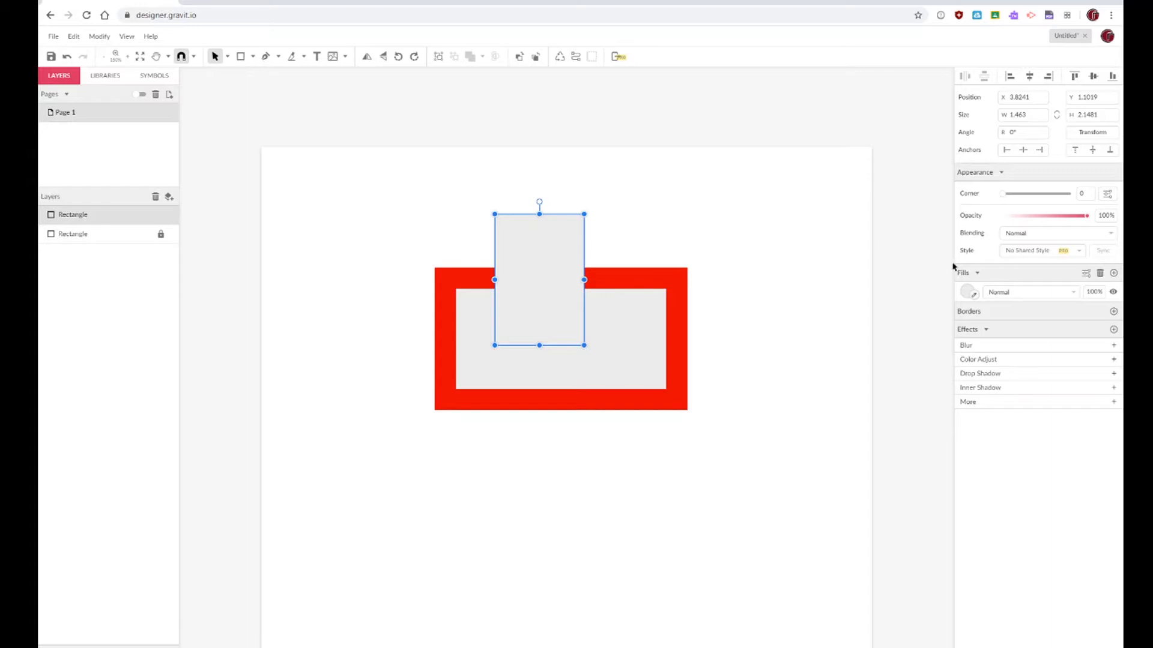
pyautogui.click(972, 294)
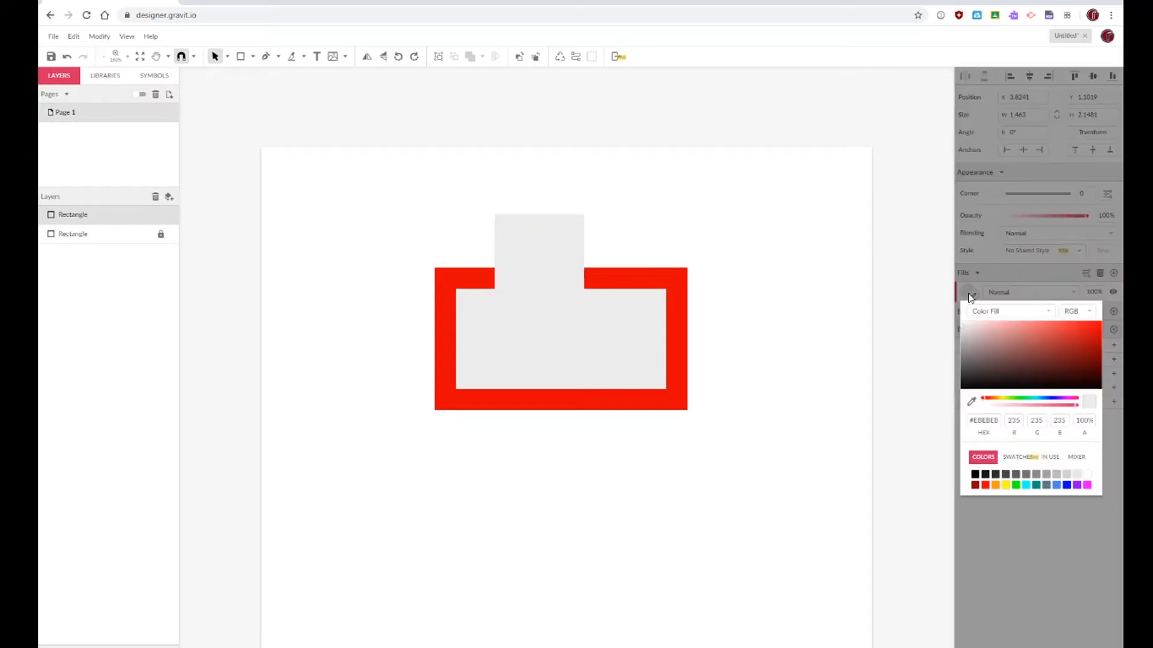
pyautogui.moveTo(1045, 337); pyautogui.dragTo(1090, 364)
pyautogui.click(846, 285)
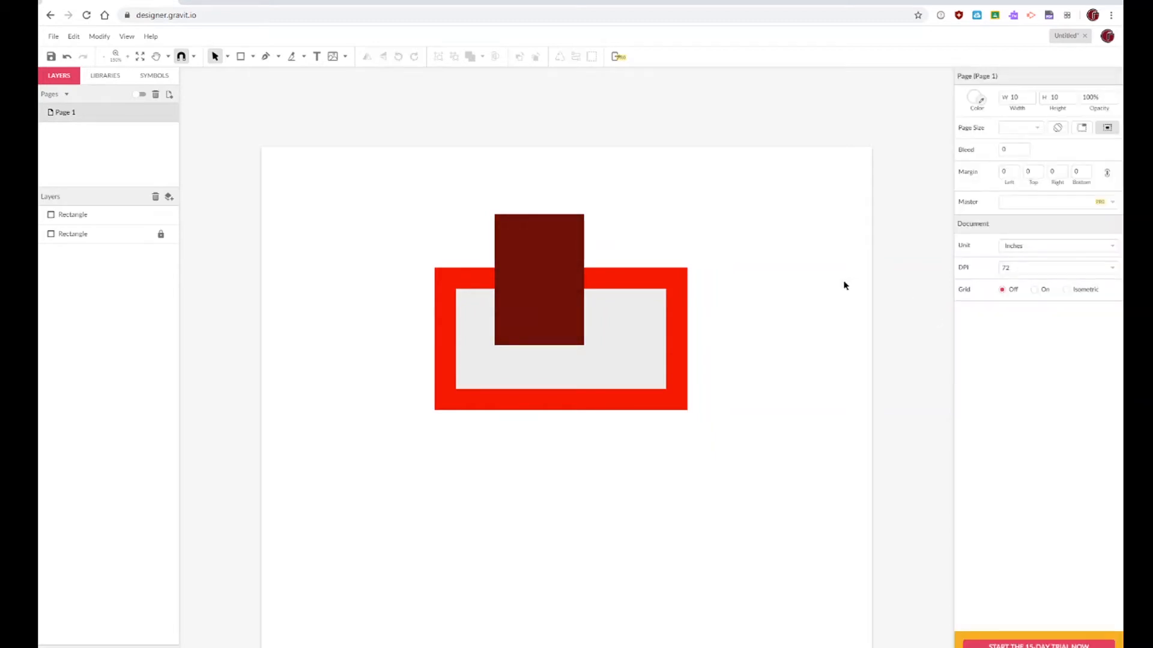
# Step: Place the dark red rectangle below the red-bordered rectangle in the layer order
pyautogui.click(507, 273)
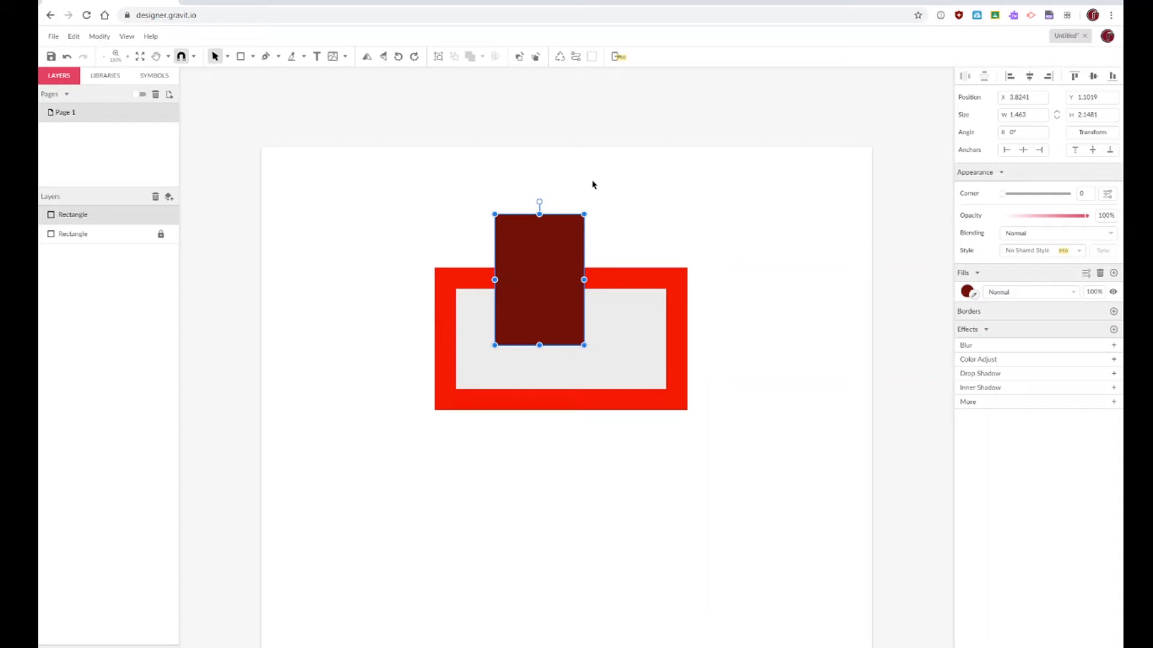
pyautogui.click(90, 218)
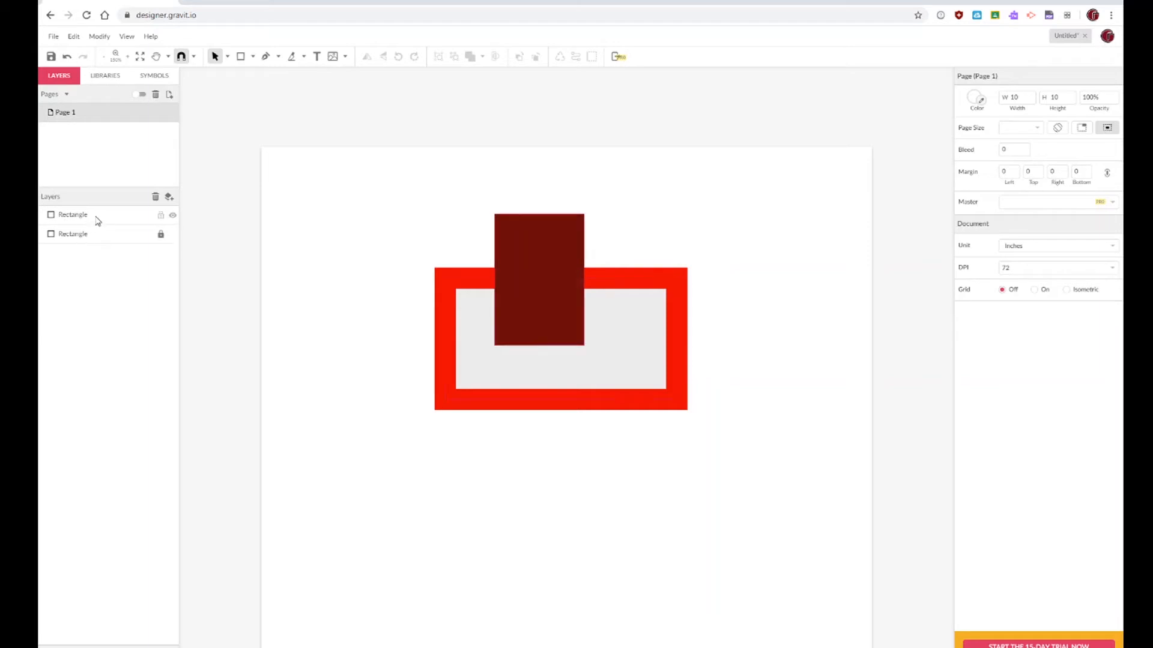
pyautogui.moveTo(98, 220); pyautogui.dragTo(98, 254)
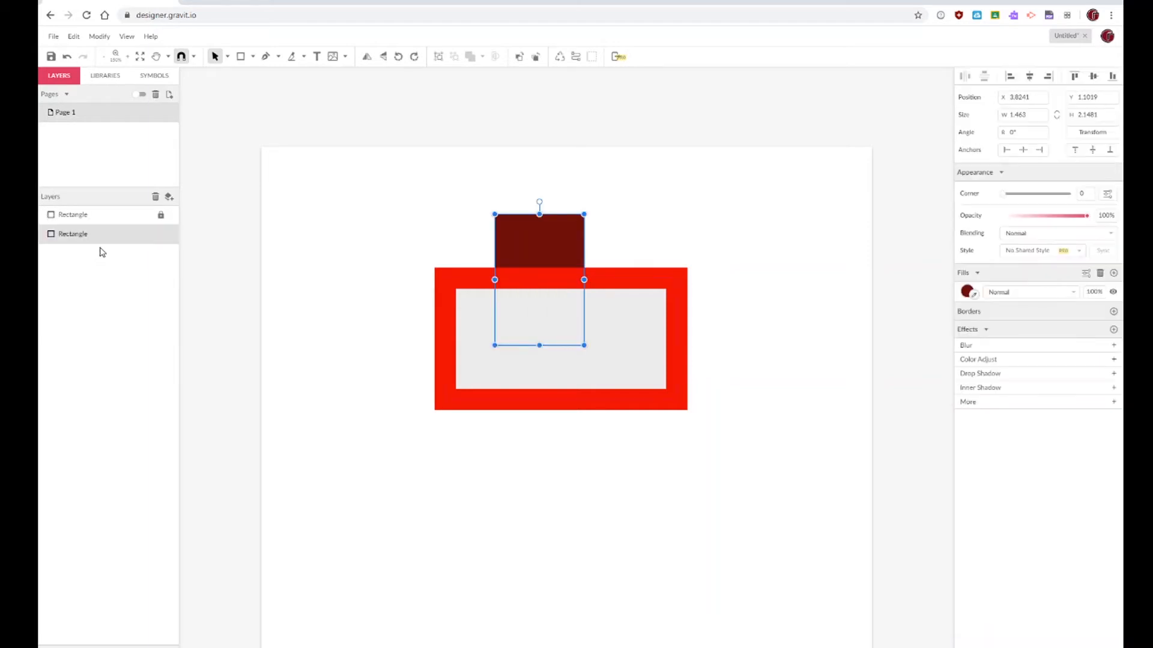
pyautogui.click(394, 169)
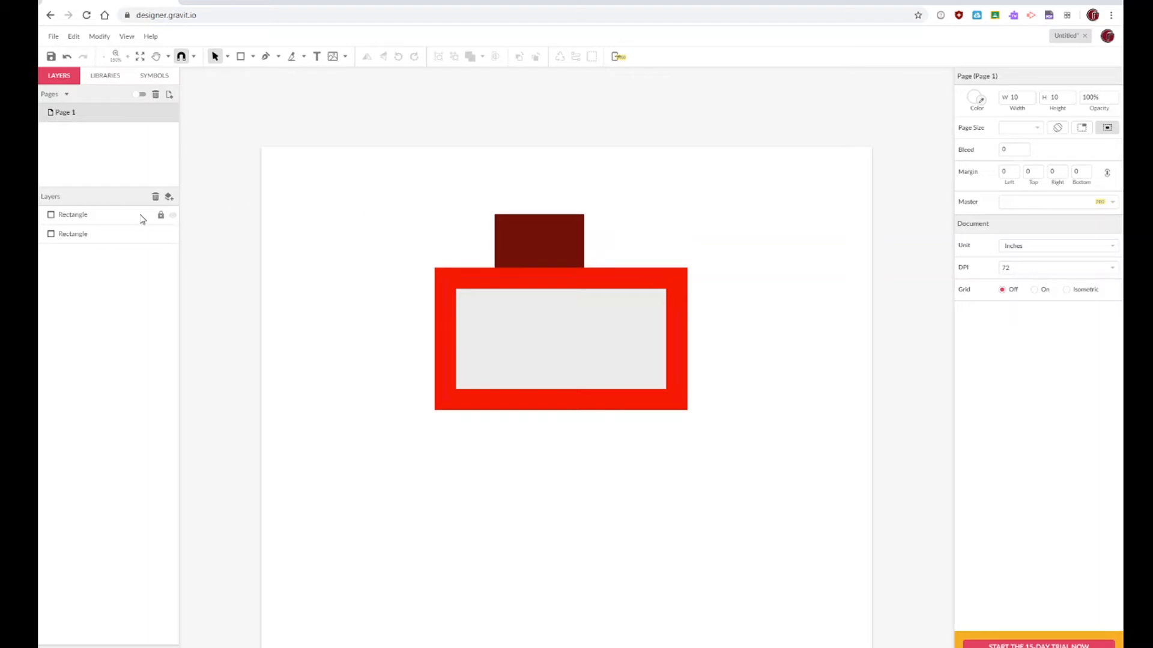
# Step: Unlock the red-bordered rectangle and set its light grey fill's alpha to 0%
pyautogui.click(160, 215)
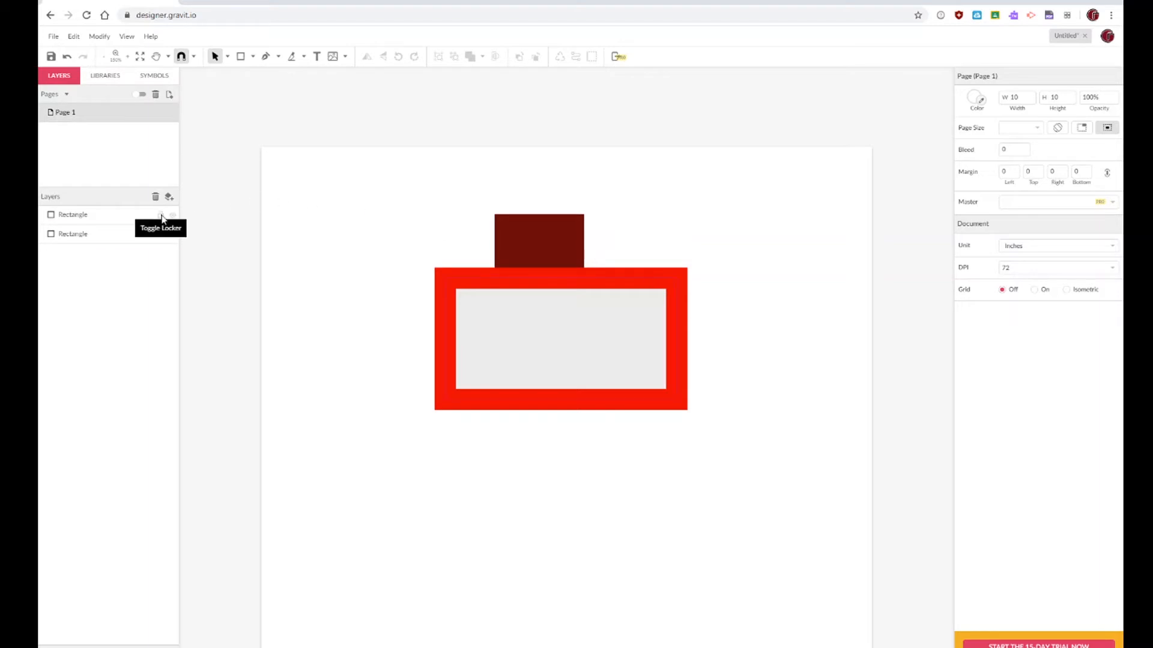
pyautogui.click(671, 280)
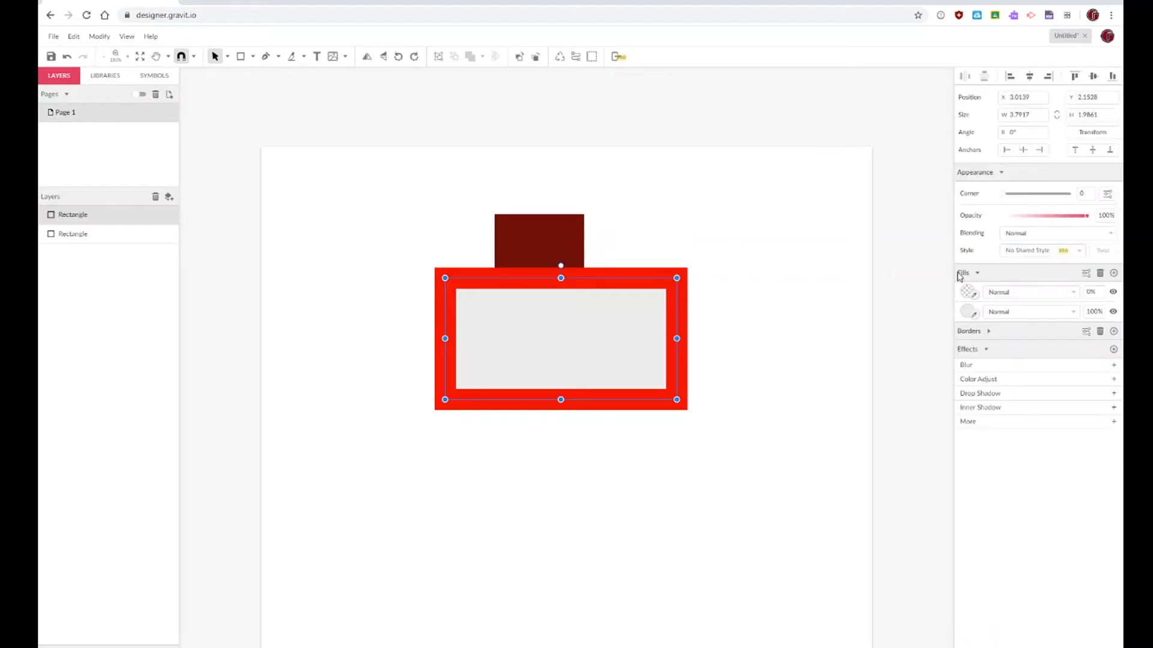
pyautogui.click(969, 314)
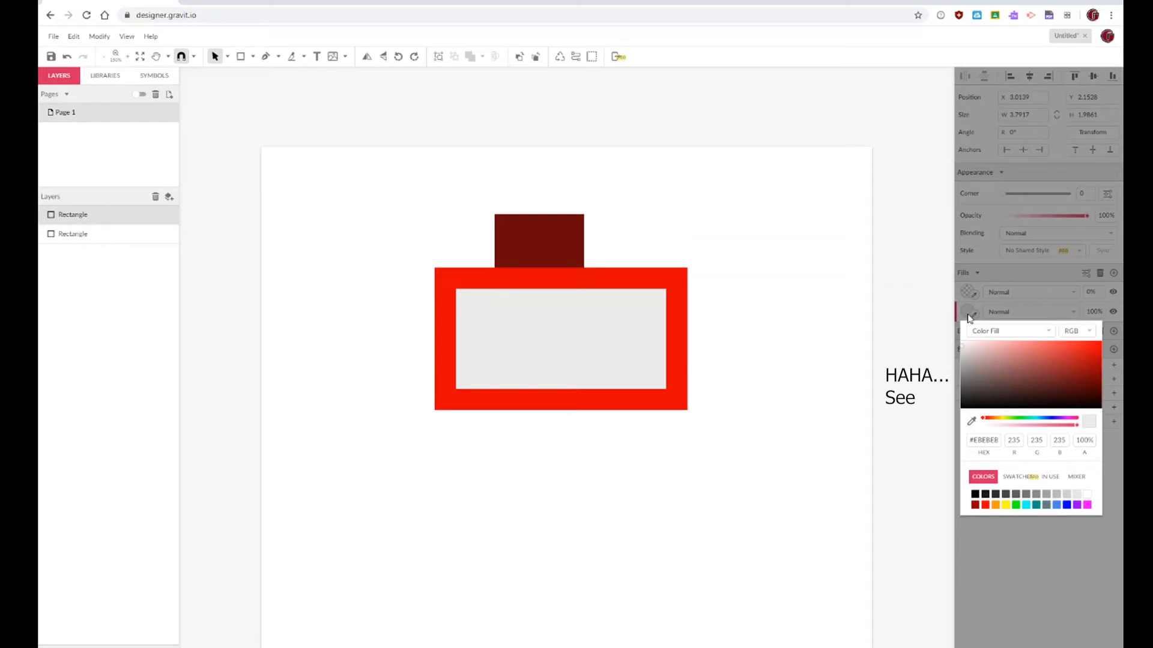
pyautogui.moveTo(1078, 426); pyautogui.dragTo(965, 426)
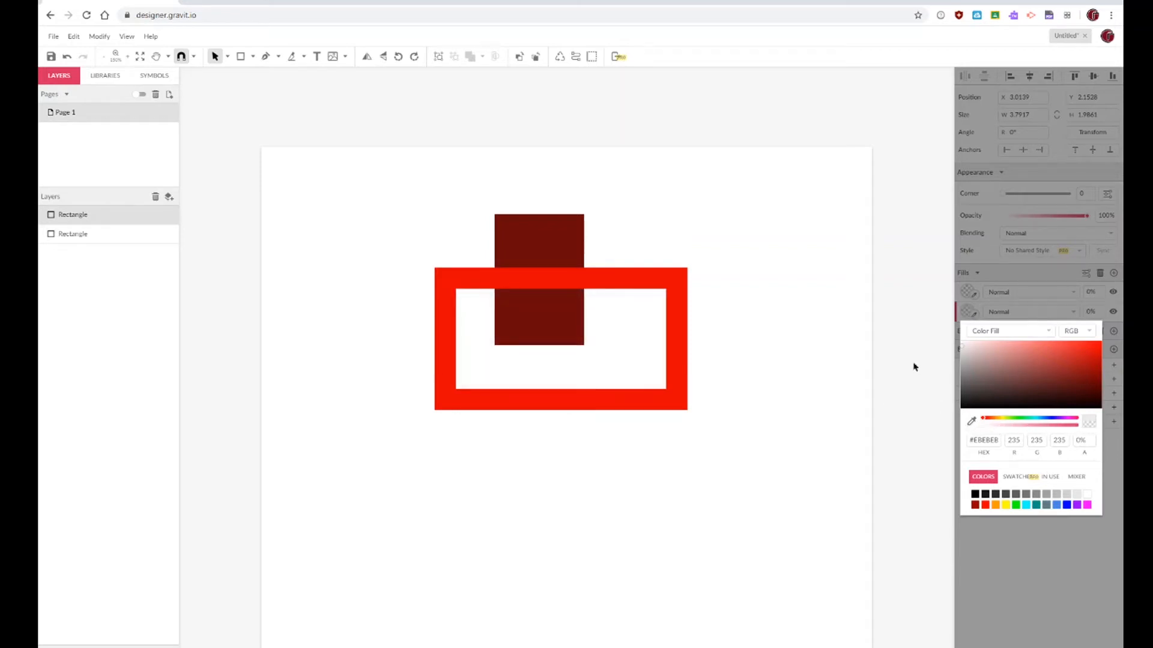
pyautogui.click(886, 306)
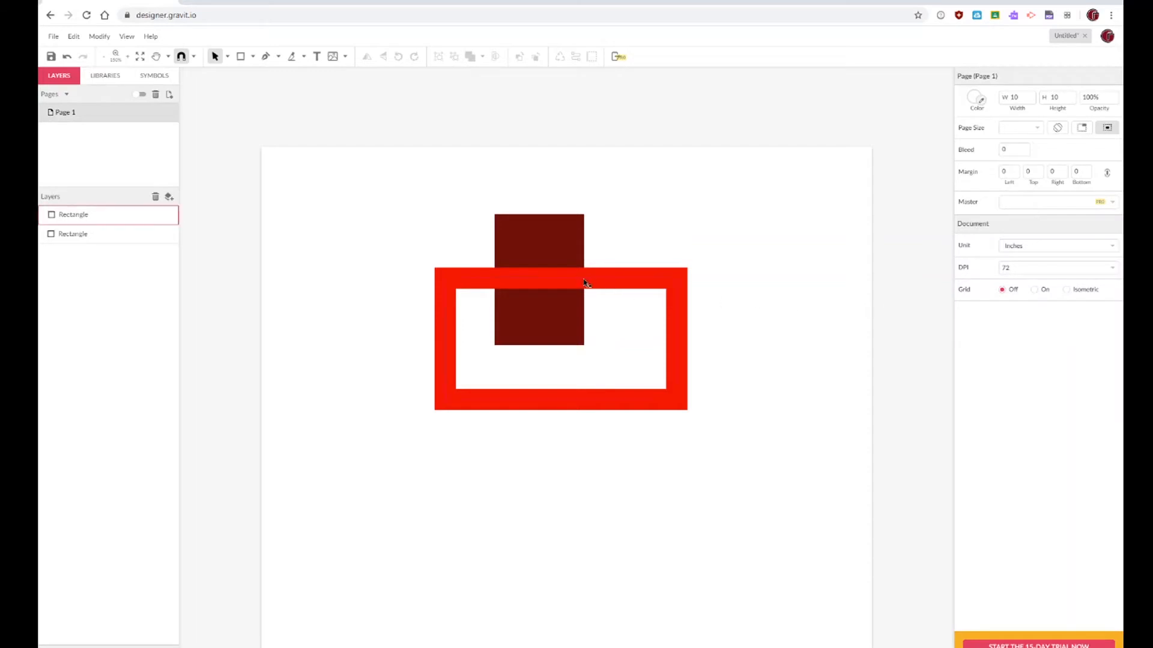
# Step: Move the red frame to about X 2.4, Y 1.7 in and the dark red rectangle to about X 2.8, Y 0.6 in
pyautogui.click(603, 279)
pyautogui.moveTo(621, 238); pyautogui.dragTo(500, 210)
pyautogui.click(571, 229)
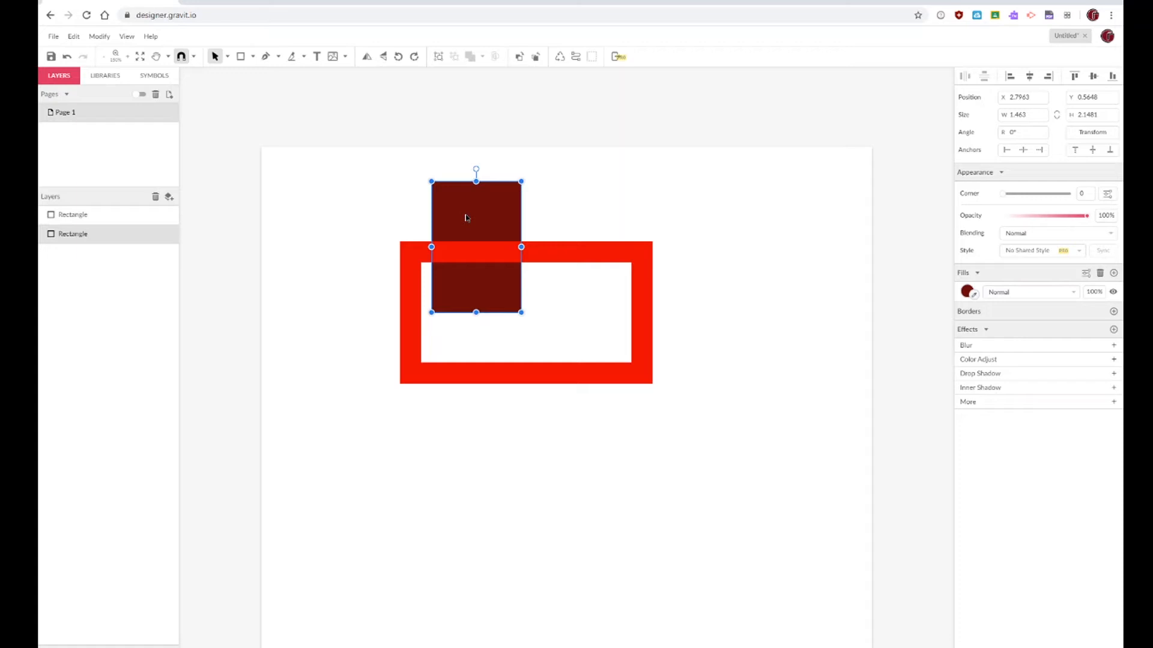
# Step: Make ten copies of the dark red rectangle, scattering them around and across the red frame
pyautogui.hotkey('ctrl', 'd')
pyautogui.moveTo(472, 217); pyautogui.dragTo(489, 346)
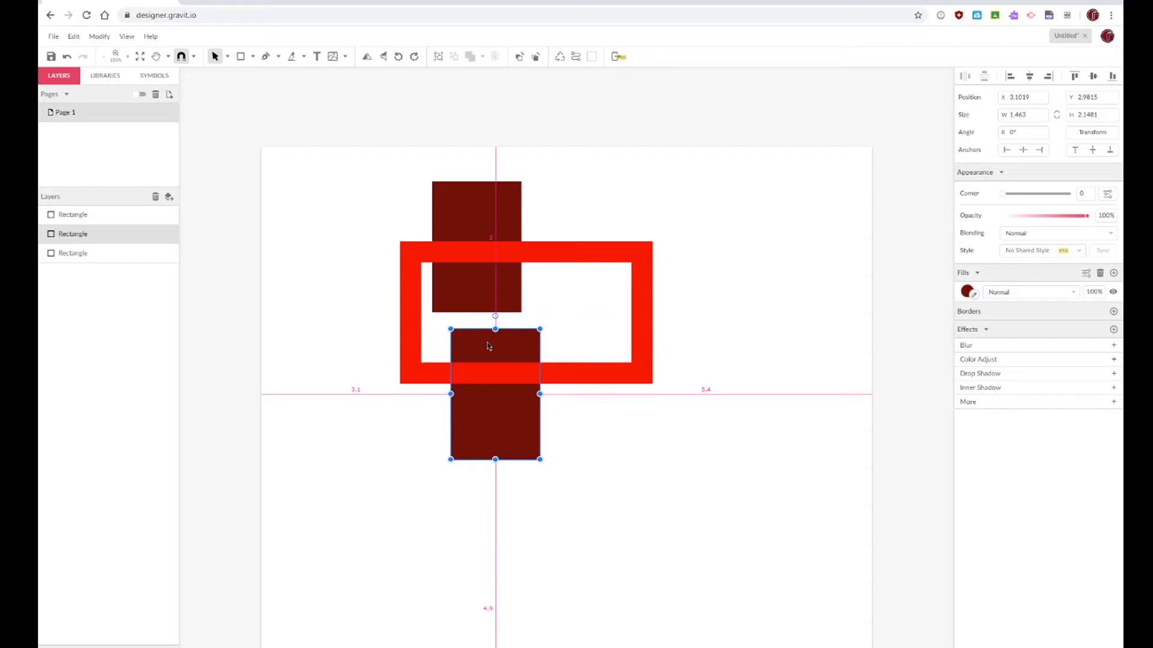
pyautogui.press('alt')
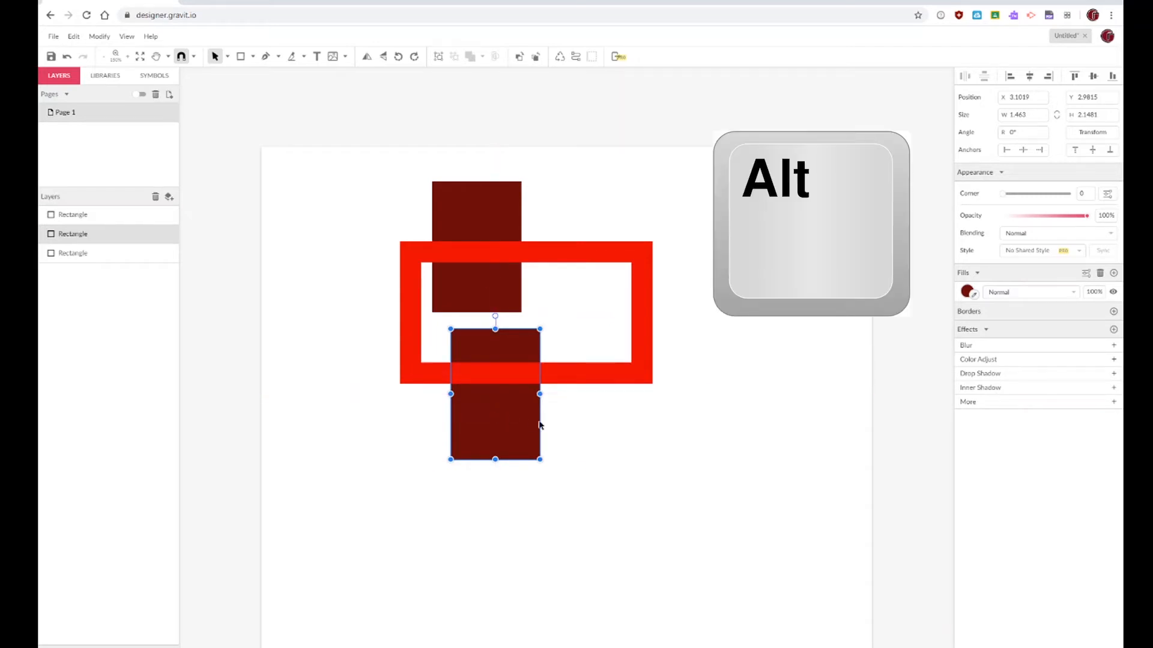
pyautogui.moveTo(497, 417); pyautogui.dragTo(583, 303)
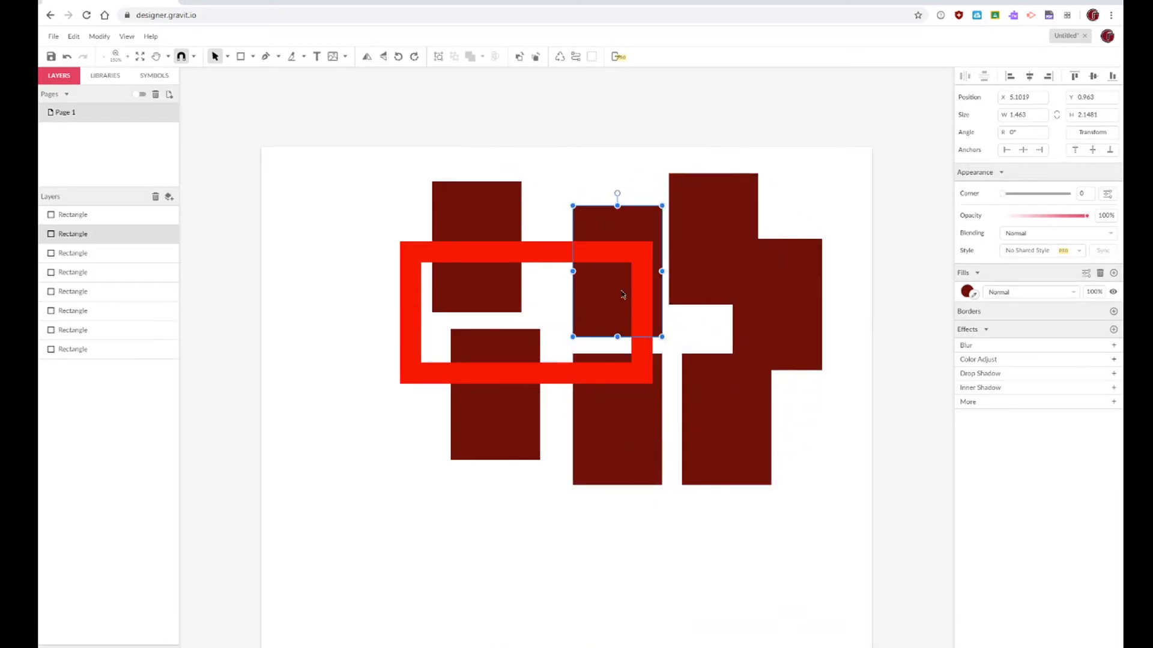
pyautogui.moveTo(488, 418); pyautogui.dragTo(575, 244)
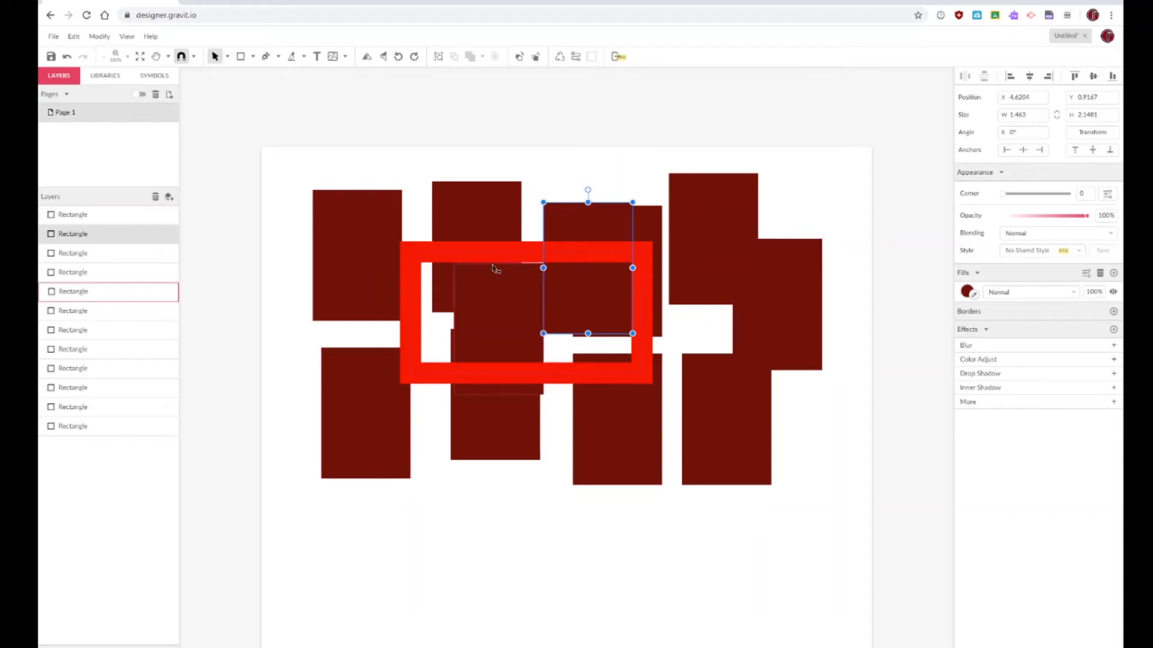
# Step: Move the red frame to about X 2.7, Y 1.9 in and place it below five dark red rectangles in the layer order
pyautogui.click(415, 256)
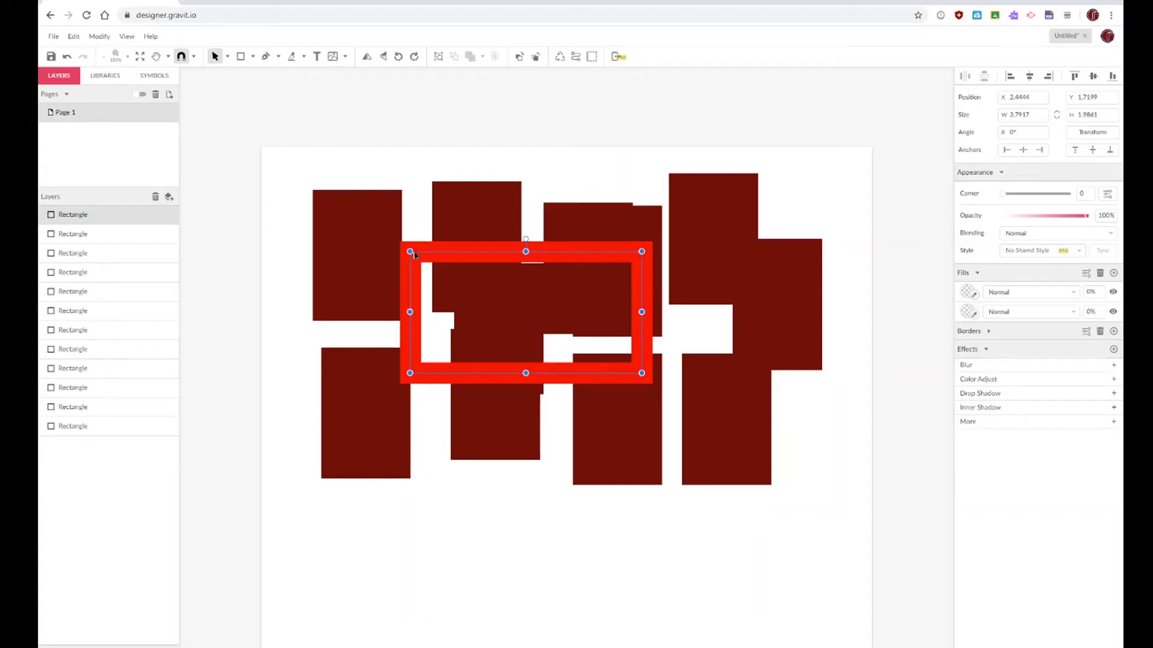
pyautogui.moveTo(414, 255); pyautogui.dragTo(428, 266)
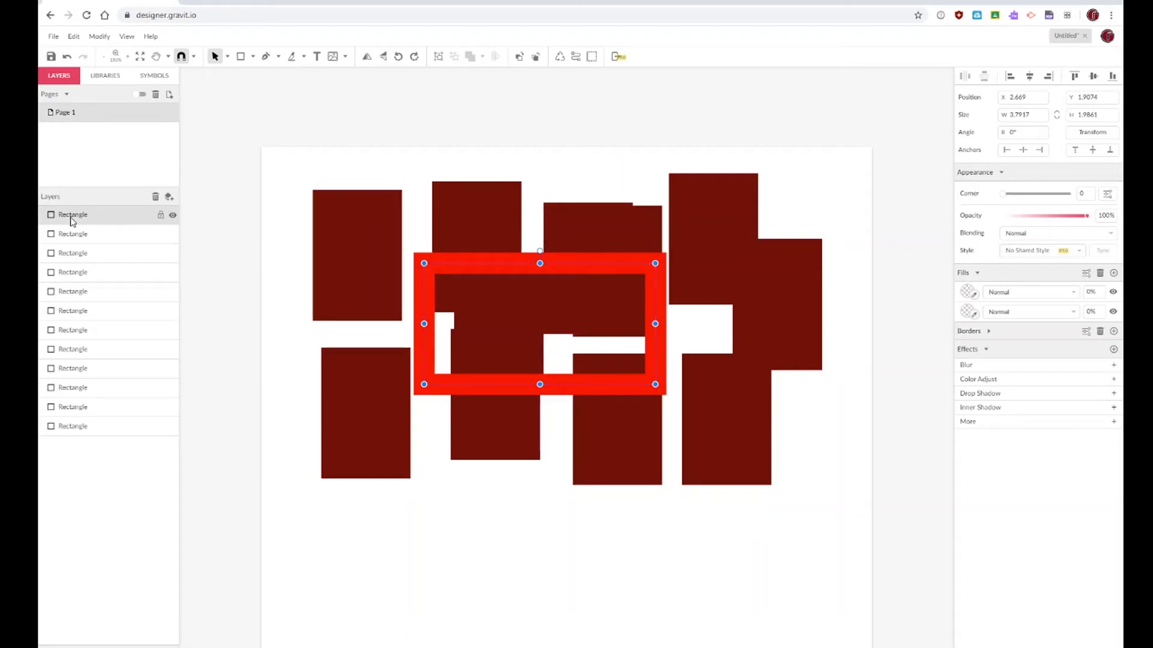
pyautogui.moveTo(111, 213); pyautogui.dragTo(110, 330)
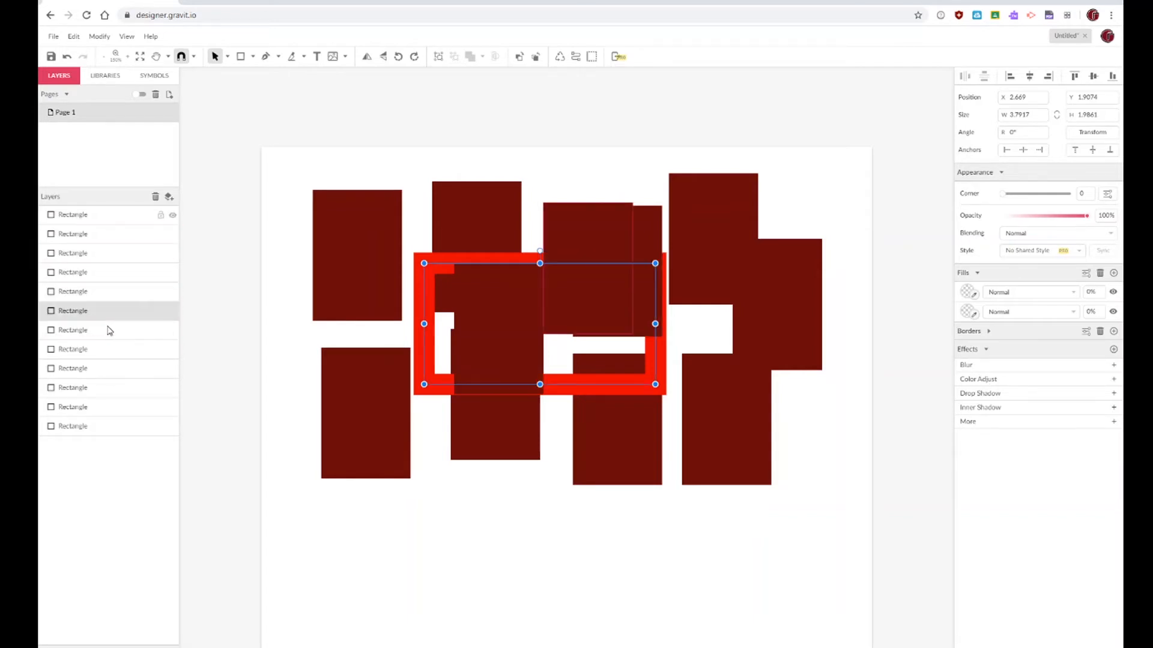
pyautogui.click(287, 255)
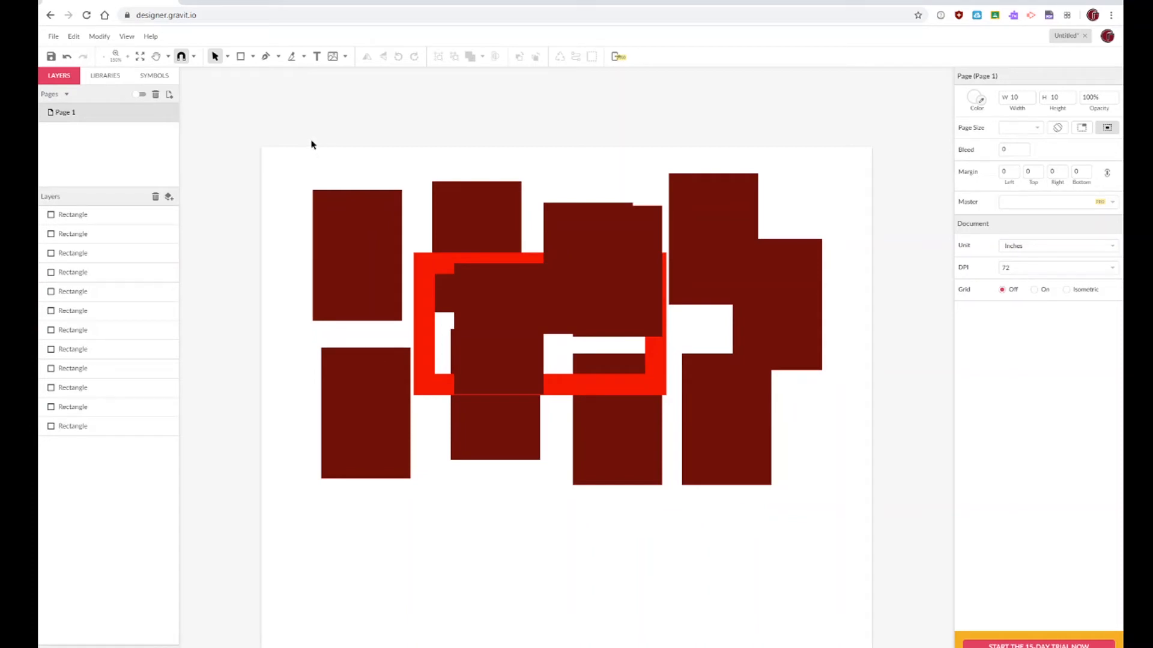
# Step: Delete all the rectangles from the page
pyautogui.moveTo(311, 144); pyautogui.dragTo(803, 492)
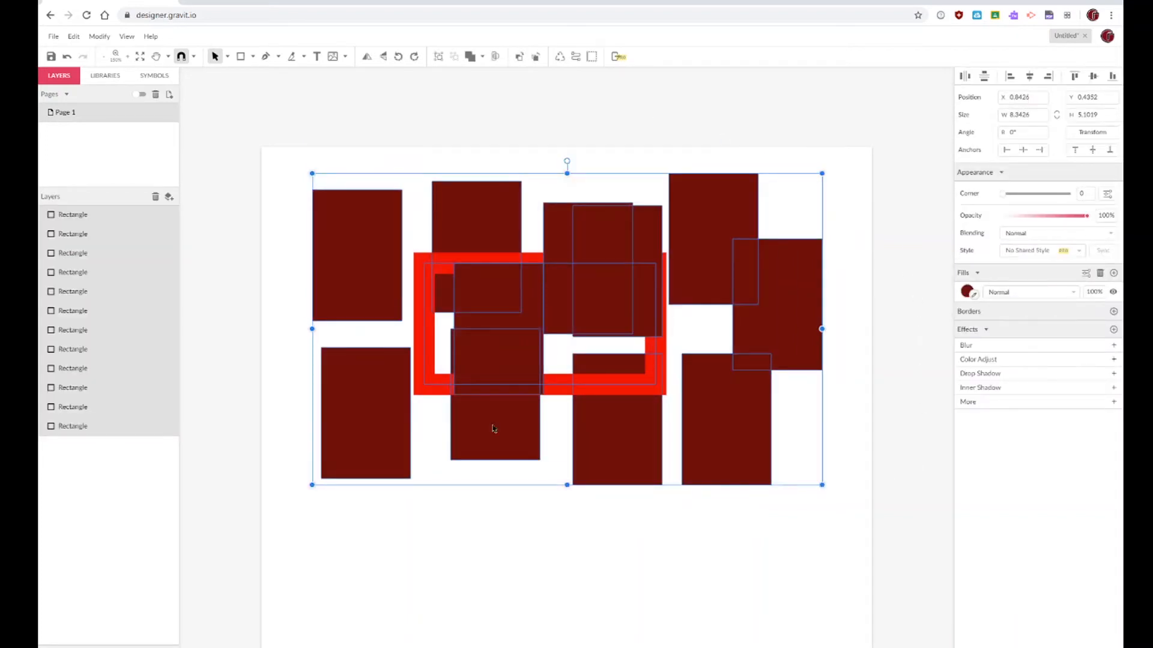
pyautogui.press('Delete')
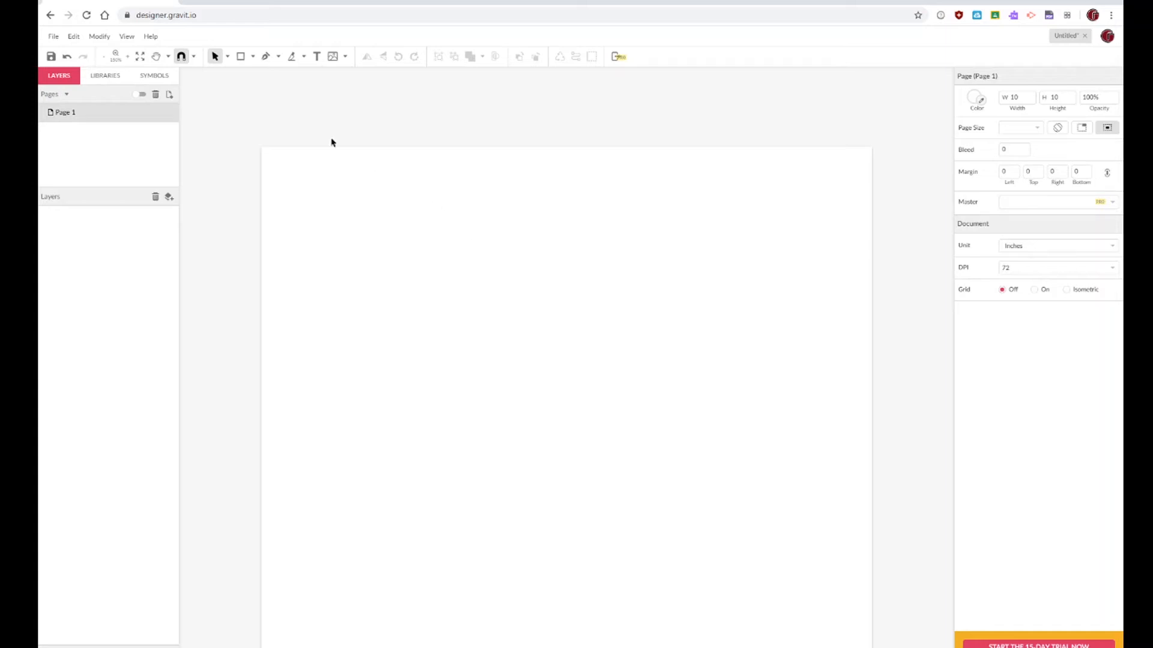
# Step: Draw a rectangle about 2.05 × 1.77 in near the page's upper edge and round its corners to 0.10
pyautogui.click(252, 56)
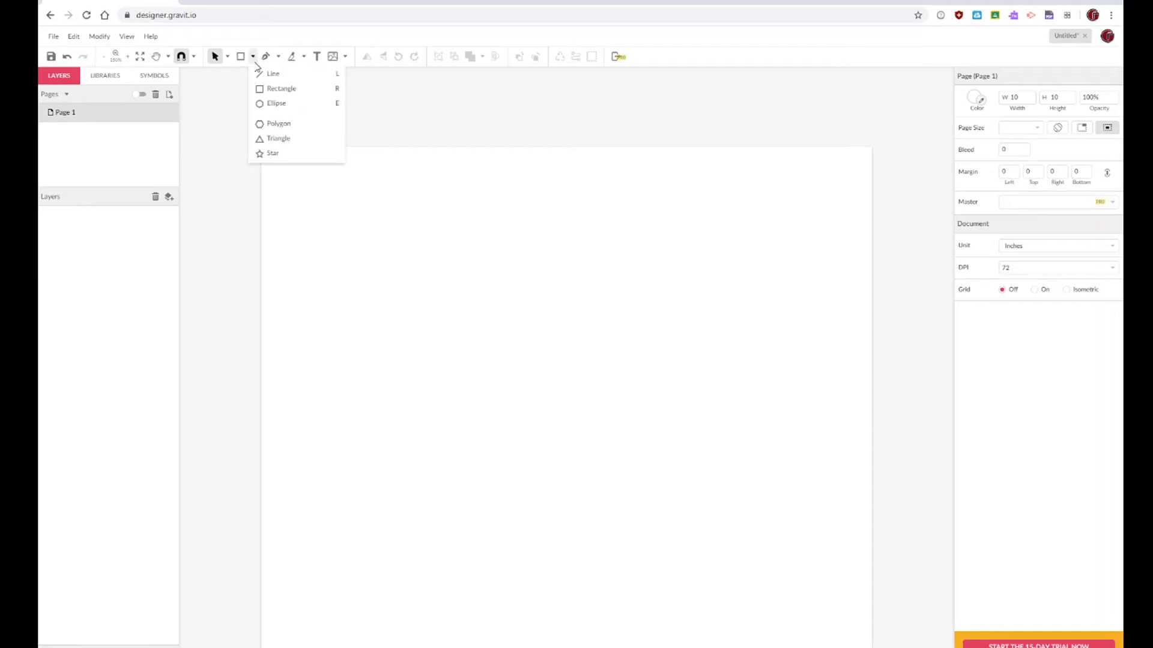
pyautogui.click(270, 89)
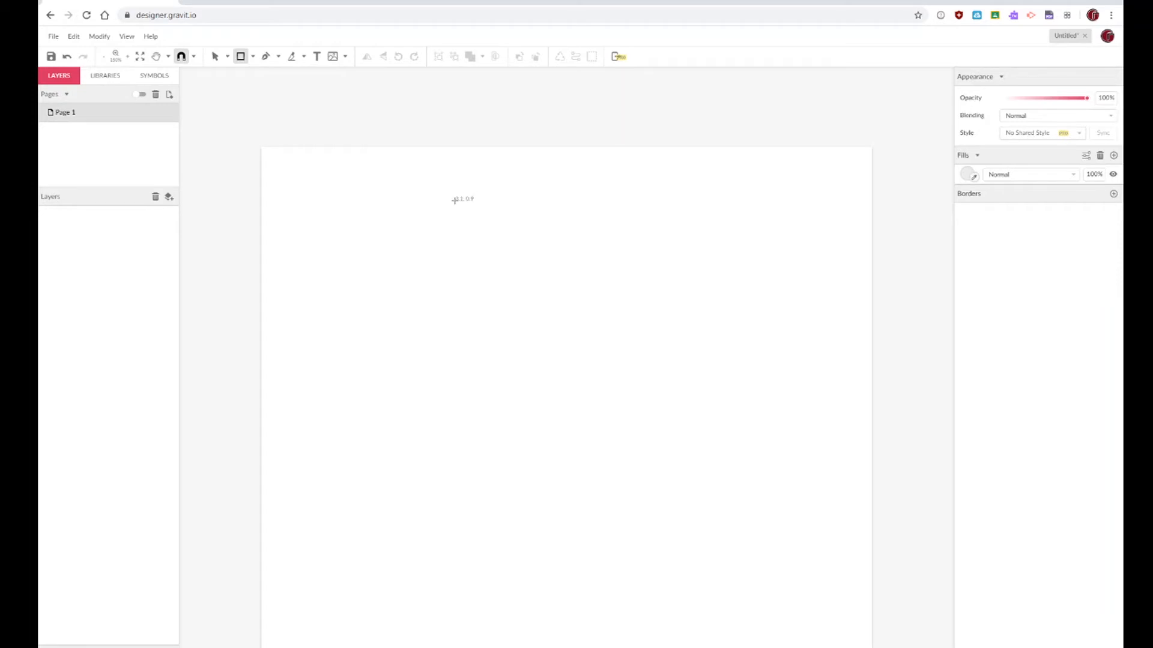
pyautogui.moveTo(452, 192); pyautogui.dragTo(578, 303)
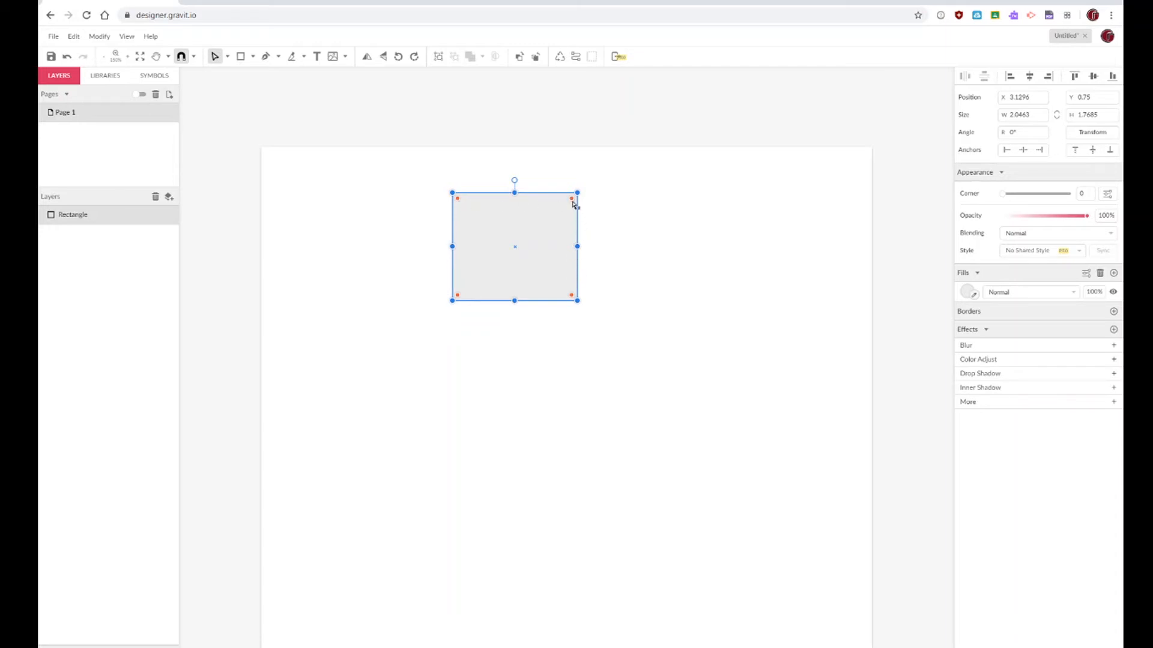
pyautogui.moveTo(572, 203)
pyautogui.mouseDown()
pyautogui.moveTo(514, 253)
pyautogui.moveTo(578, 207)
pyautogui.mouseUp()
# Step: Fill the rounded rectangle with gray #8C8C8C and move it to about X 3.83, Y 0.69 in
pyautogui.click(968, 294)
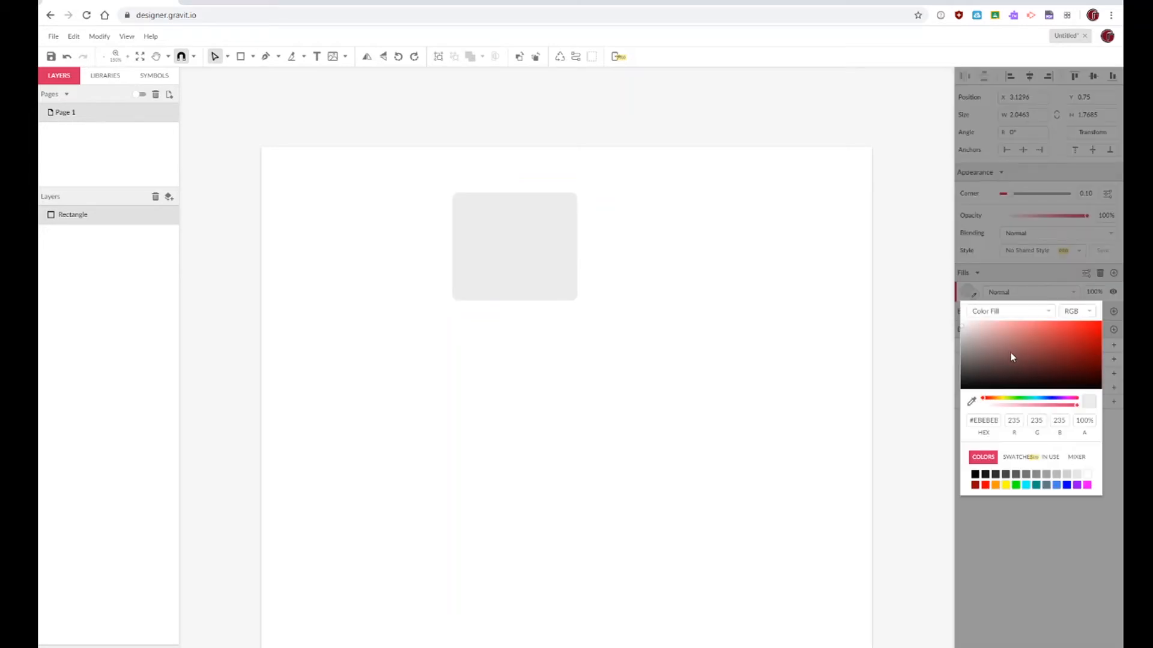
pyautogui.moveTo(1011, 354); pyautogui.dragTo(957, 352)
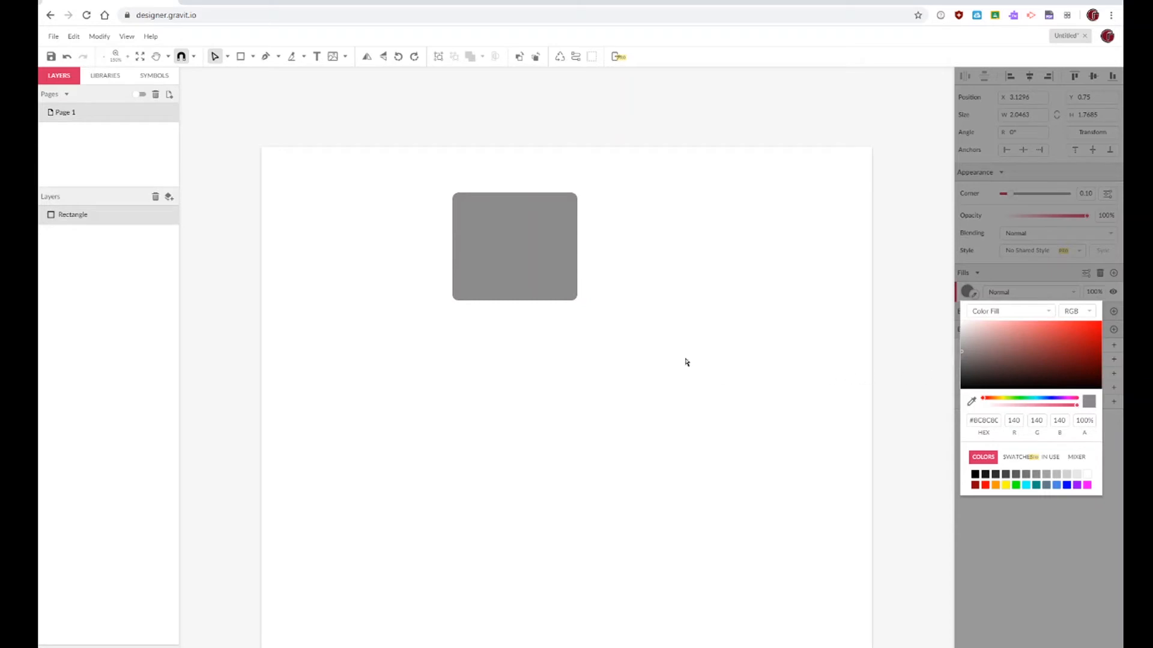
pyautogui.click(979, 290)
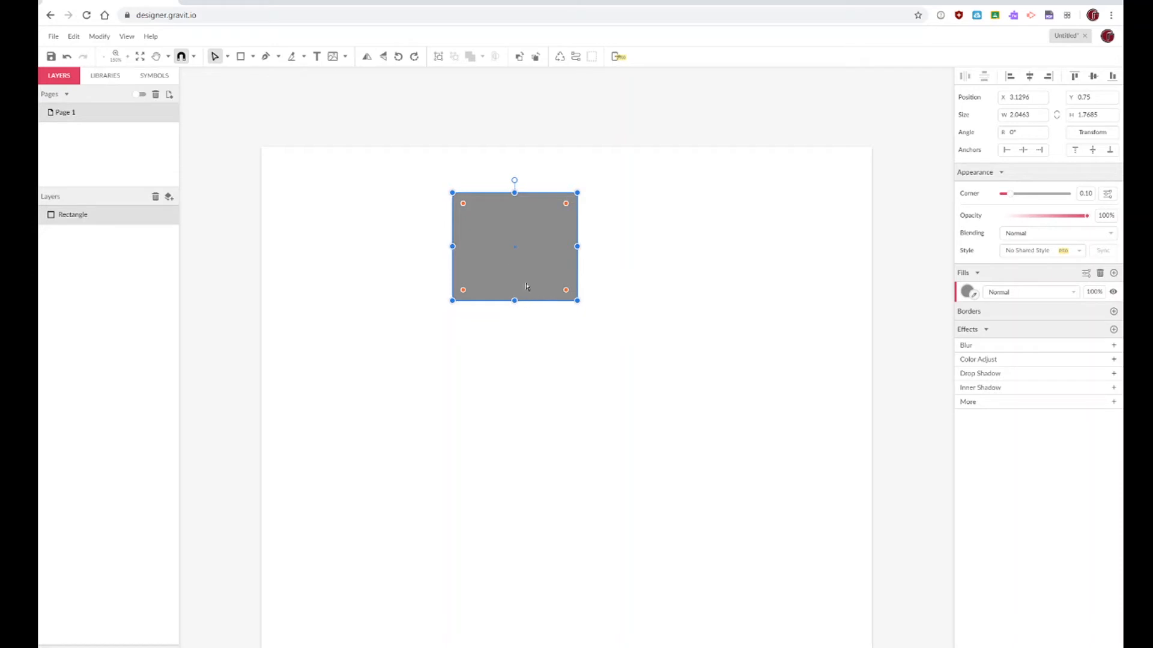
pyautogui.moveTo(538, 268); pyautogui.dragTo(575, 265)
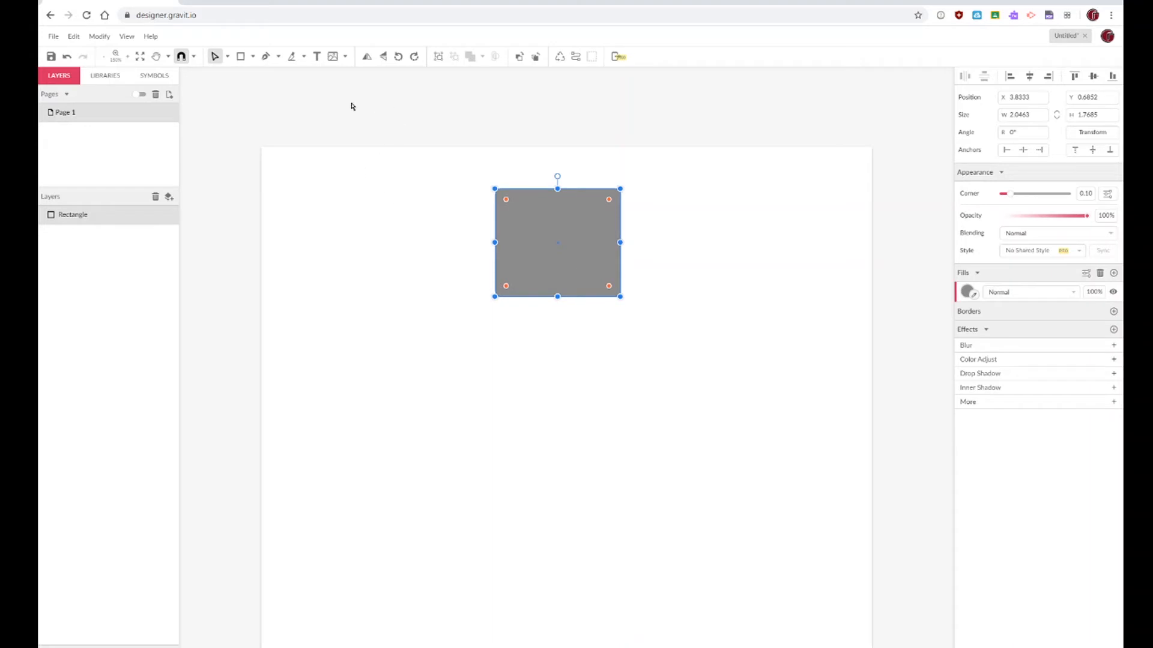
# Step: Draw a small rectangle about 0.23 × 0.60 in across the gray rectangle's lower edge and move it to about X 5.31, Y 2.29 in
pyautogui.click(241, 56)
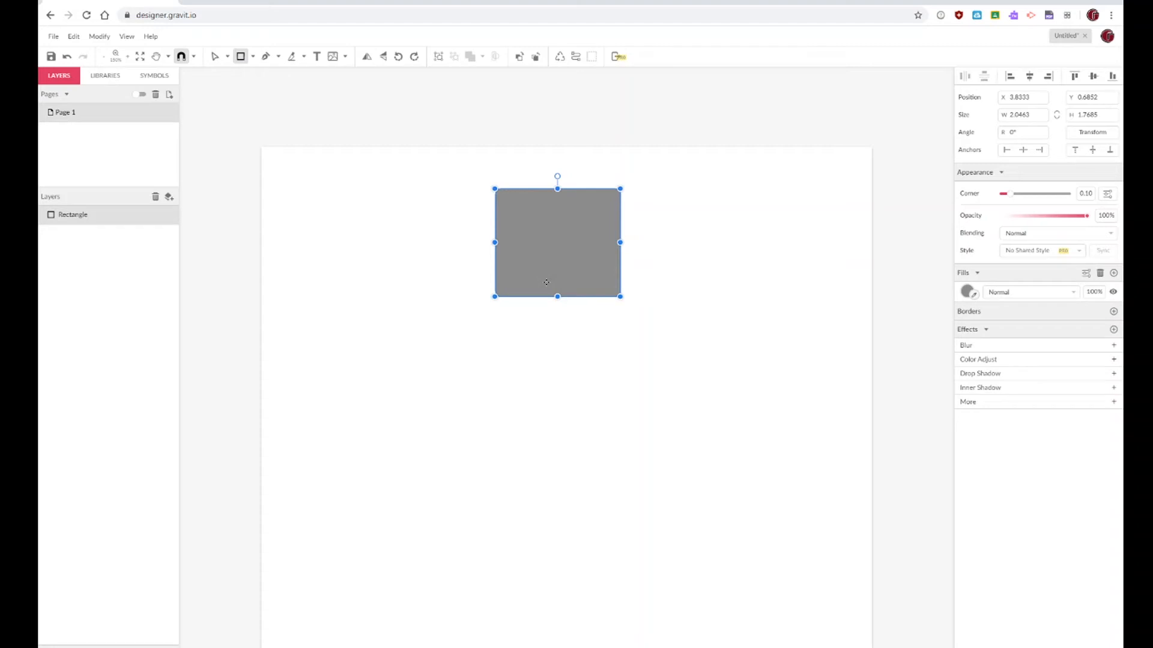
pyautogui.moveTo(546, 282); pyautogui.dragTo(560, 319)
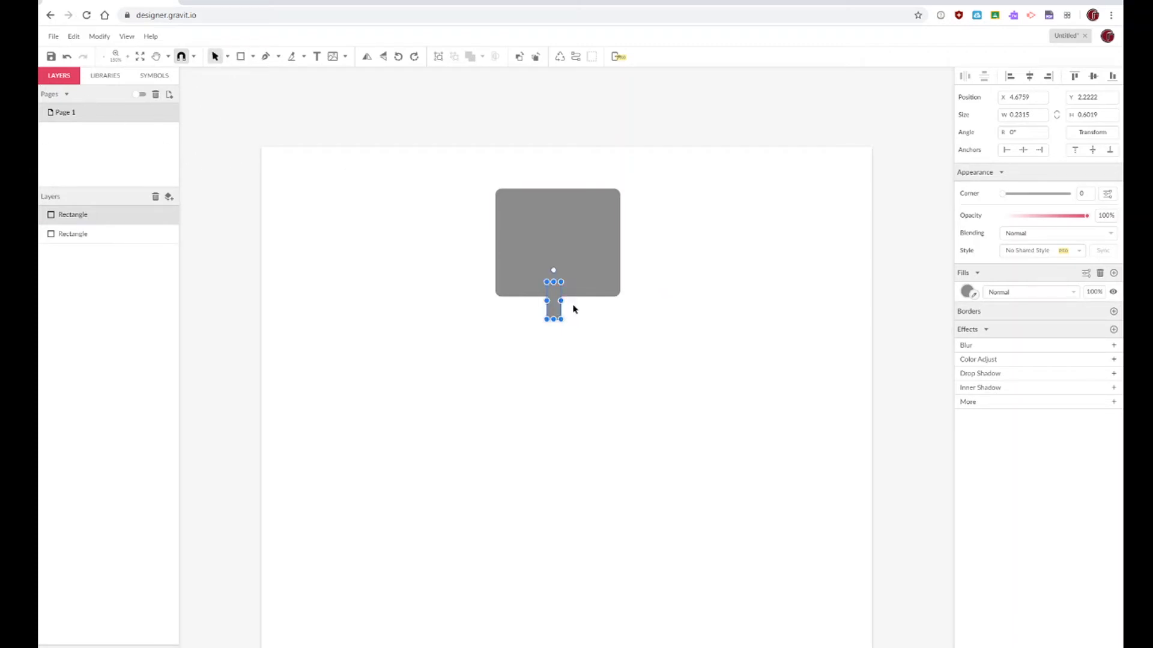
pyautogui.moveTo(558, 314); pyautogui.dragTo(598, 320)
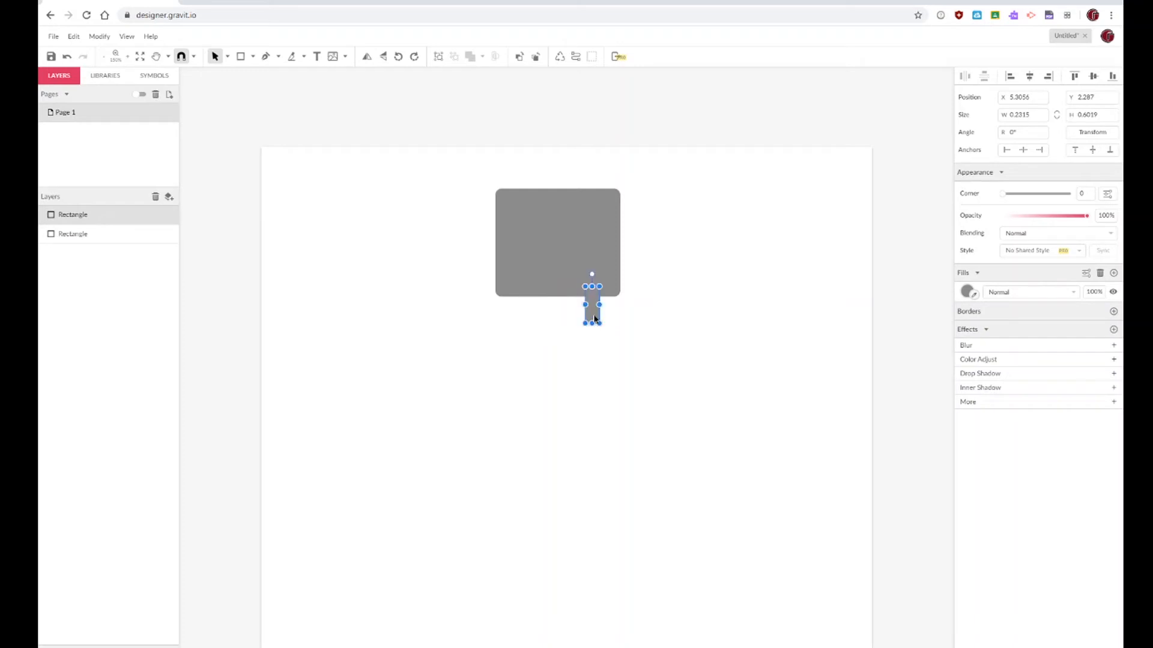
pyautogui.click(679, 301)
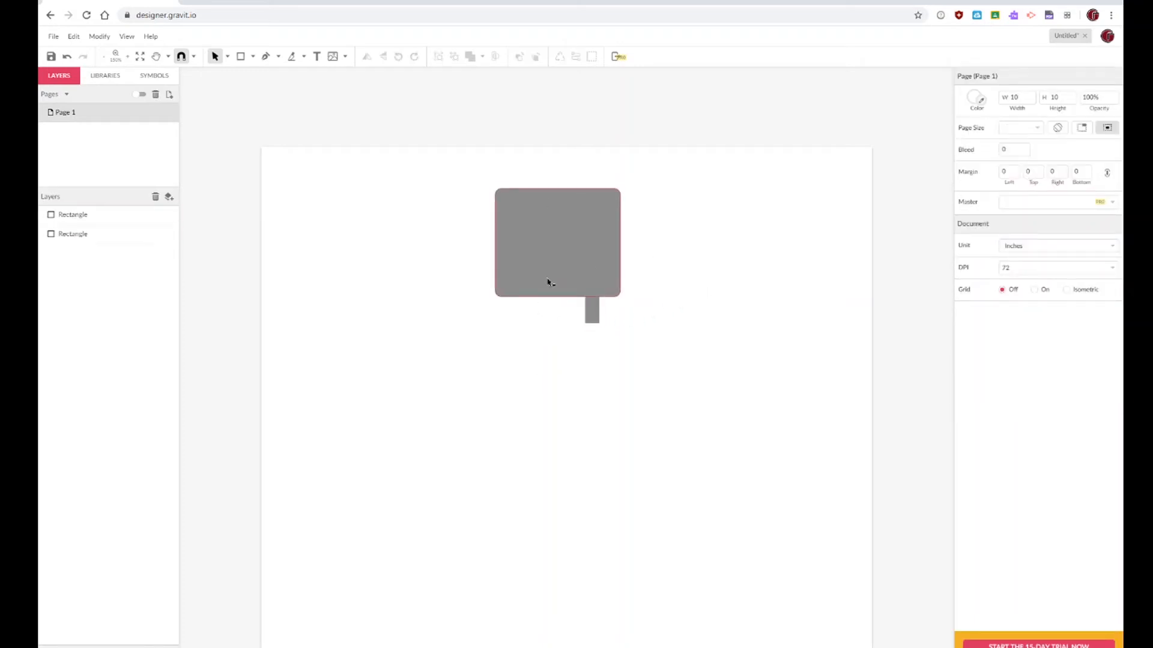
# Step: Fill the small rectangle with darker gray #6F6F6F
pyautogui.click(590, 321)
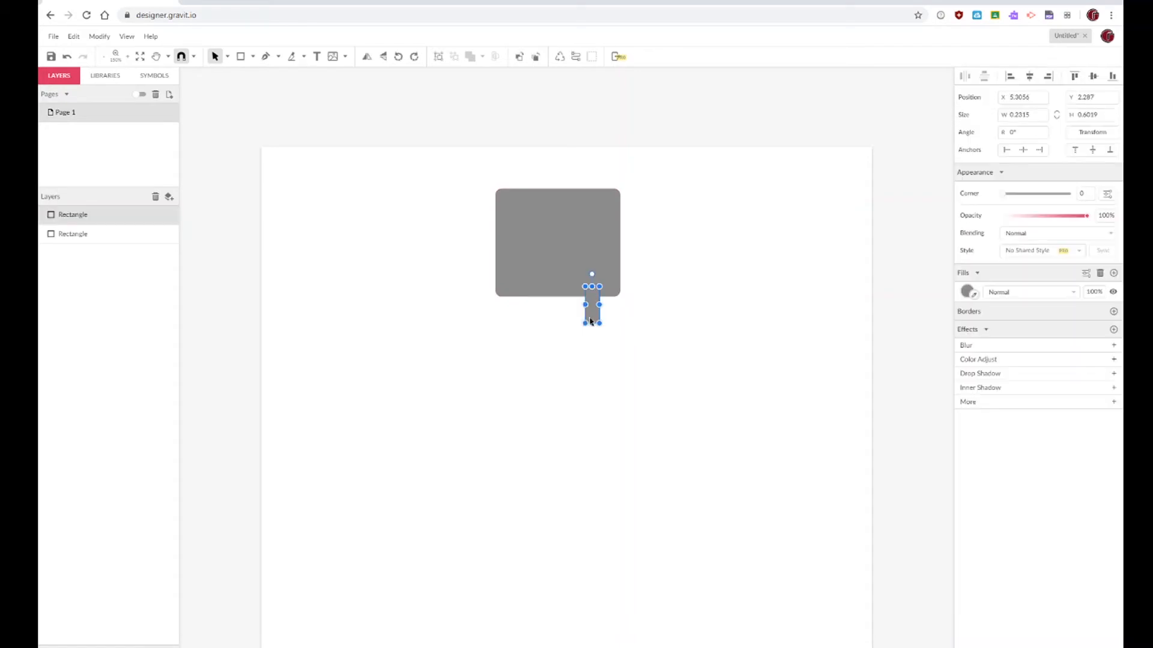
pyautogui.click(967, 292)
pyautogui.moveTo(968, 355); pyautogui.dragTo(958, 360)
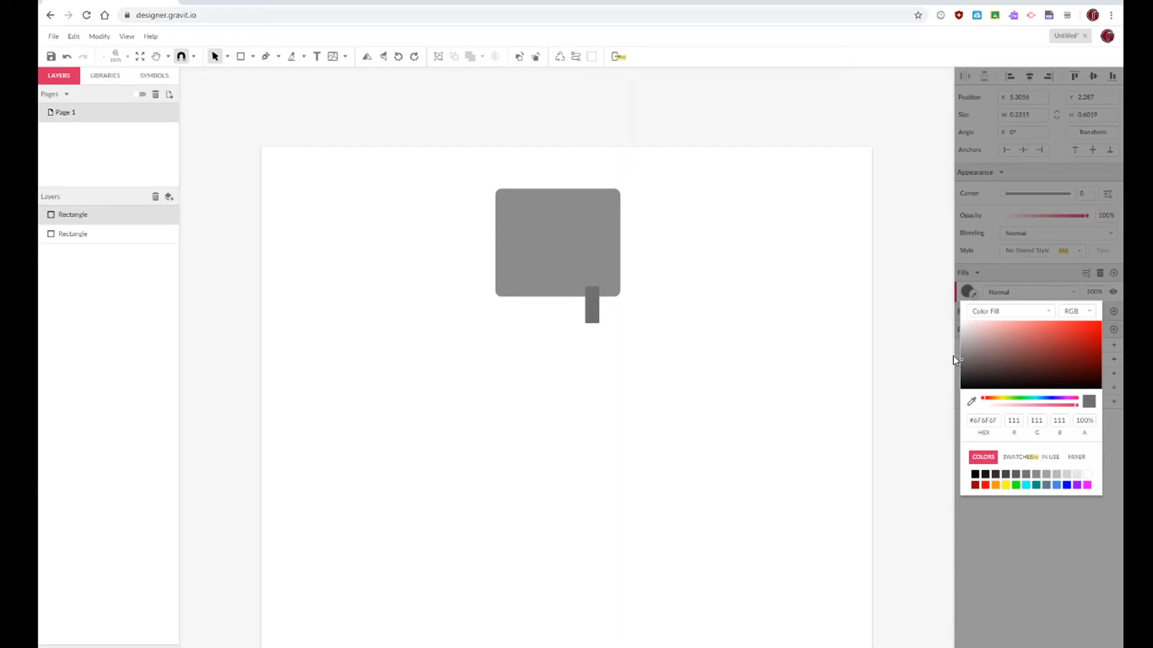
pyautogui.click(778, 272)
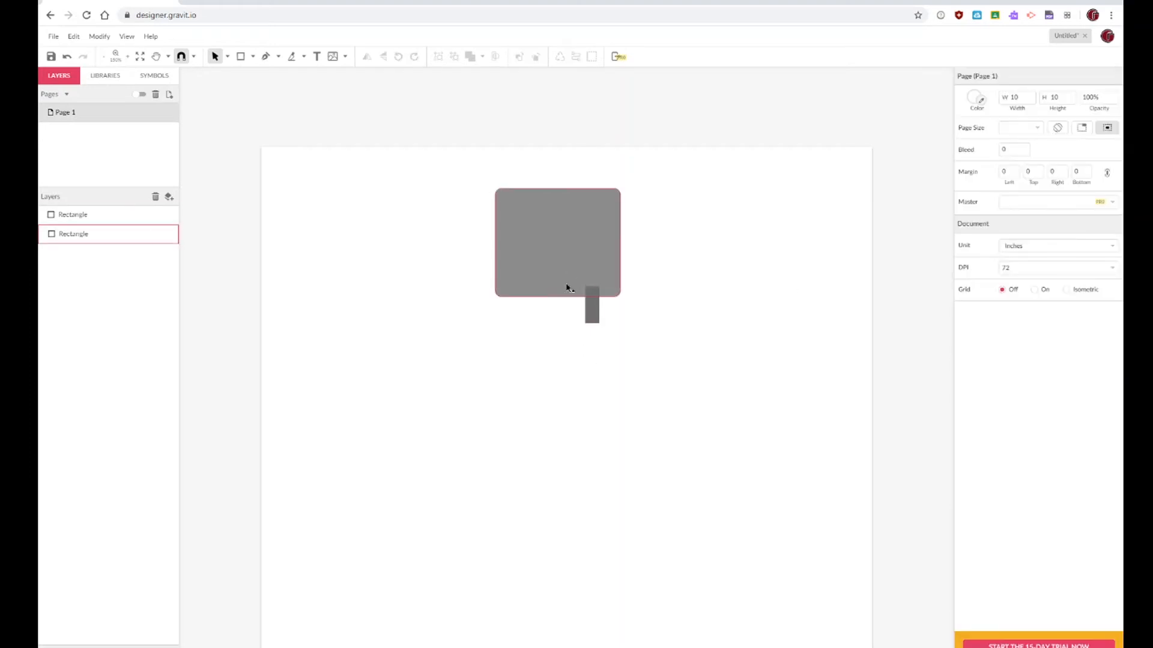
# Step: Place the small dark gray rectangle below the large rounded rectangle in the layer order
pyautogui.click(589, 307)
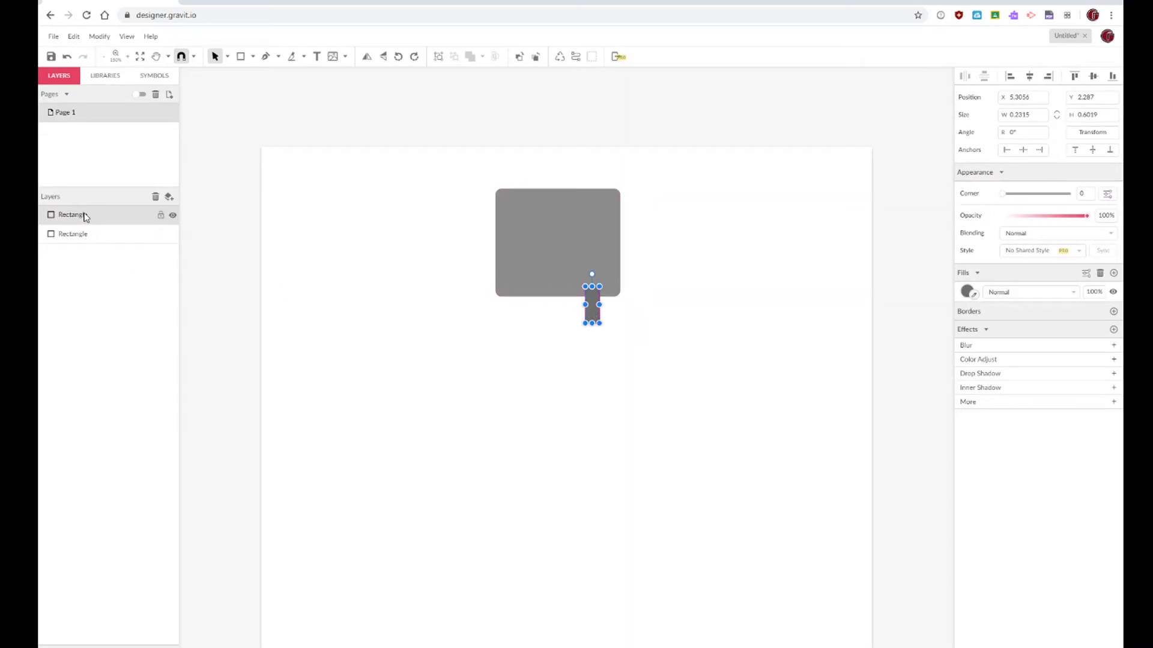
pyautogui.moveTo(99, 234); pyautogui.dragTo(95, 247)
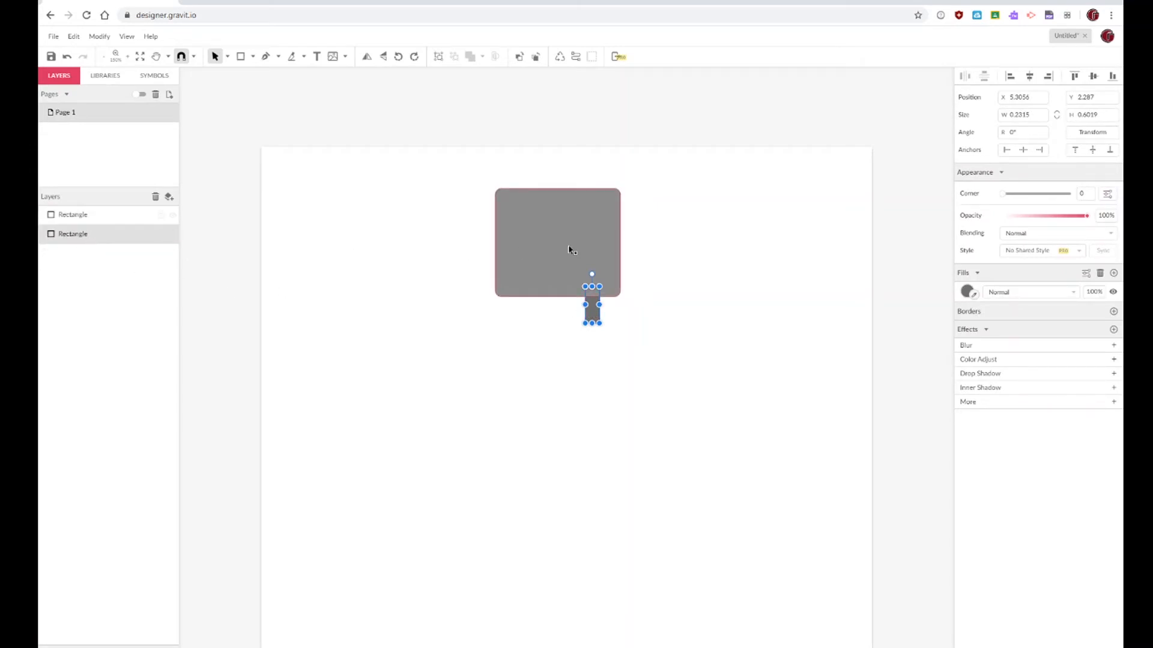
pyautogui.click(675, 243)
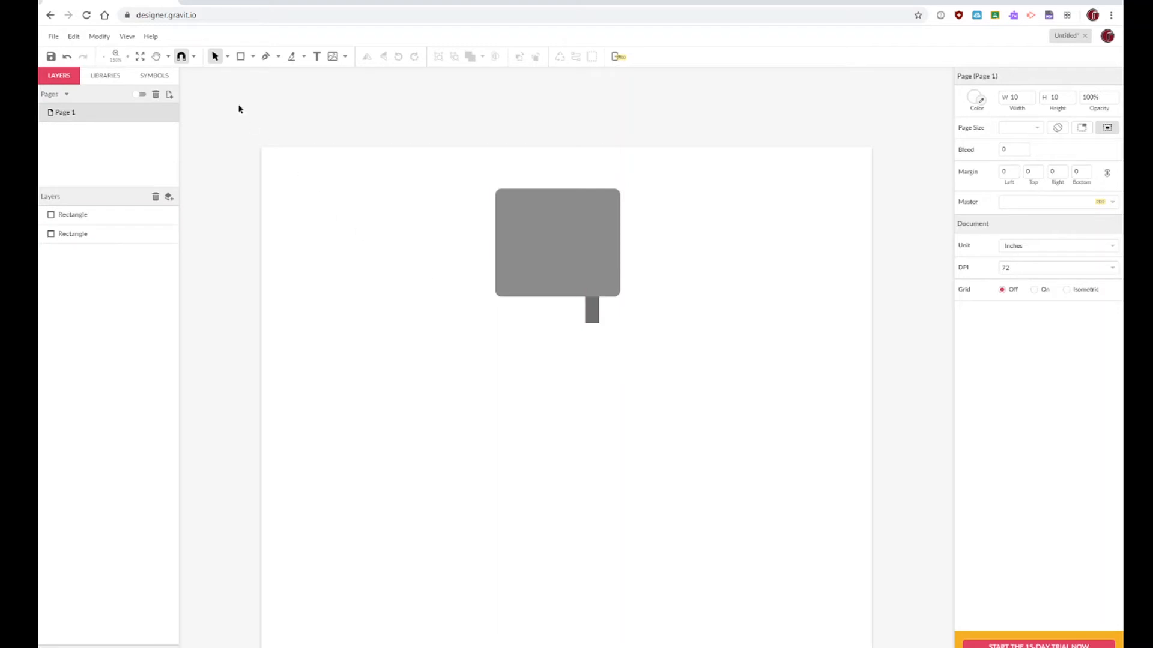
# Step: Draw a narrow vertical rectangle about 0.19 × 1.15 in below the shapes and sample its fill from the small dark gray rectangle
pyautogui.click(241, 57)
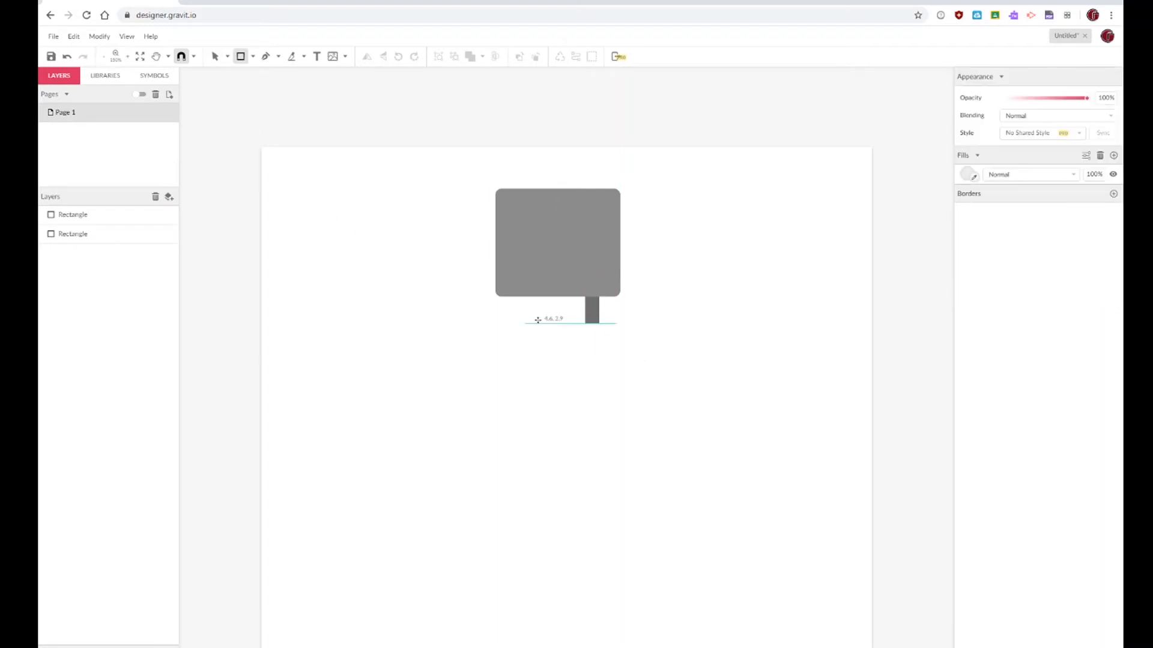
pyautogui.moveTo(535, 327); pyautogui.dragTo(546, 397)
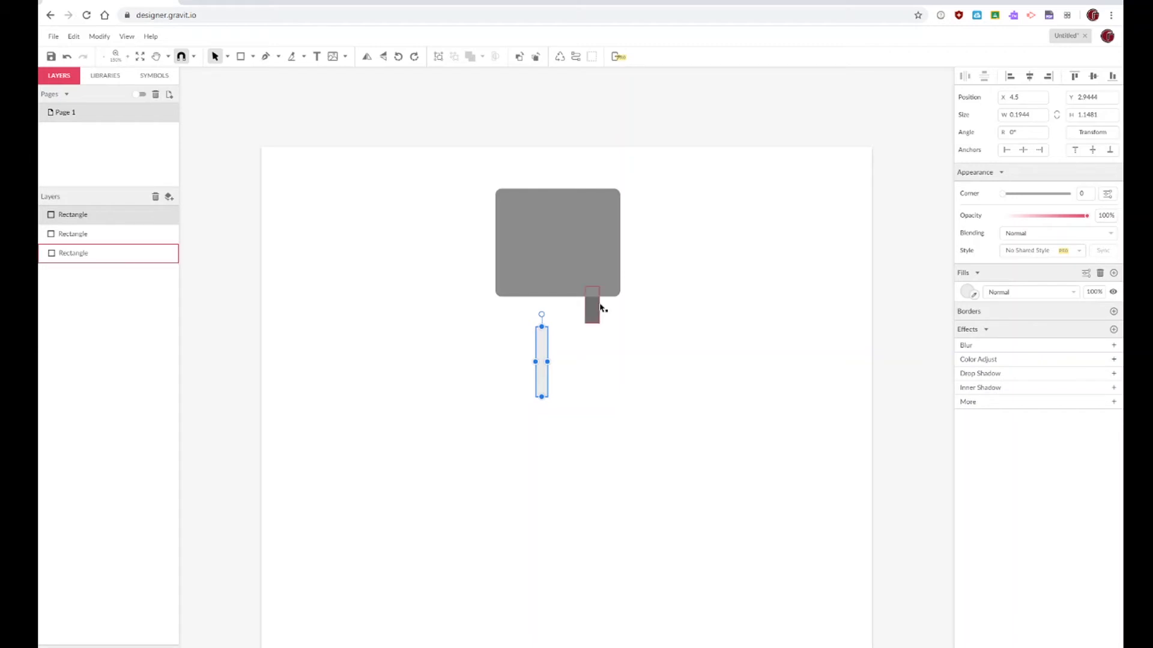
pyautogui.click(967, 293)
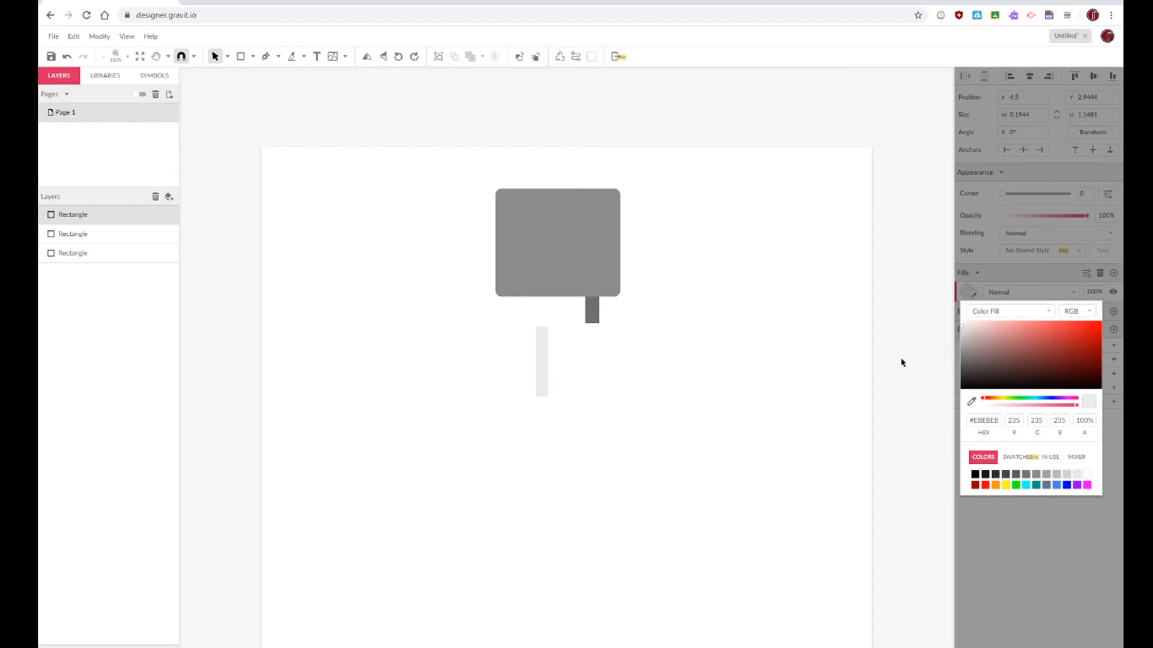
pyautogui.click(971, 404)
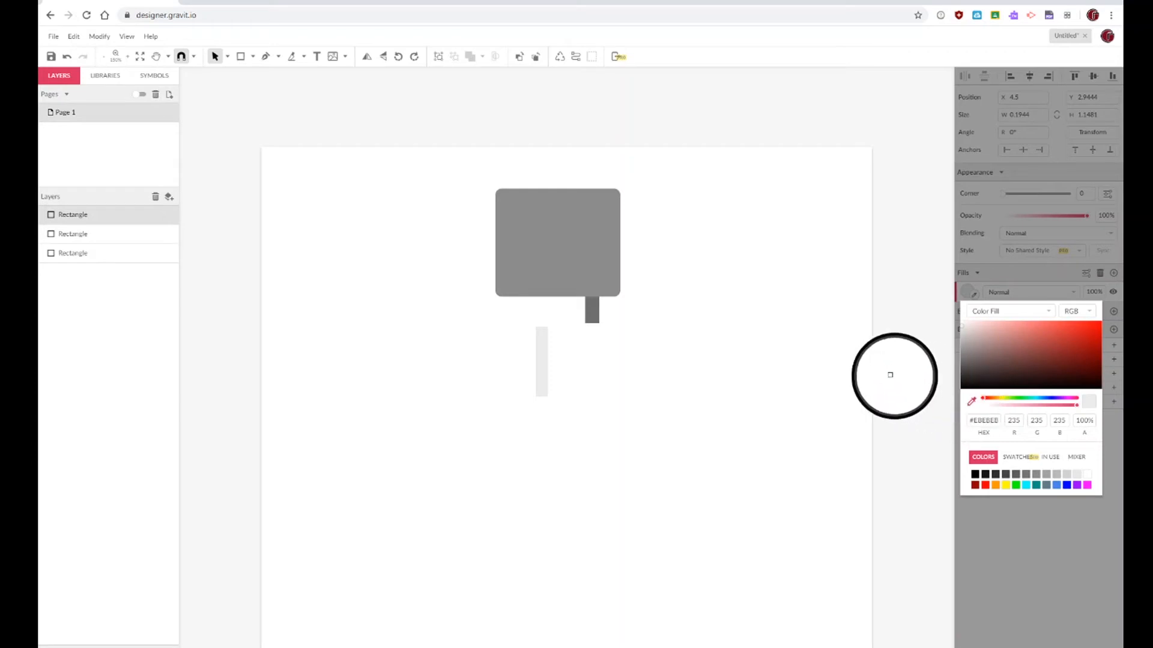
pyautogui.click(590, 310)
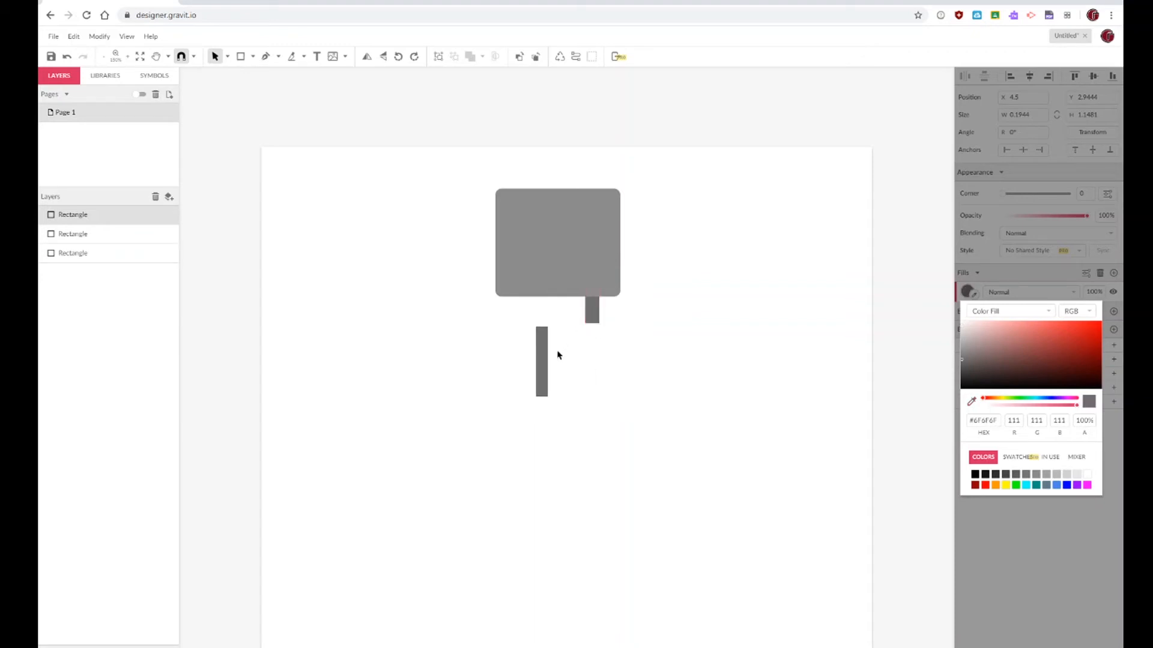
pyautogui.click(978, 284)
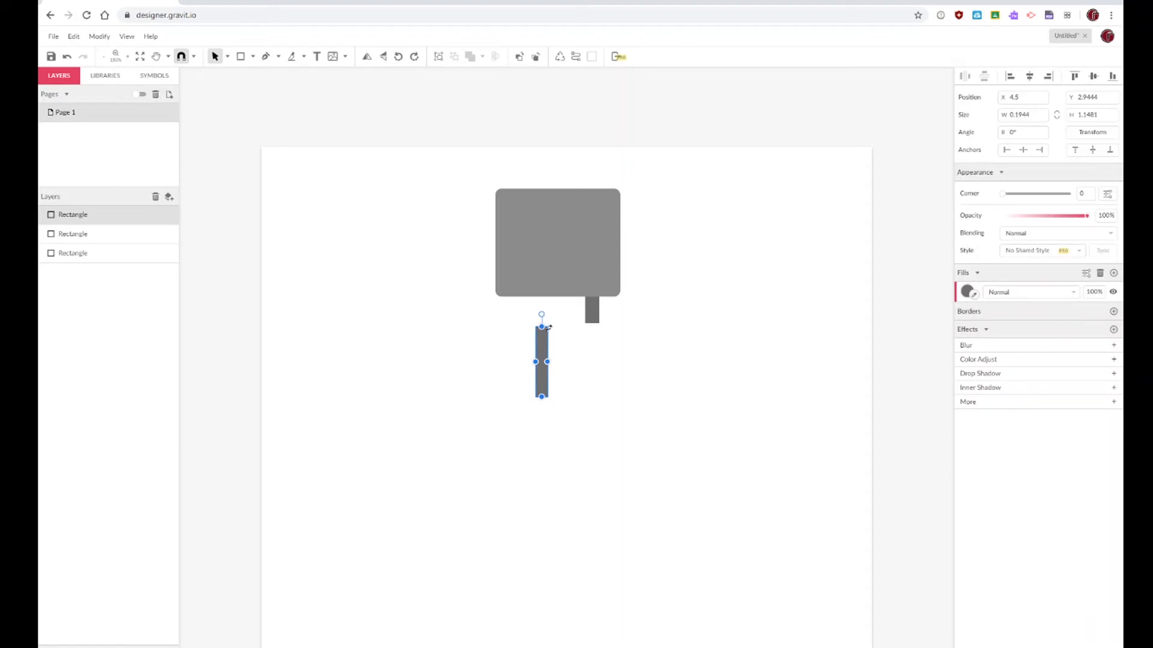
# Step: Rotate the narrow rectangle to about -65.7° and nudge it so its upper end meets the lower end of the small dark gray rectangle
pyautogui.moveTo(550, 324); pyautogui.dragTo(586, 326)
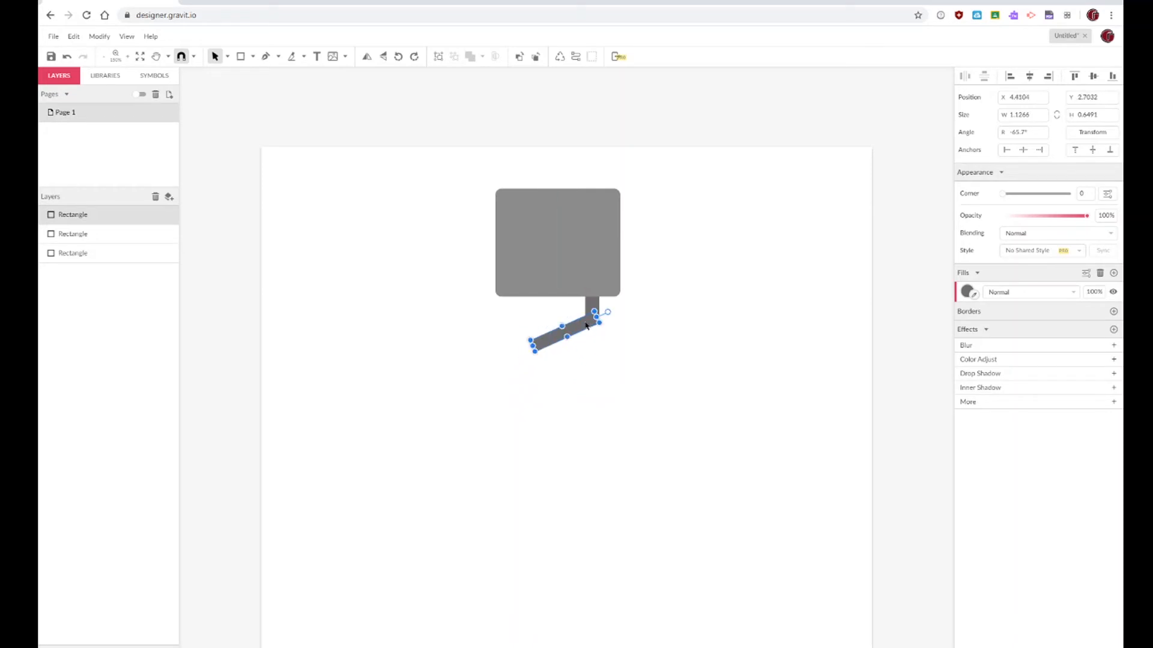
pyautogui.click(609, 346)
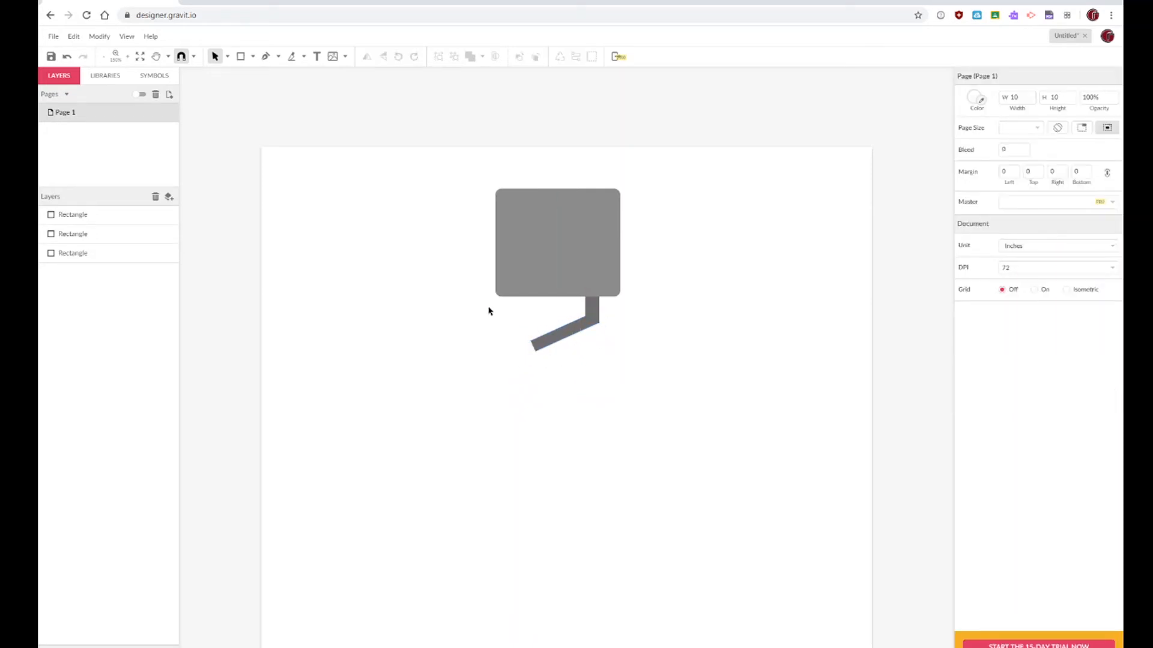
pyautogui.click(571, 331)
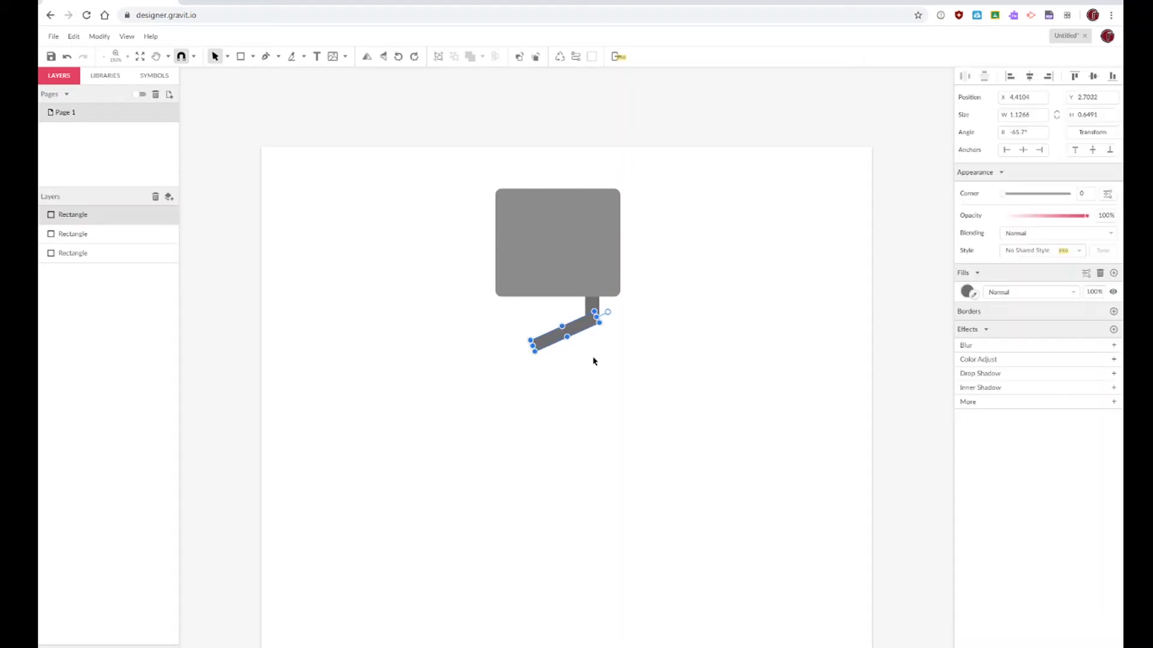
pyautogui.press('Left')
pyautogui.press('Left')
pyautogui.press('Down')
pyautogui.press('Down')
pyautogui.press('Down')
pyautogui.press('Down')
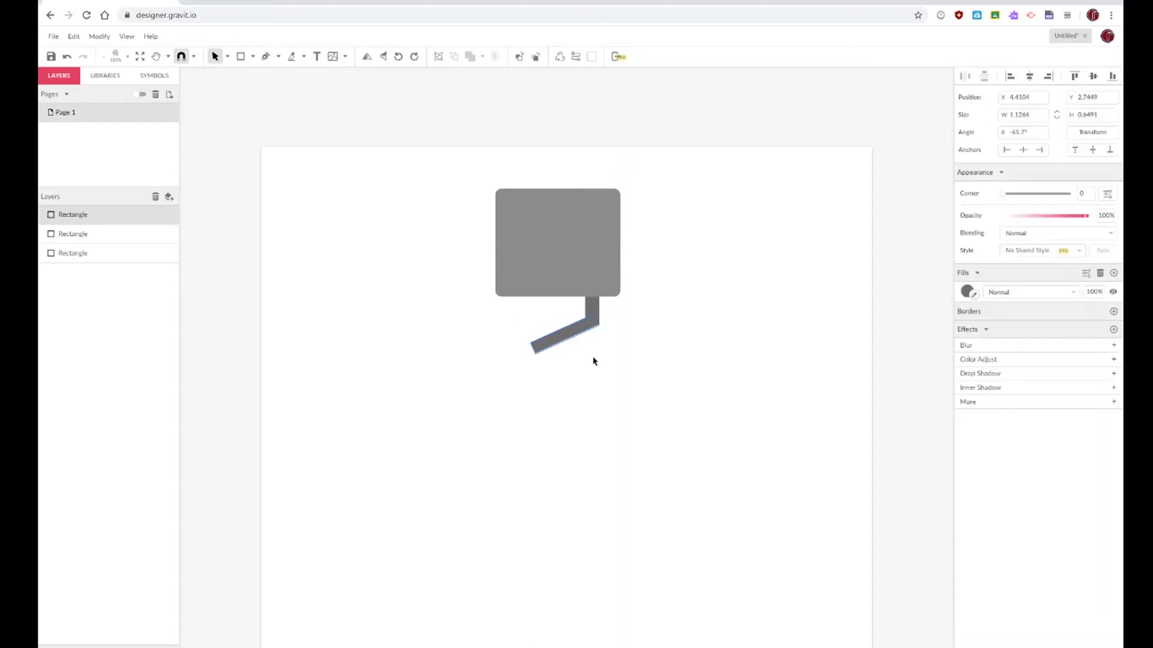
pyautogui.press('Up')
pyautogui.press('Up')
pyautogui.press('Up')
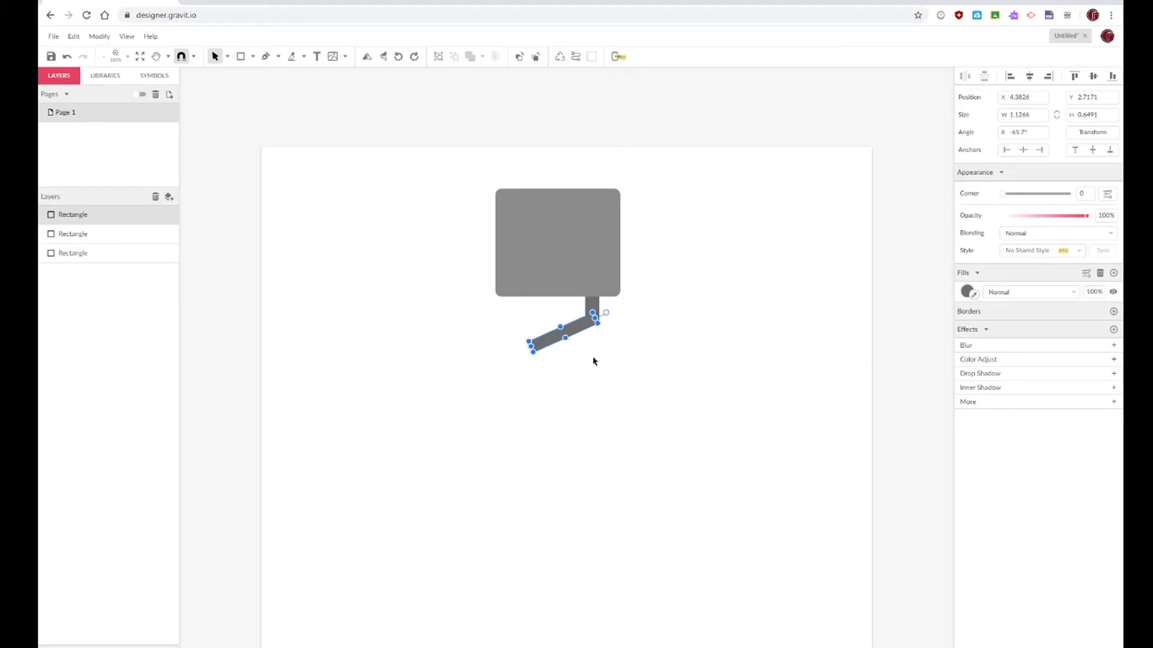
pyautogui.press('Right')
pyautogui.click(611, 358)
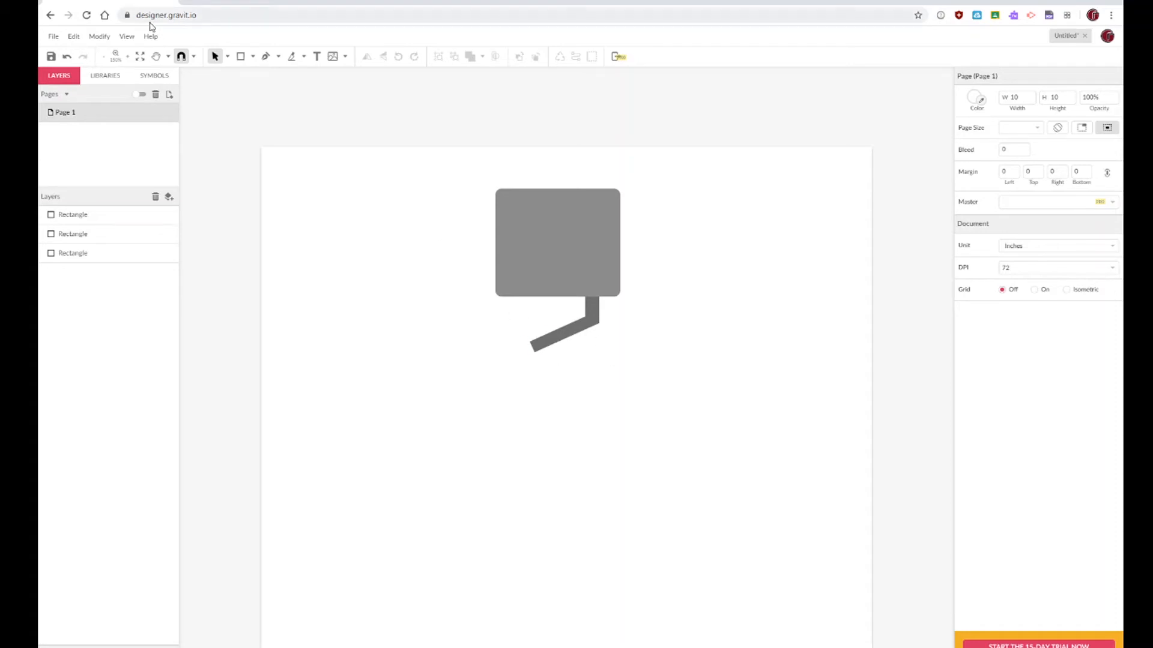
# Step: Draw a wide ellipse about 6.0 × 1.2 in below the angled bar and remove it again
pyautogui.click(252, 57)
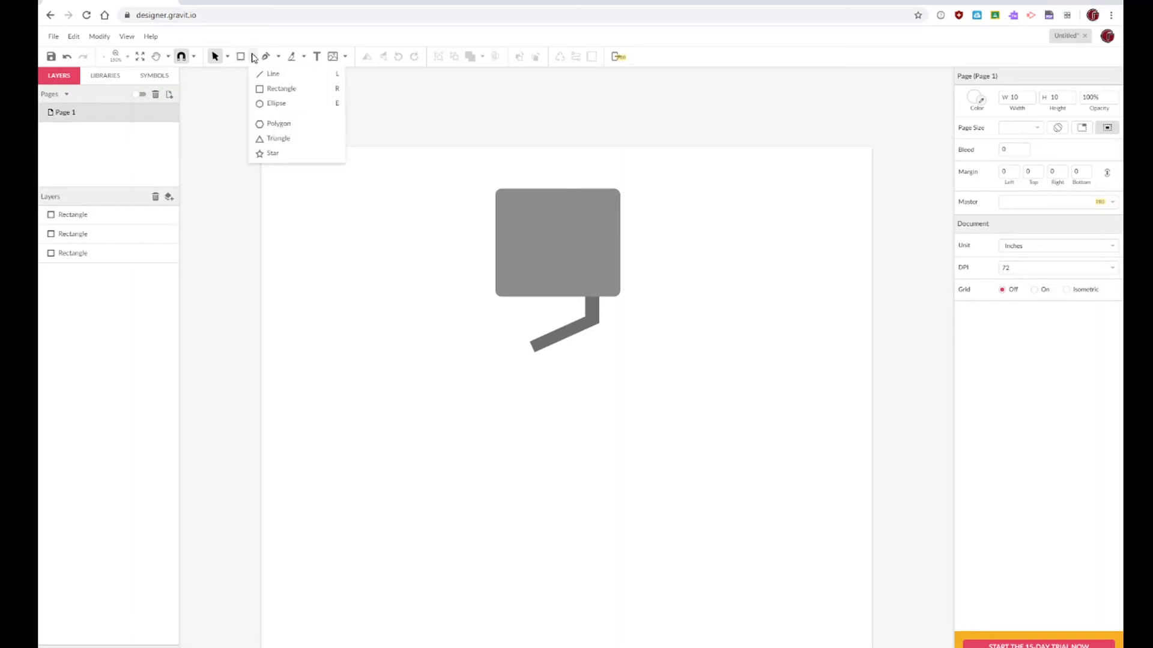
pyautogui.click(263, 105)
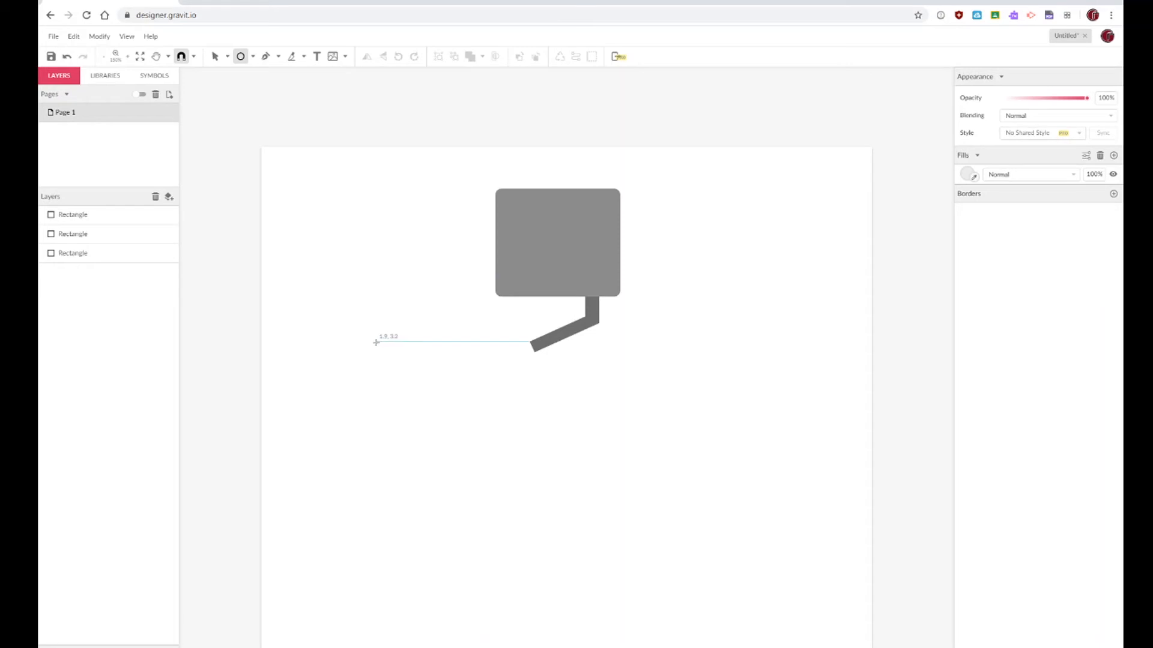
pyautogui.moveTo(376, 342); pyautogui.dragTo(745, 415)
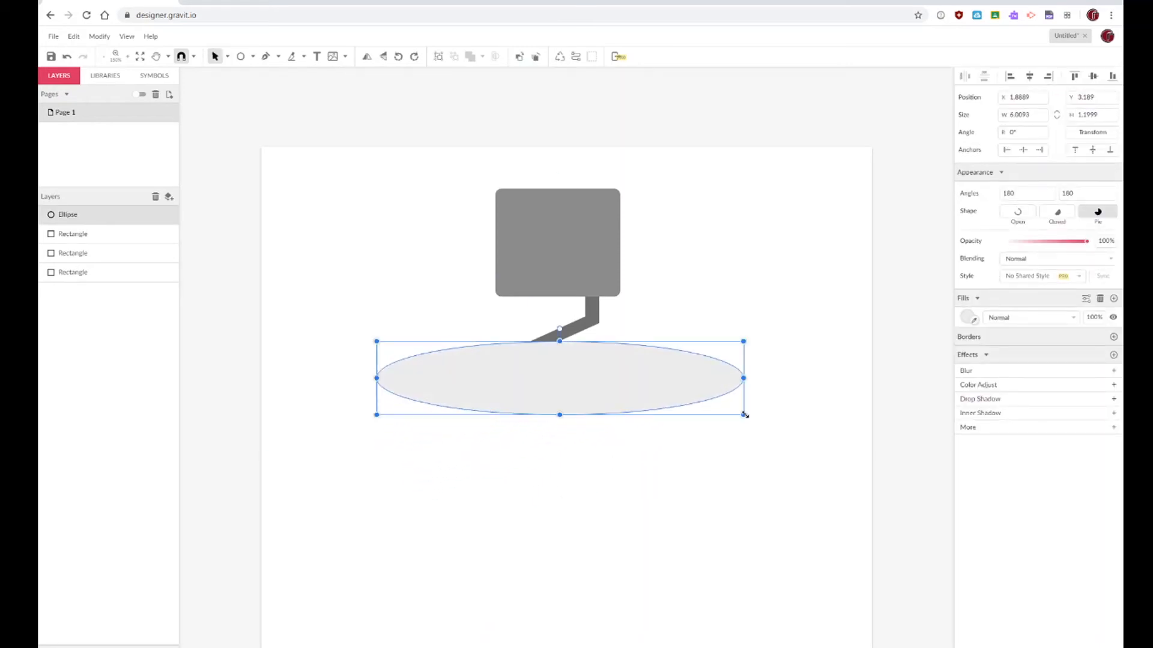
pyautogui.press('Delete')
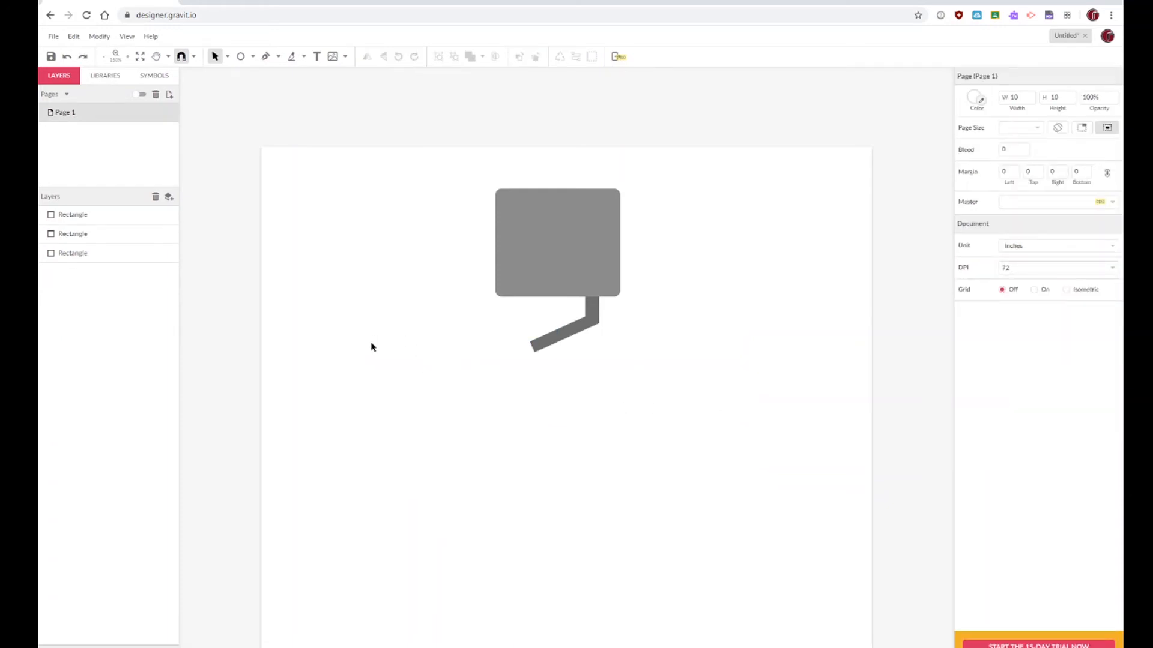
# Step: Draw a circle about 2.2 in in diameter below the angled bar's lower end, at about X 2.08, Y 3.37 in
pyautogui.moveTo(371, 343); pyautogui.dragTo(417, 407)
pyautogui.click(241, 56)
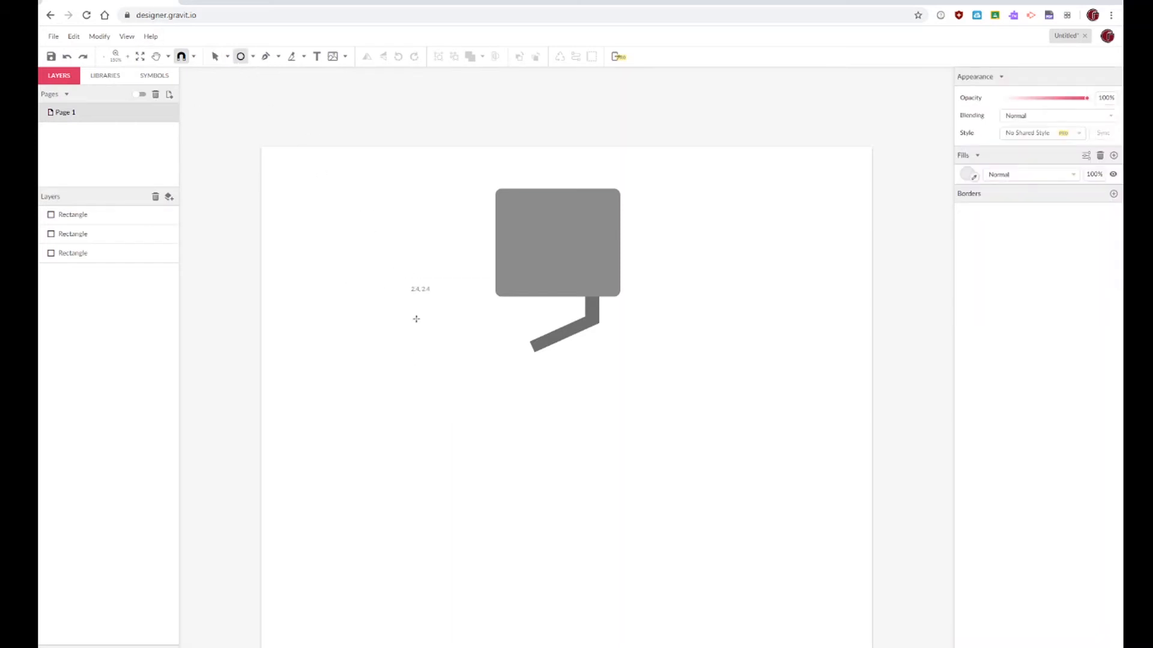
pyautogui.moveTo(388, 353); pyautogui.dragTo(524, 381)
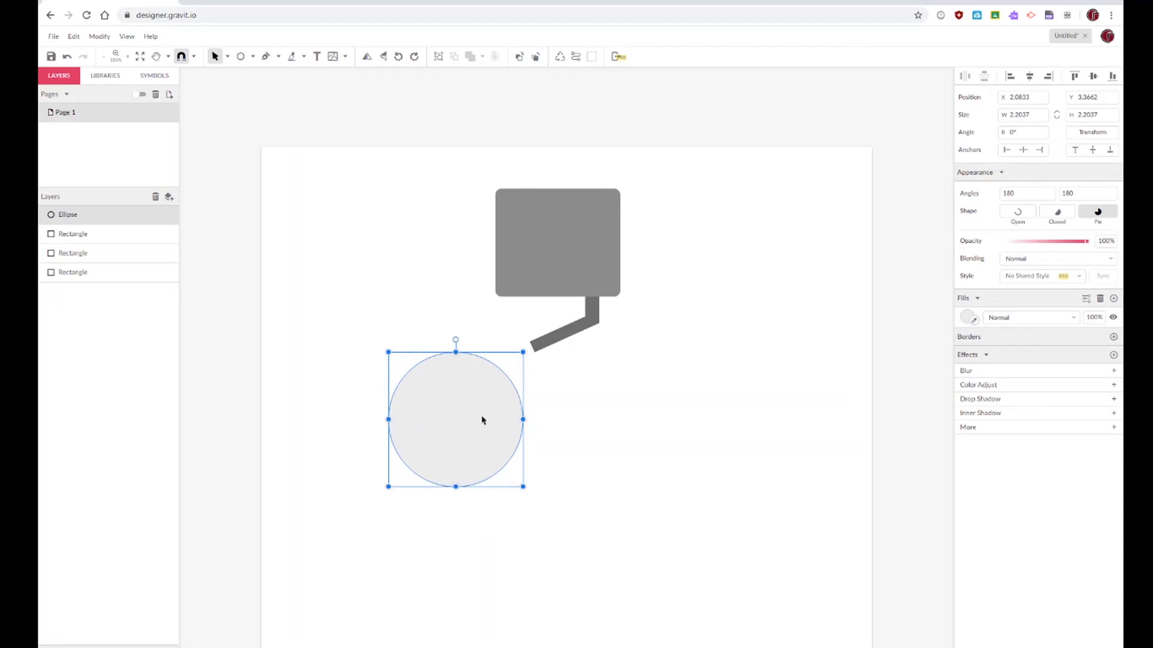
# Step: Move the circle up to meet the angled bar's lower end, at about X 2.65, Y 2.51 in, and sample its fill from the large gray rectangle
pyautogui.moveTo(482, 420); pyautogui.dragTo(507, 371)
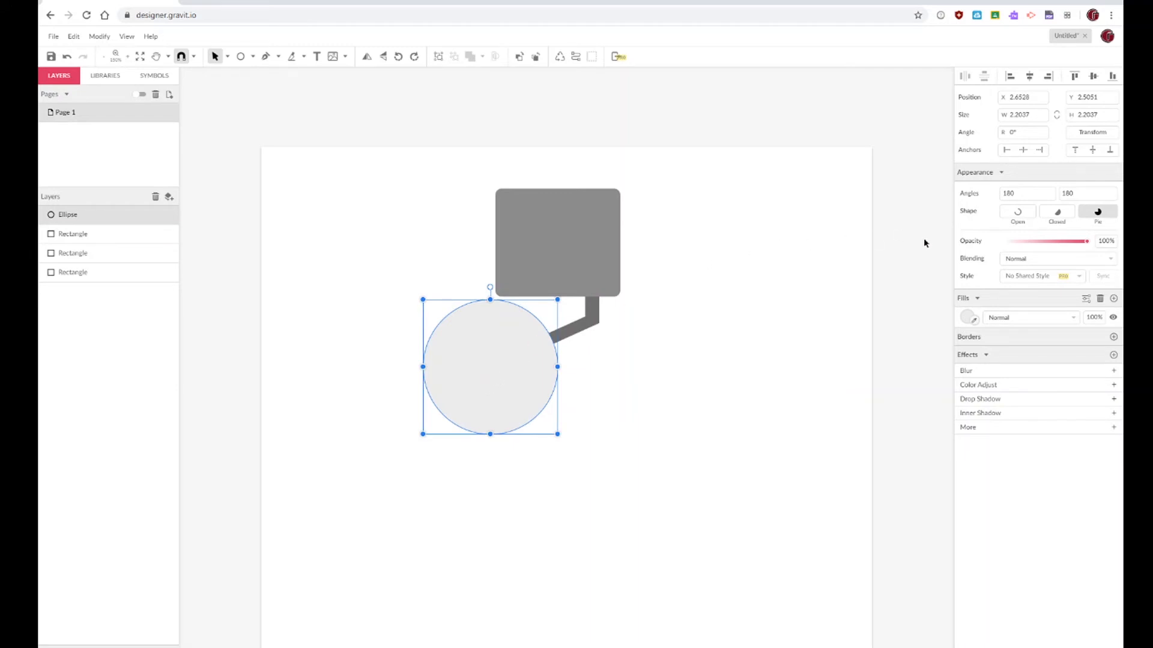
pyautogui.click(967, 319)
pyautogui.click(972, 427)
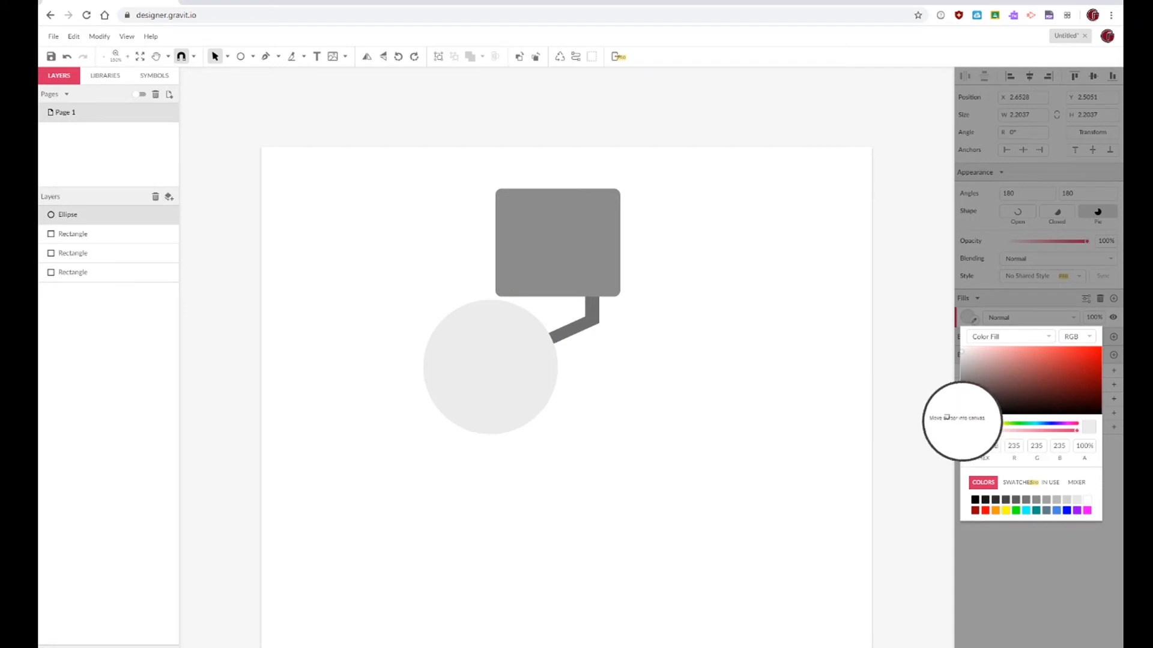
pyautogui.click(542, 239)
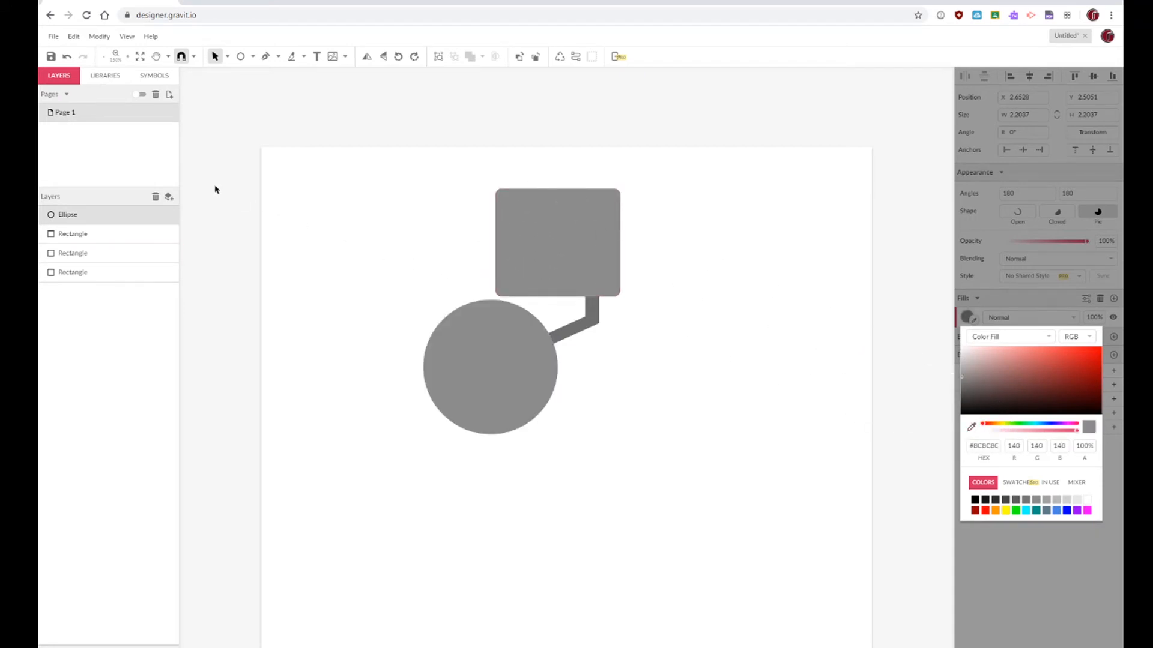
# Step: Duplicate the gray circle beside its left edge and scale the copy down proportionally to about 1.0 in in diameter
pyautogui.click(521, 391)
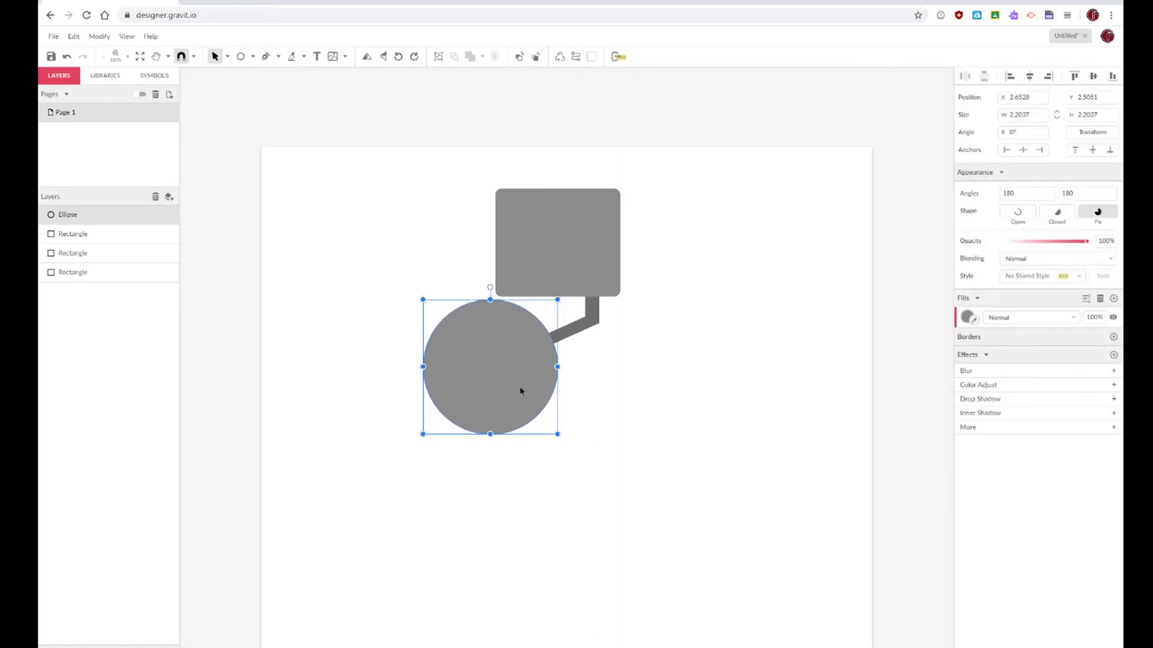
pyautogui.press('alt')
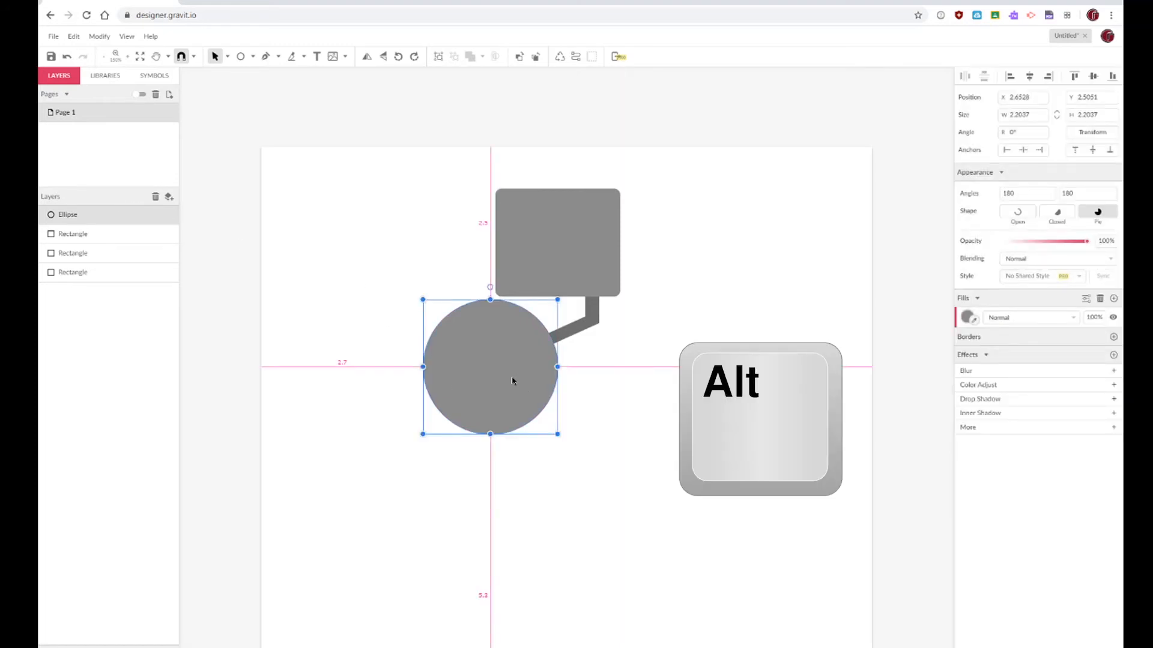
pyautogui.moveTo(509, 381); pyautogui.dragTo(377, 378)
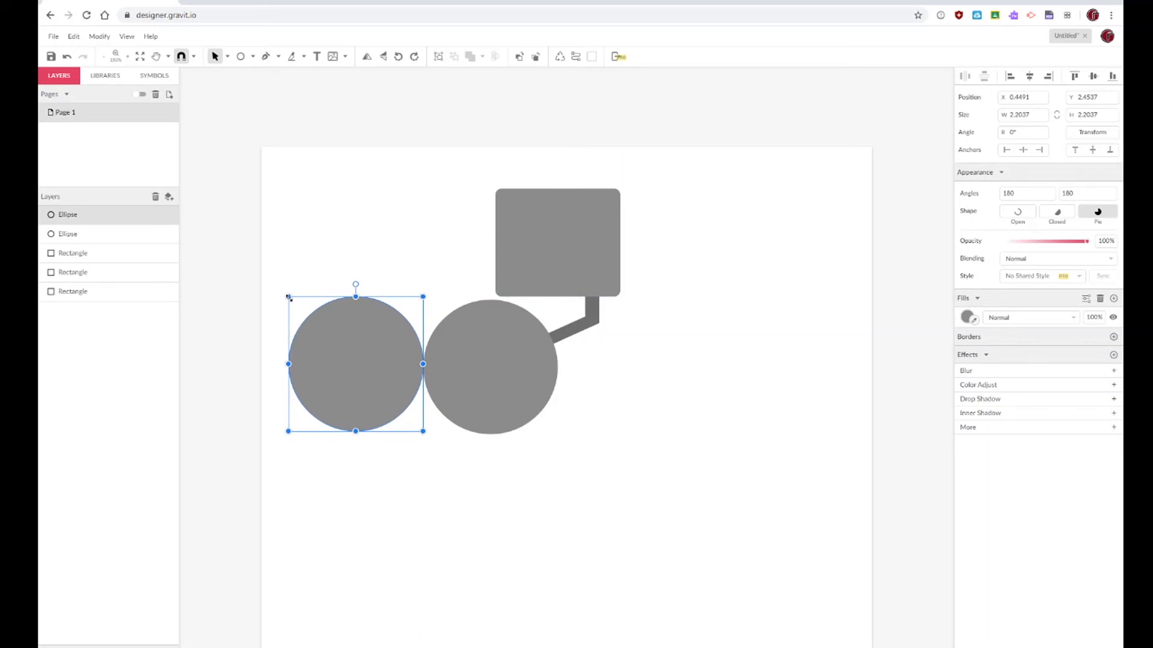
pyautogui.moveTo(288, 298); pyautogui.dragTo(362, 378)
pyautogui.press('shift')
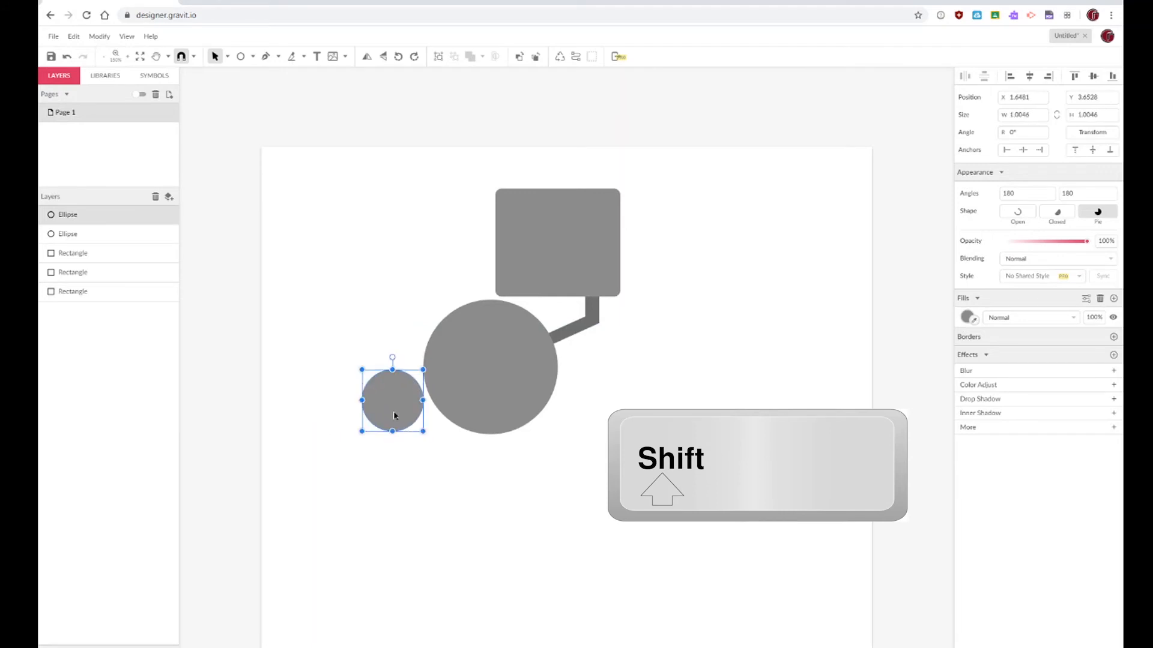
pyautogui.moveTo(402, 412); pyautogui.dragTo(406, 413)
pyautogui.click(610, 450)
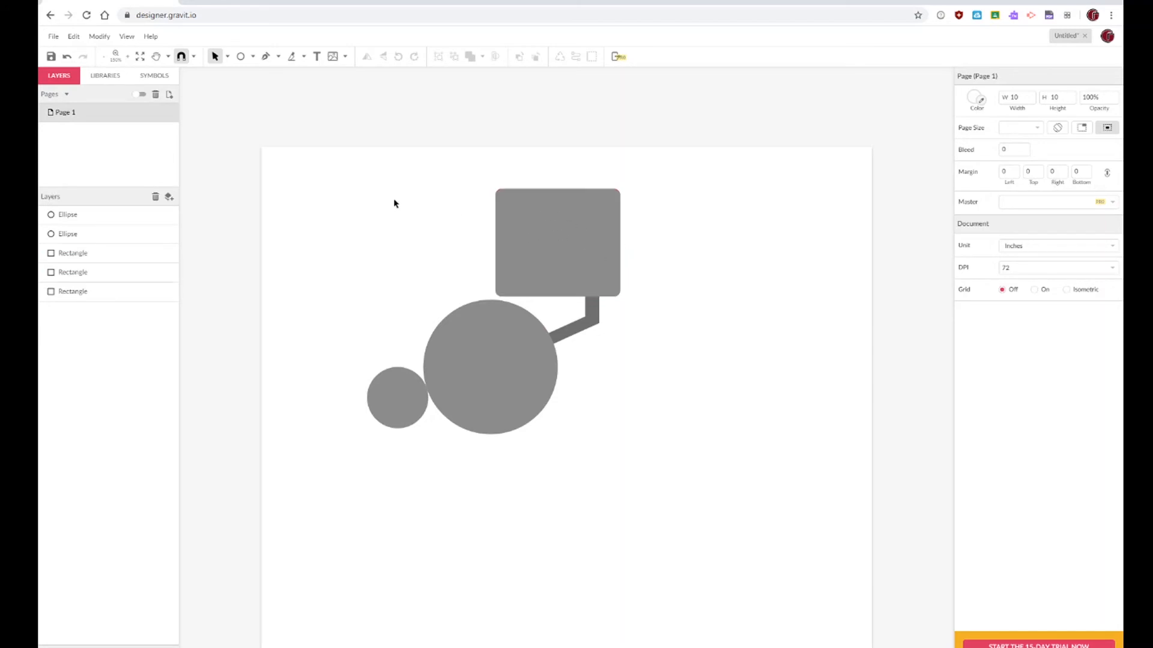
# Step: Draw a thin horizontal rectangle about 1.78 × 0.19 in near the top of the large gray rectangle and fill it with red #F00404
pyautogui.click(240, 60)
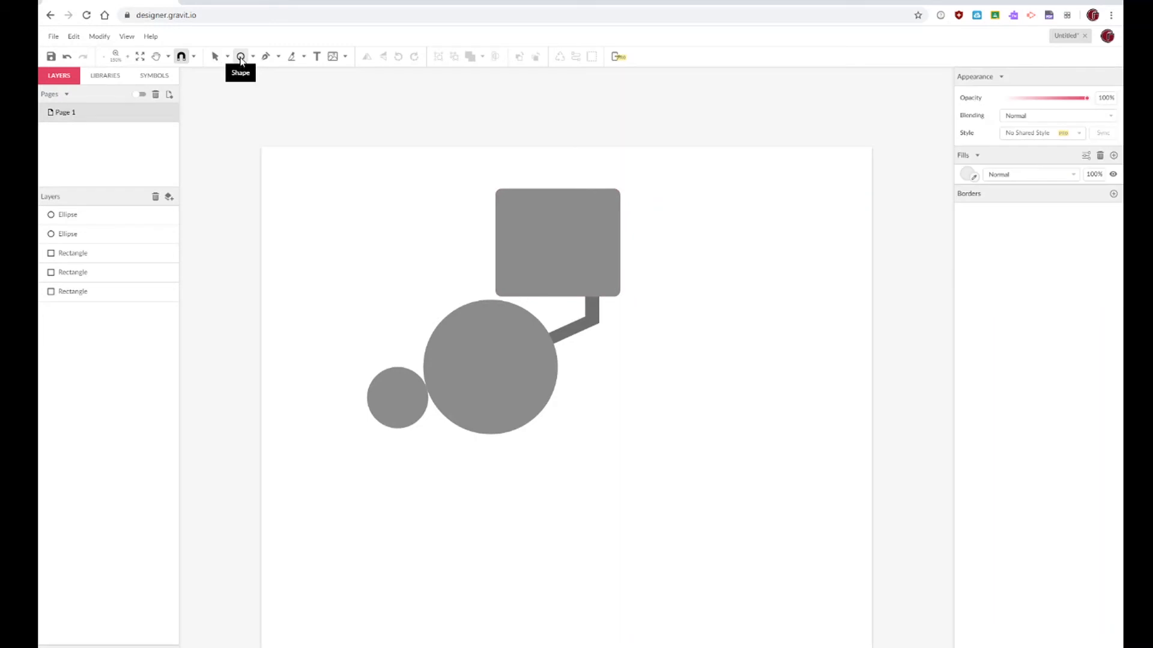
pyautogui.click(253, 57)
pyautogui.click(265, 89)
pyautogui.moveTo(504, 208); pyautogui.dragTo(612, 219)
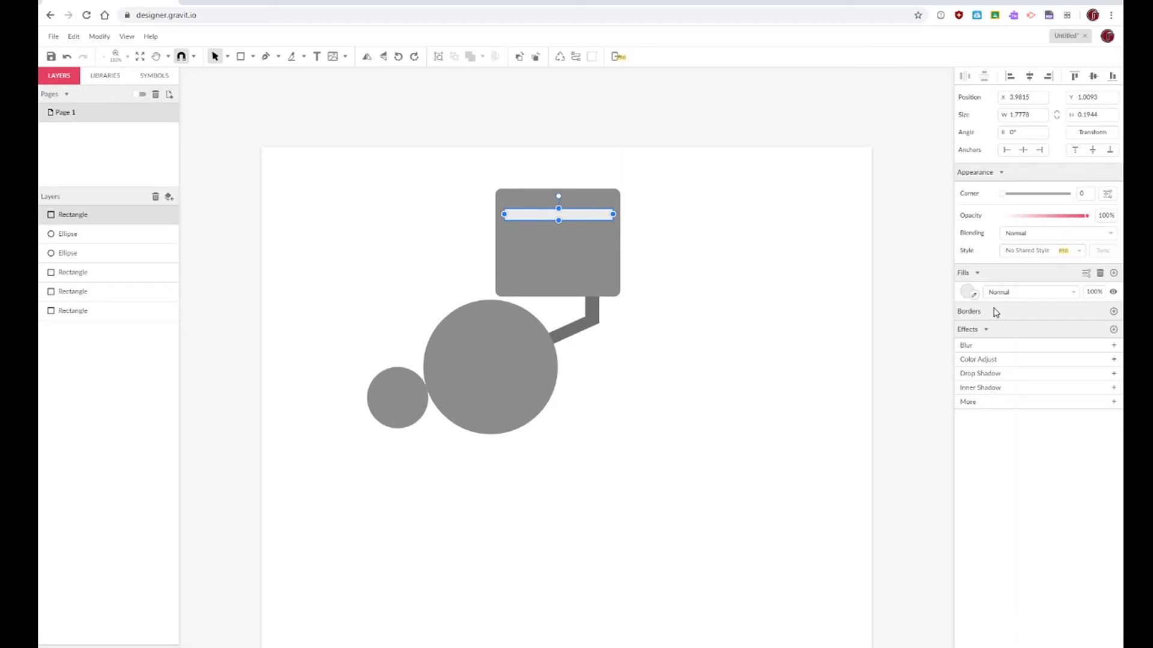
pyautogui.click(967, 294)
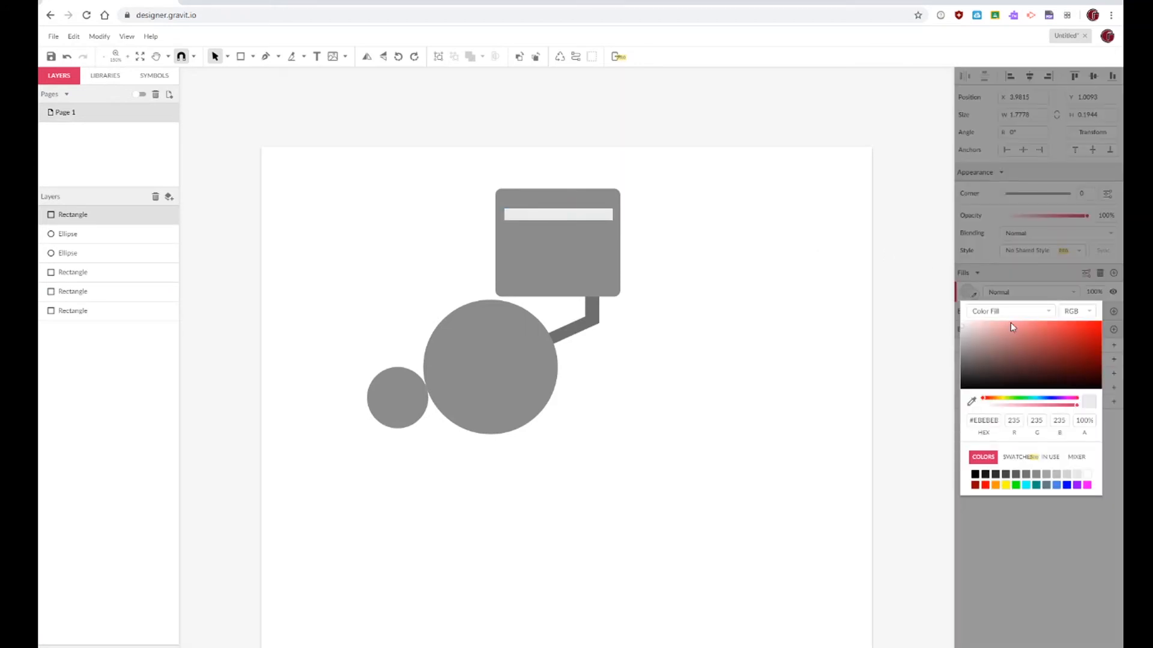
pyautogui.moveTo(1039, 340); pyautogui.dragTo(1100, 325)
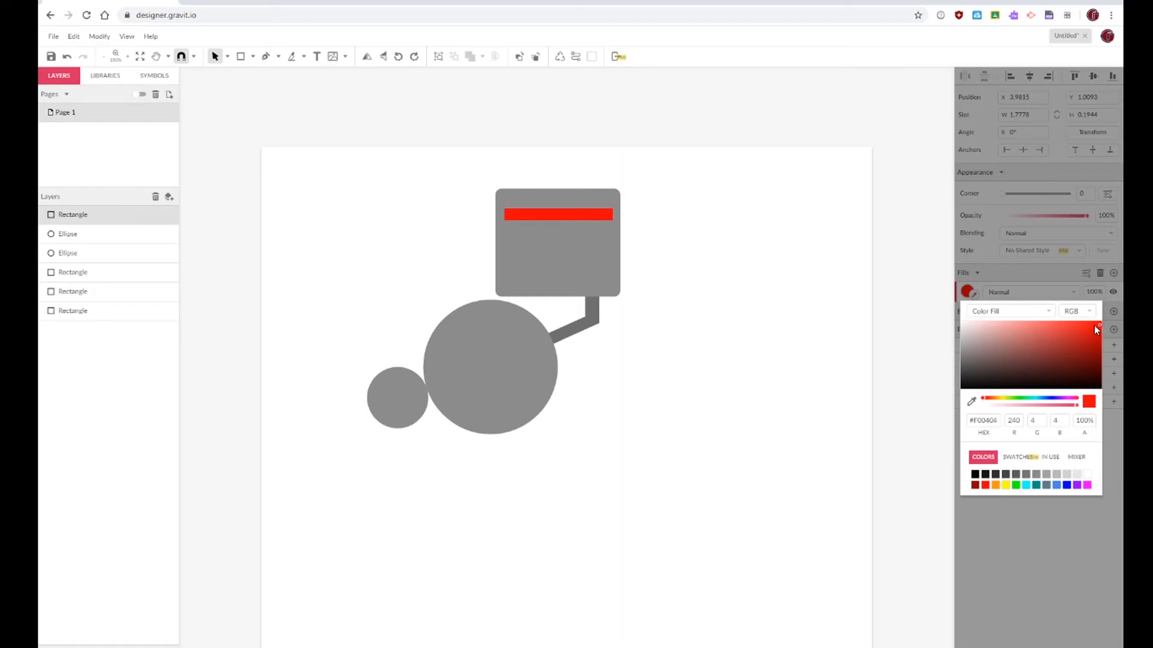
# Step: Change the thin rectangle's fill to a linear gradient with black at both ends and red in the middle
pyautogui.click(1044, 313)
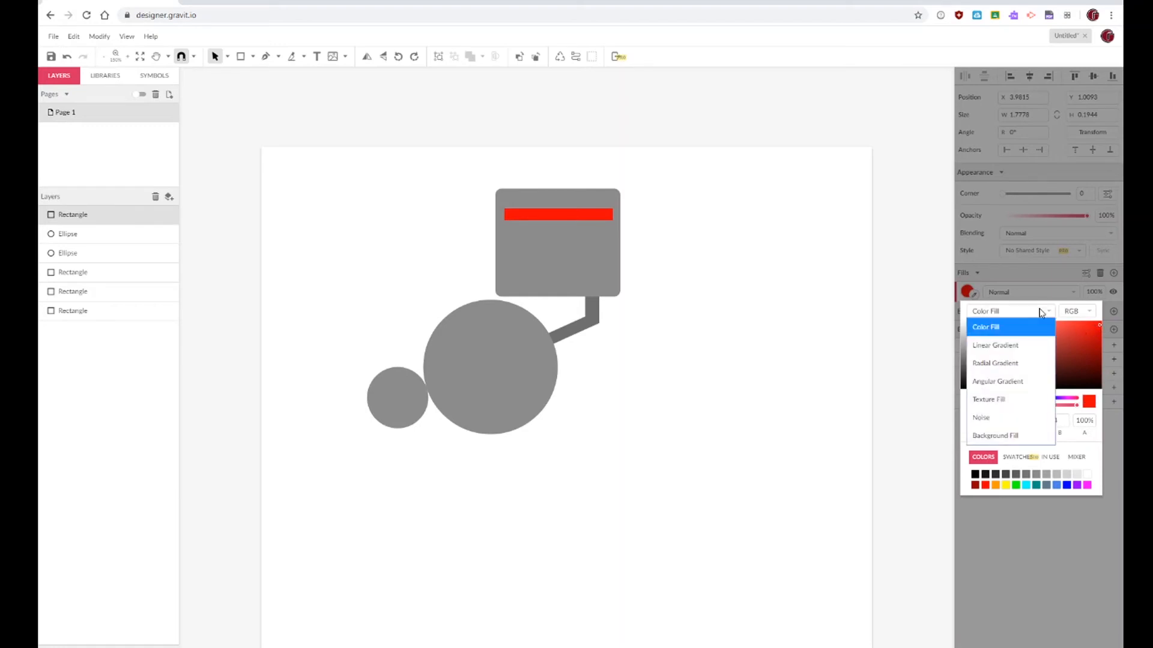
pyautogui.click(999, 347)
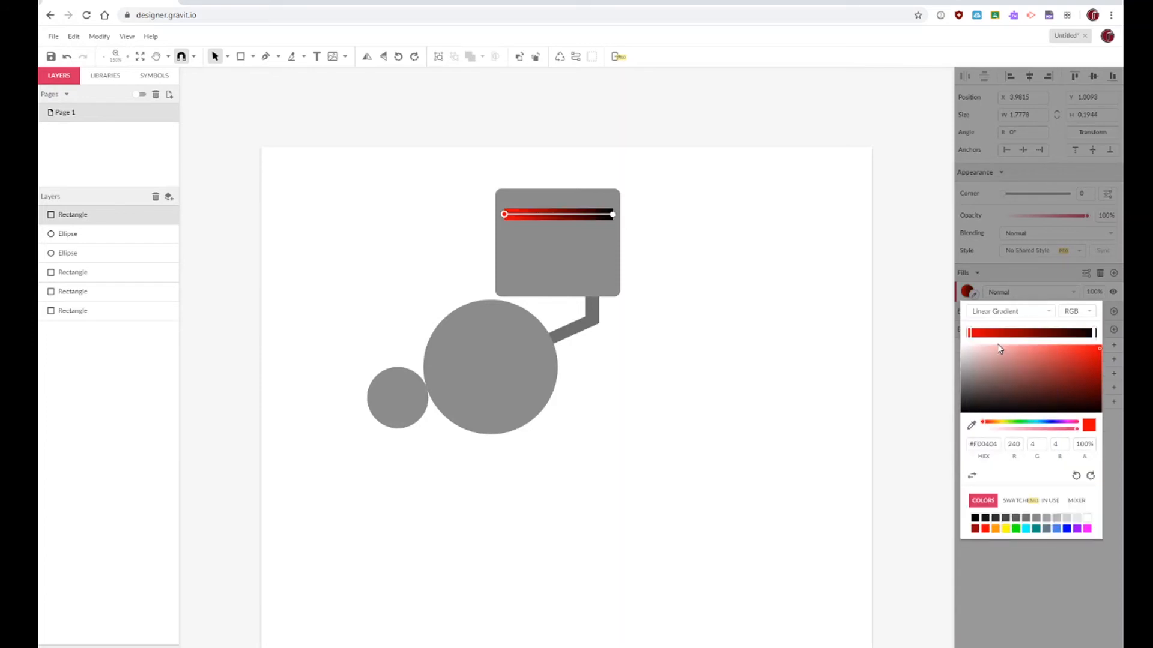
pyautogui.click(1087, 334)
pyautogui.moveTo(1087, 334); pyautogui.dragTo(1041, 337)
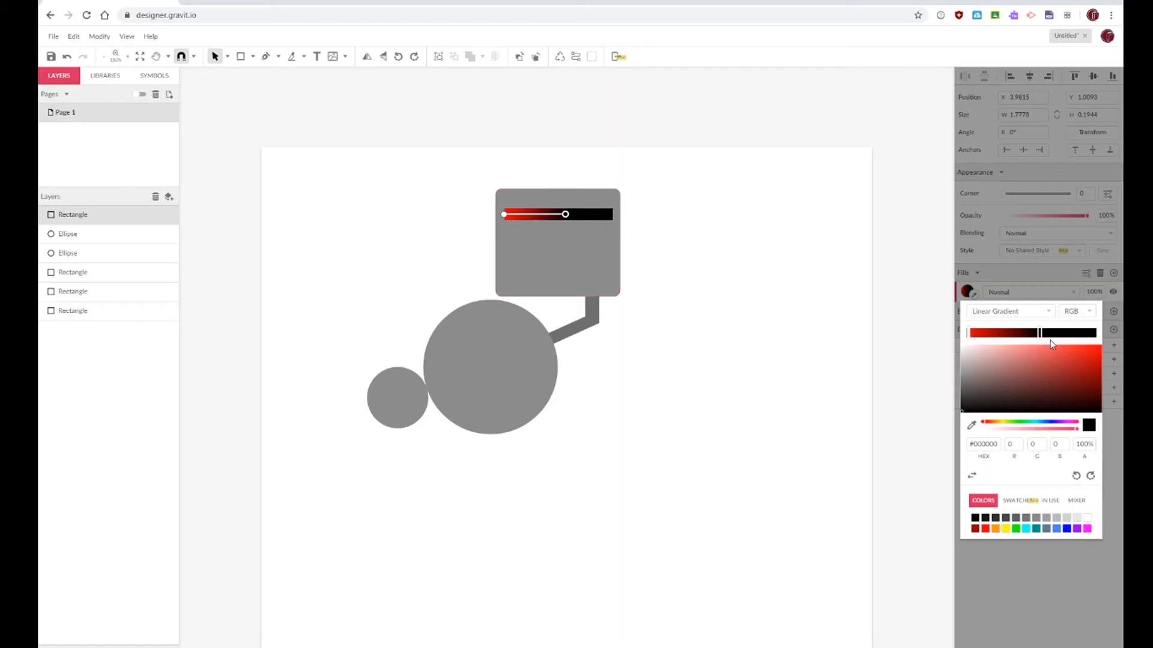
pyautogui.click(1088, 335)
pyautogui.moveTo(1039, 334); pyautogui.dragTo(998, 337)
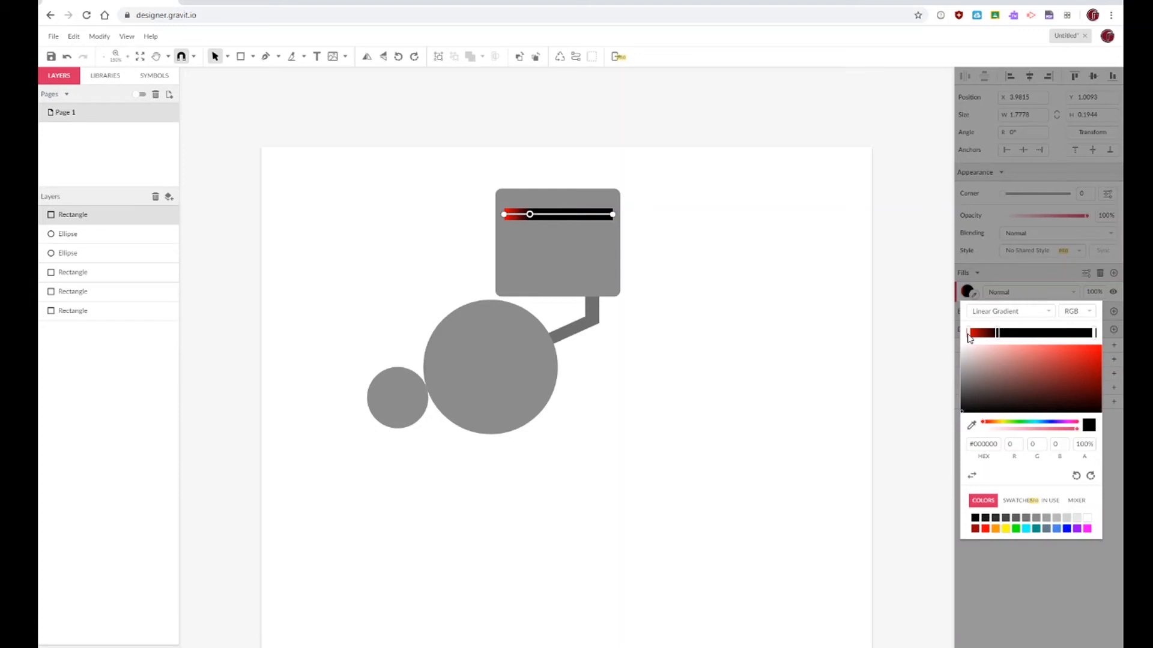
pyautogui.moveTo(969, 337); pyautogui.dragTo(1033, 338)
pyautogui.click(1034, 335)
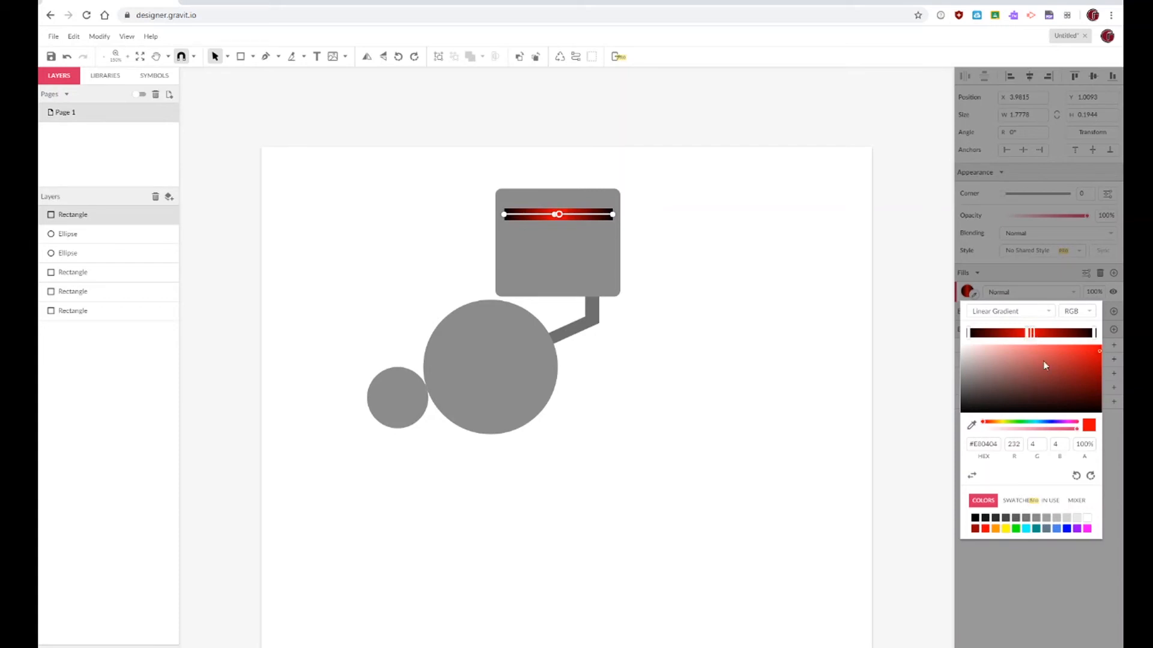
# Step: Try an extra stop right of the gradient's middle, recolor it blue, and remove it again
pyautogui.click(1032, 337)
pyautogui.moveTo(1032, 336); pyautogui.dragTo(1049, 337)
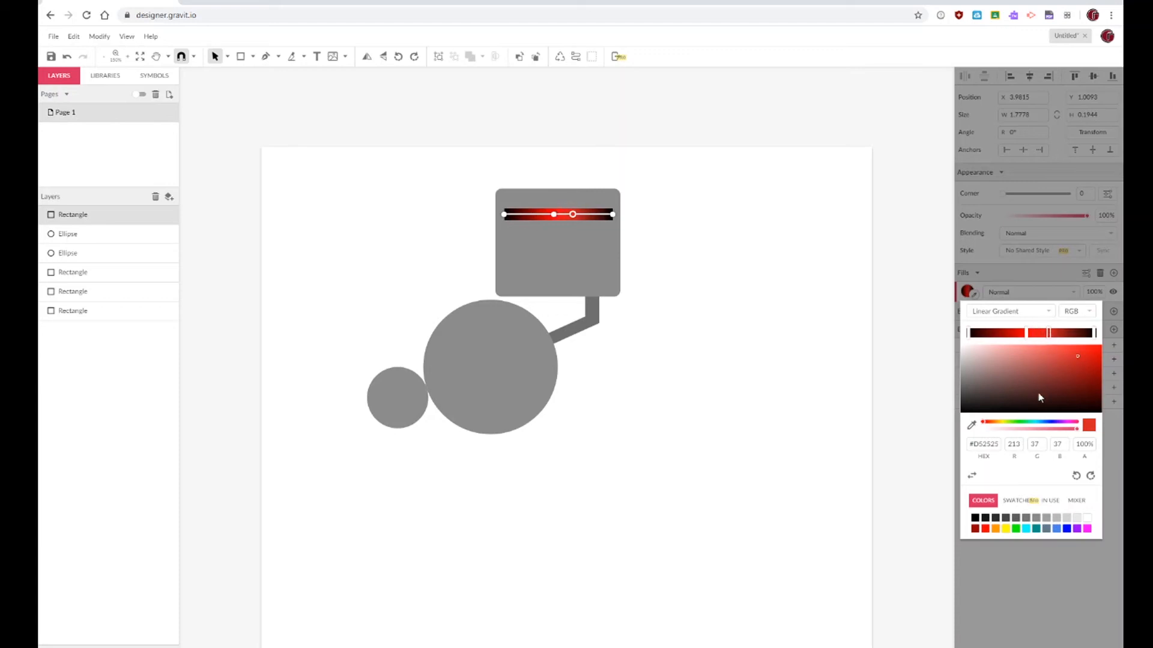
pyautogui.click(1037, 423)
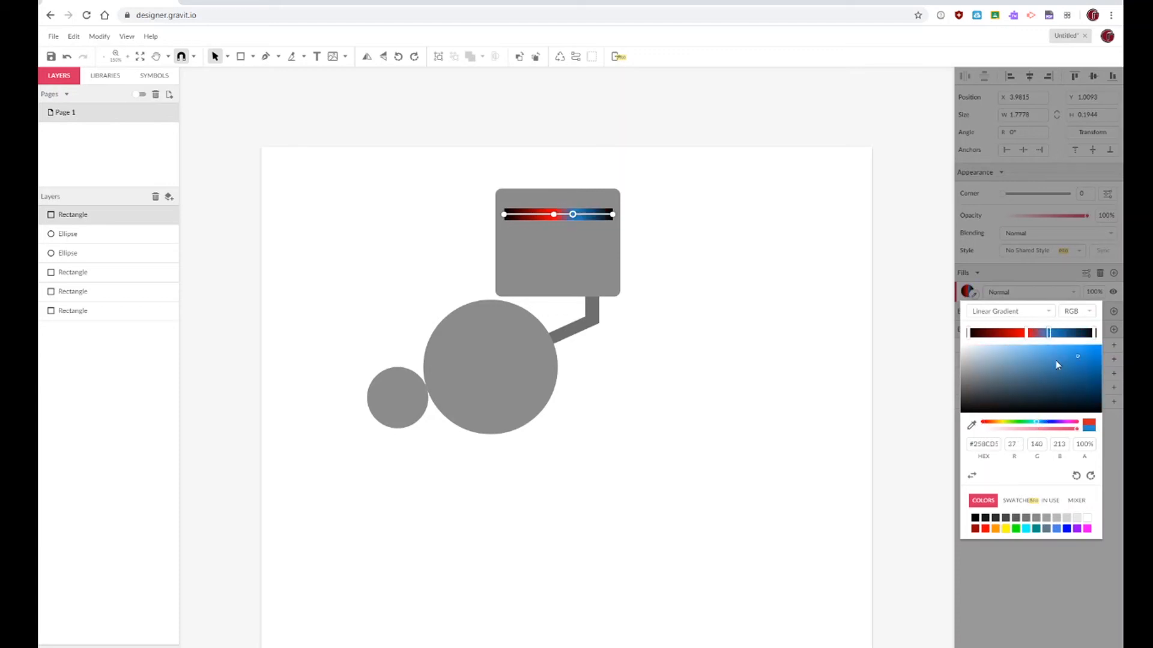
pyautogui.moveTo(1050, 335); pyautogui.dragTo(1055, 349)
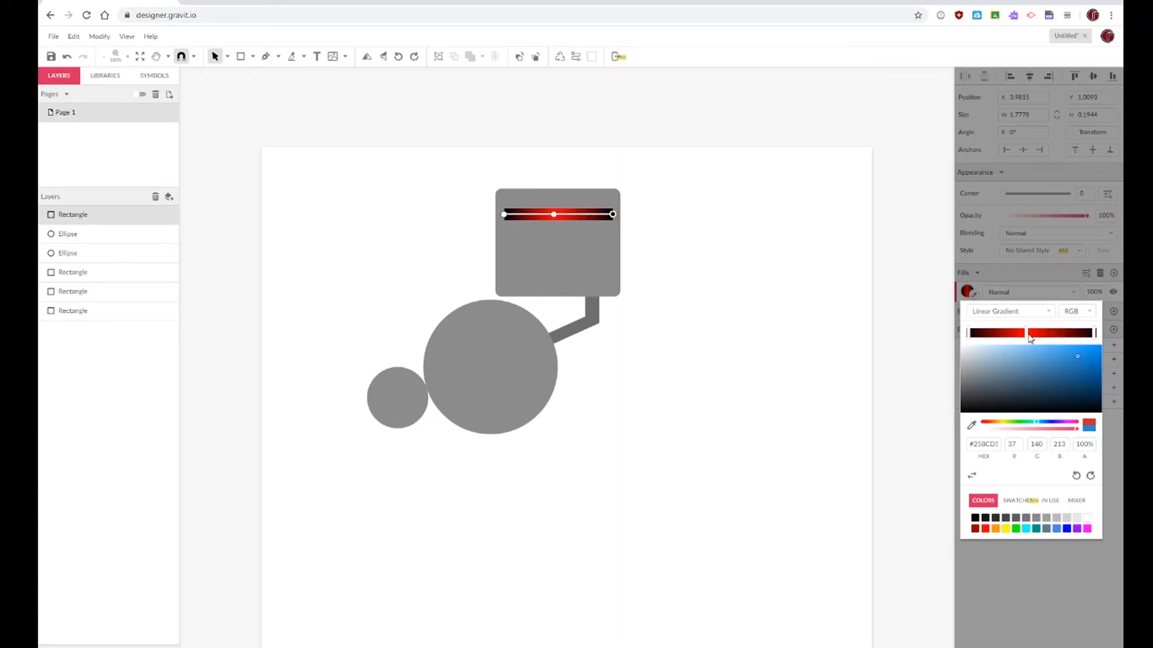
# Step: Add a second red stop, #F70000, just right of the gradient's middle stop to widen the red band
pyautogui.click(1032, 336)
pyautogui.click(1043, 340)
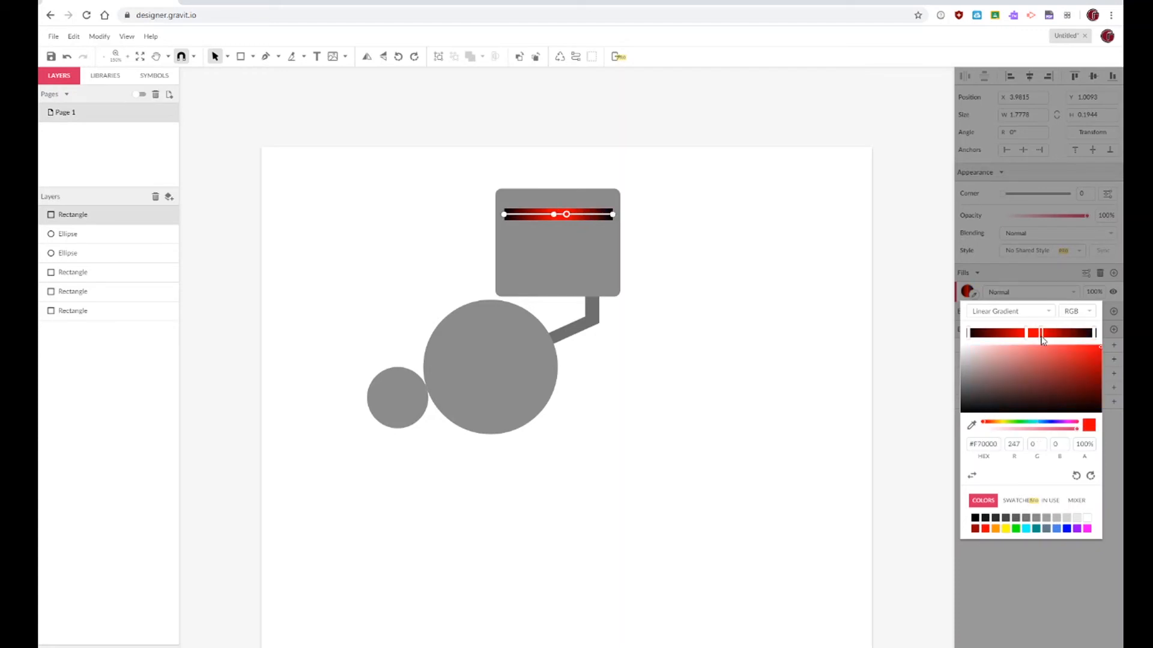
pyautogui.moveTo(1042, 340)
pyautogui.mouseDown()
pyautogui.moveTo(1043, 352)
pyautogui.moveTo(1025, 336)
pyautogui.moveTo(1036, 339)
pyautogui.mouseUp()
pyautogui.click(1033, 283)
pyautogui.click(842, 301)
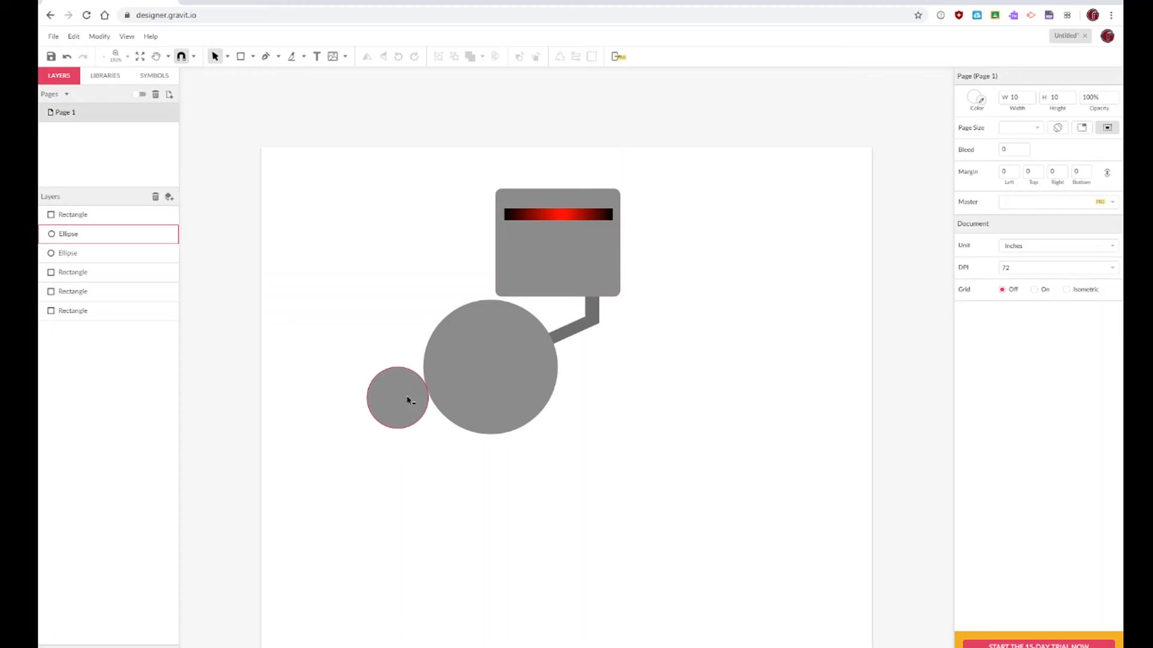
# Step: Move the small circle over the large circle's lower-left edge, at about X 2.09, Y 3.87 in, and fill it with black #000000
pyautogui.moveTo(407, 400); pyautogui.dragTo(421, 399)
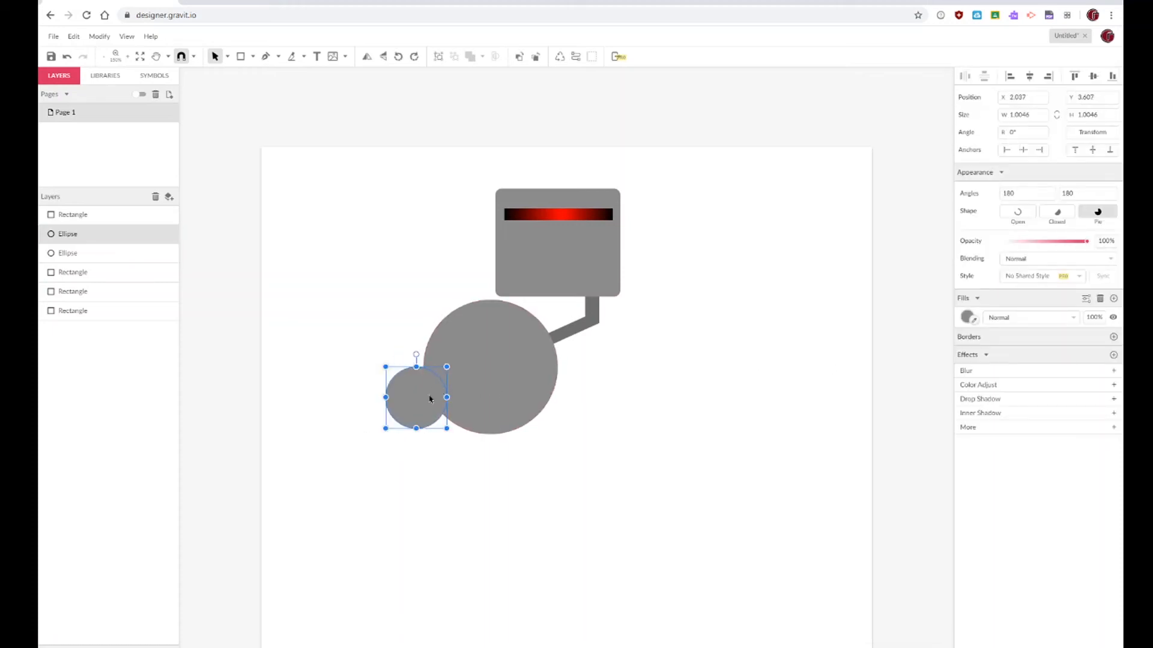
pyautogui.moveTo(424, 405); pyautogui.dragTo(425, 419)
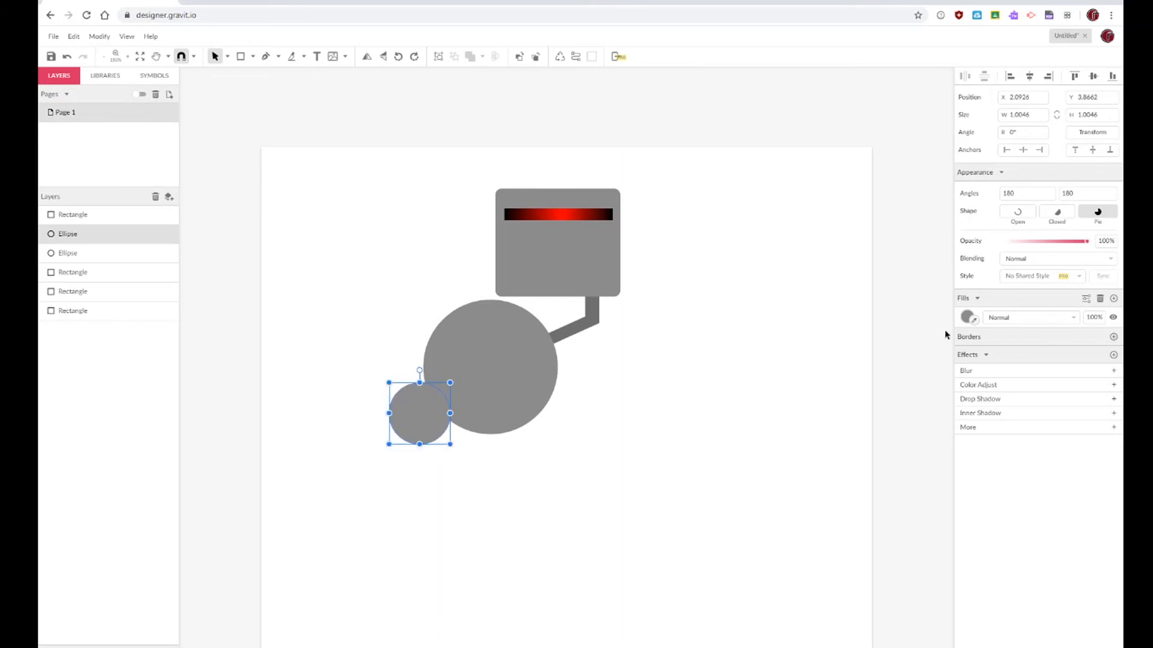
pyautogui.click(966, 318)
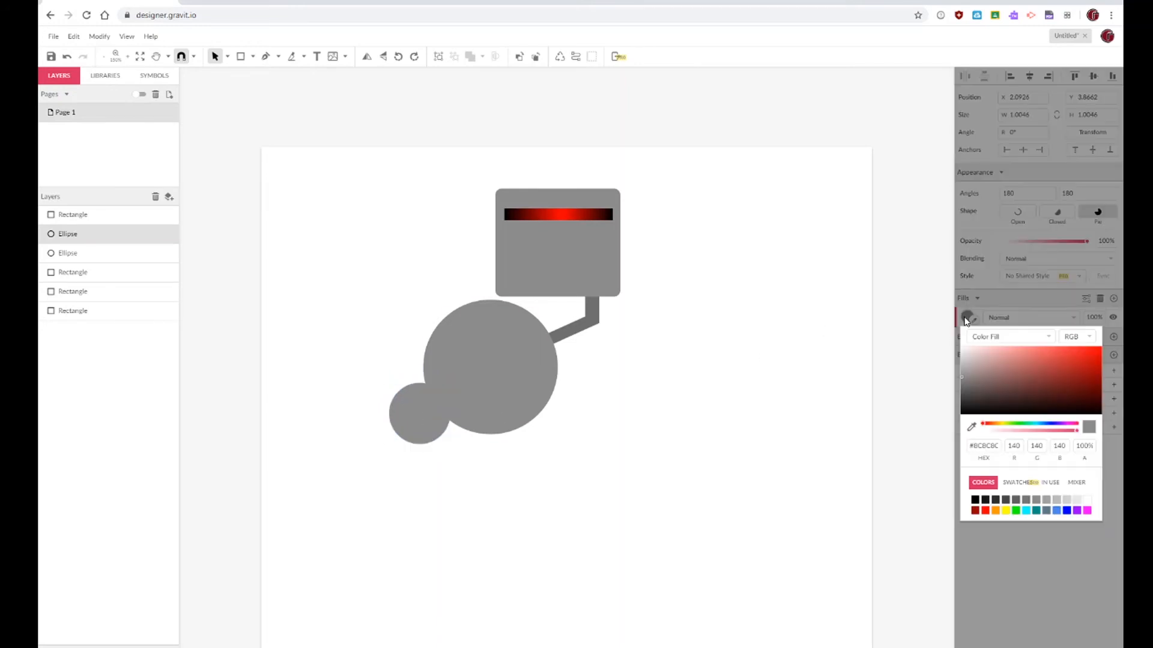
pyautogui.moveTo(978, 387); pyautogui.dragTo(959, 418)
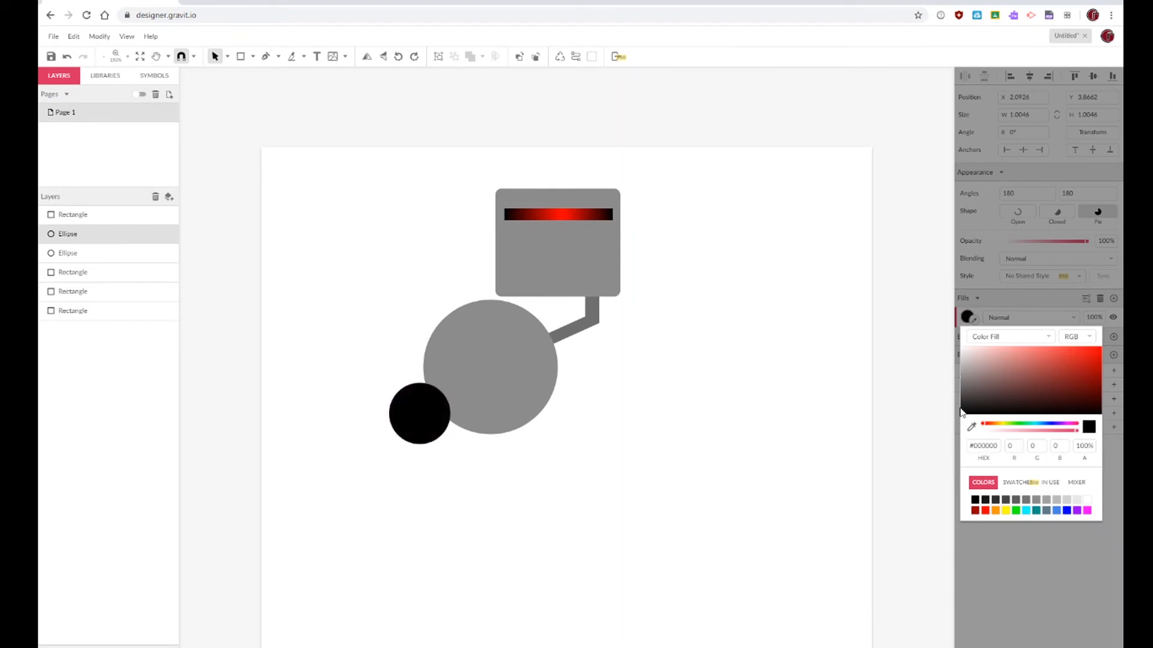
pyautogui.click(879, 377)
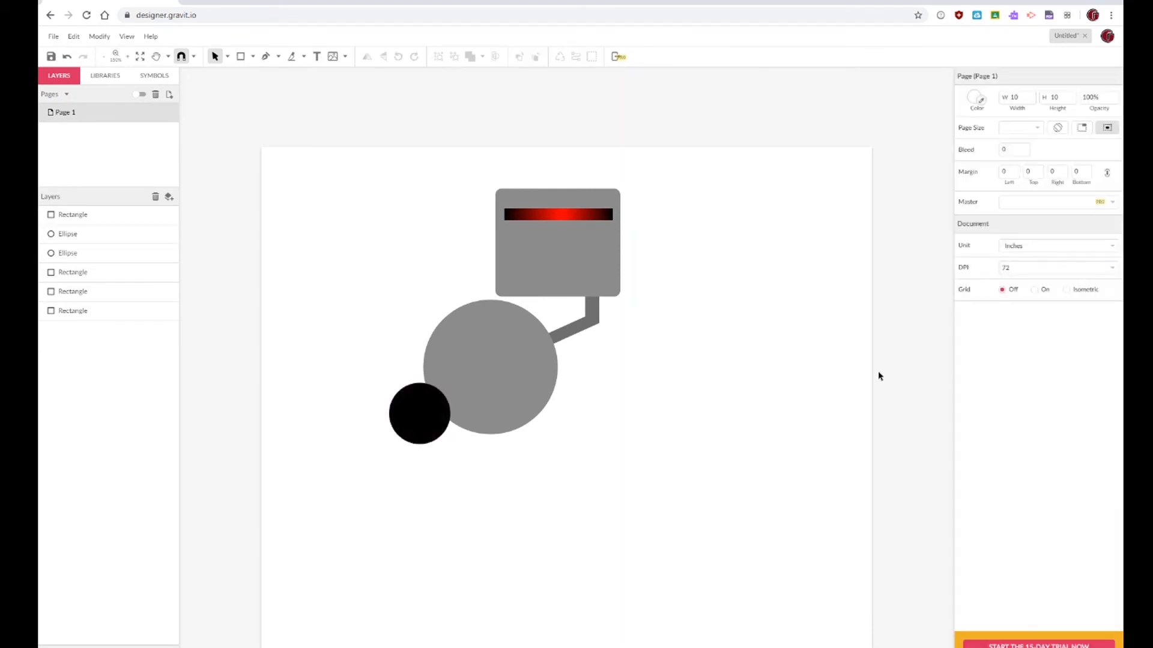
# Step: Duplicate the small black circle in place and fill the copy with dark gray #464646
pyautogui.press('alt')
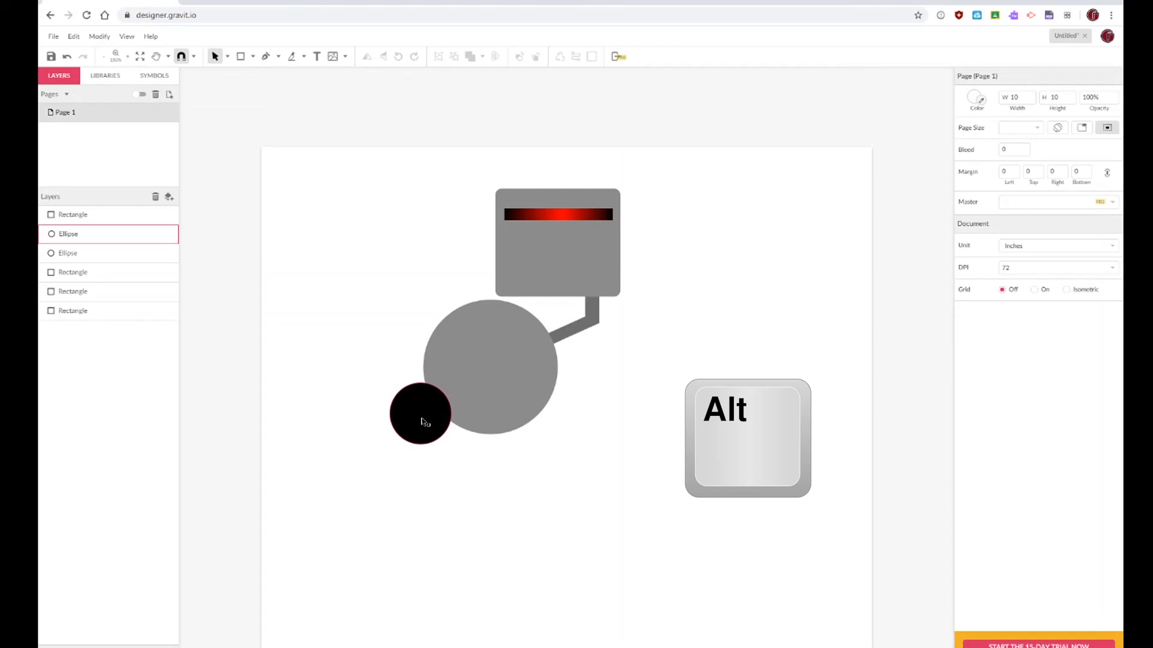
pyautogui.moveTo(424, 422)
pyautogui.mouseDown()
pyautogui.moveTo(438, 422)
pyautogui.moveTo(423, 422)
pyautogui.mouseUp()
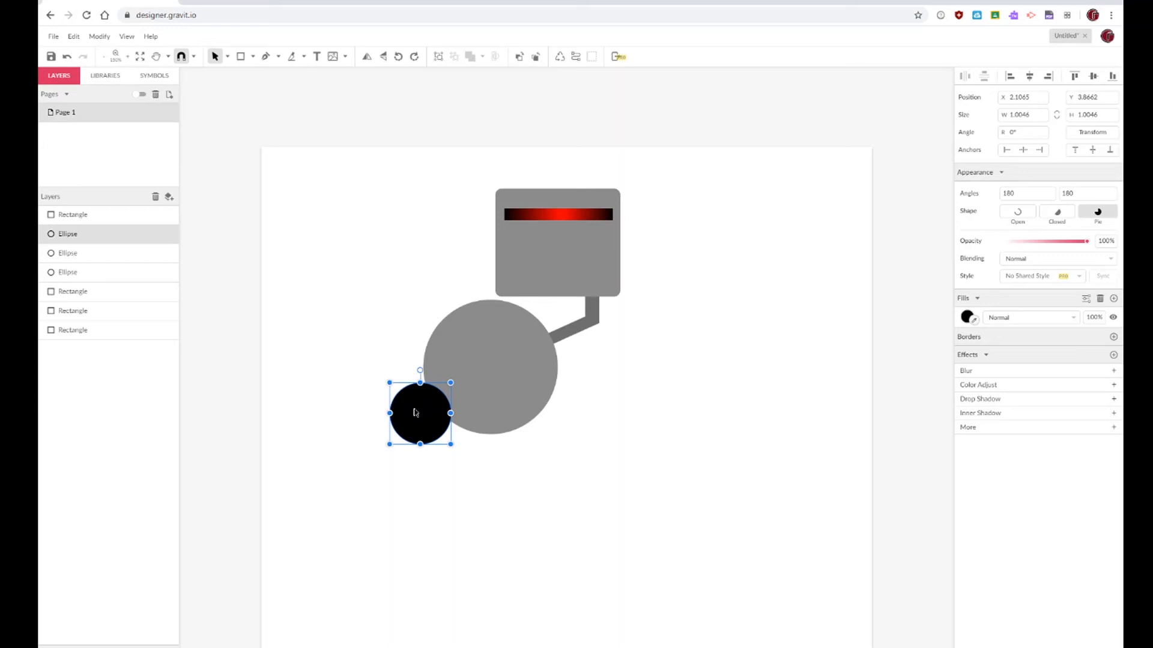
pyautogui.click(966, 317)
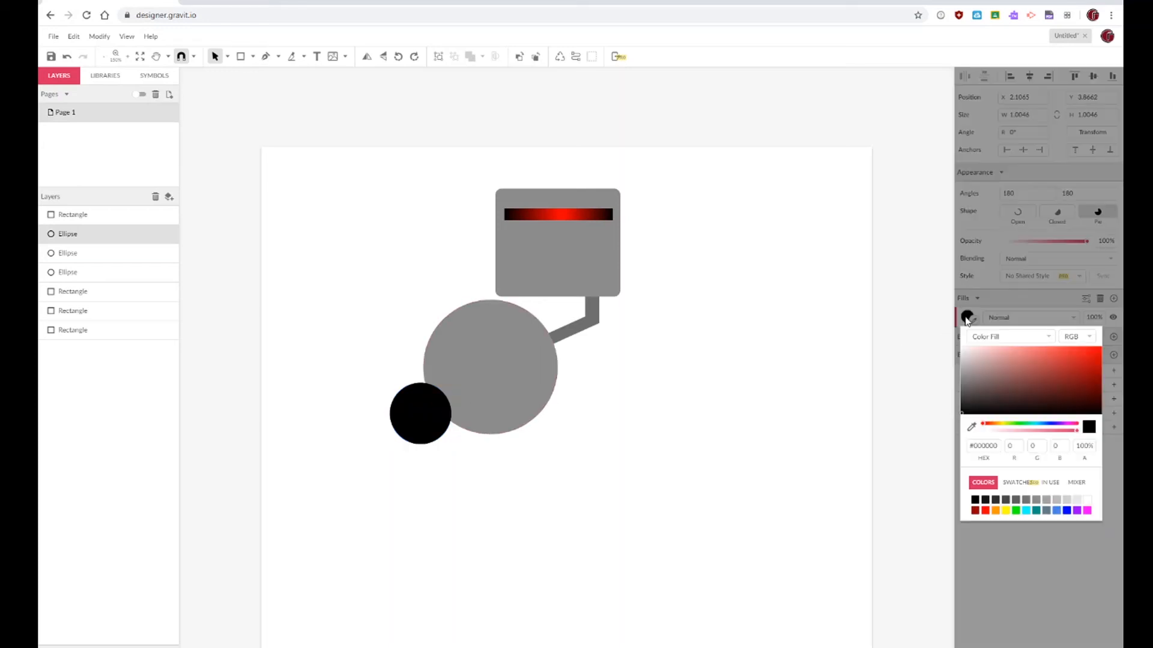
pyautogui.moveTo(967, 381); pyautogui.dragTo(961, 396)
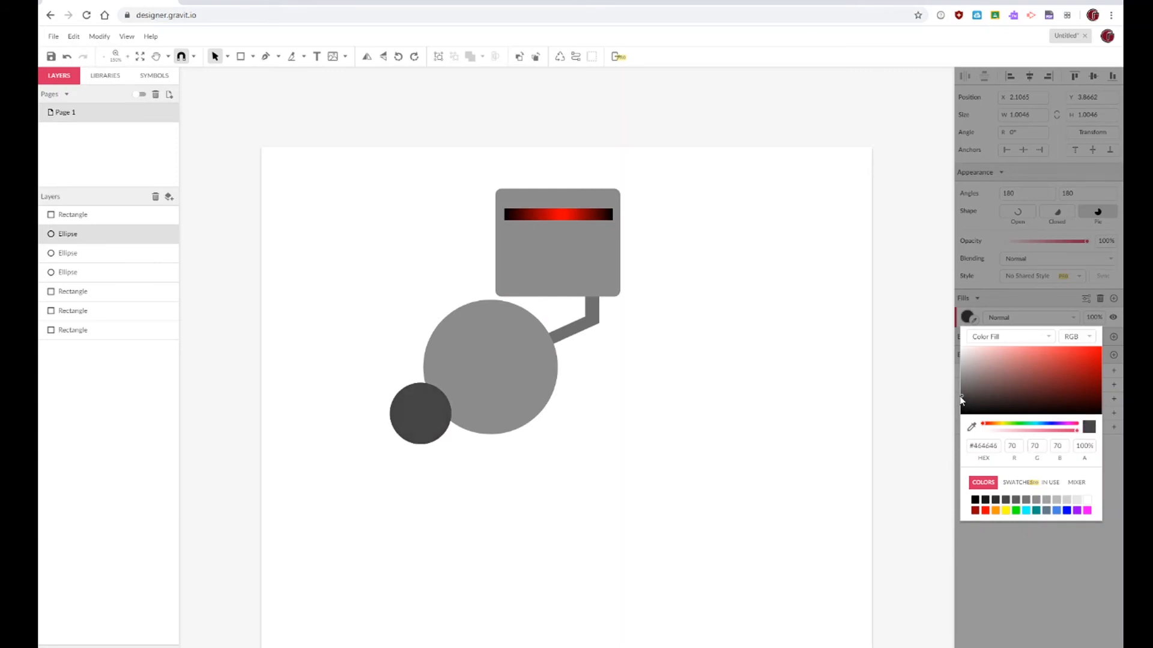
pyautogui.click(422, 417)
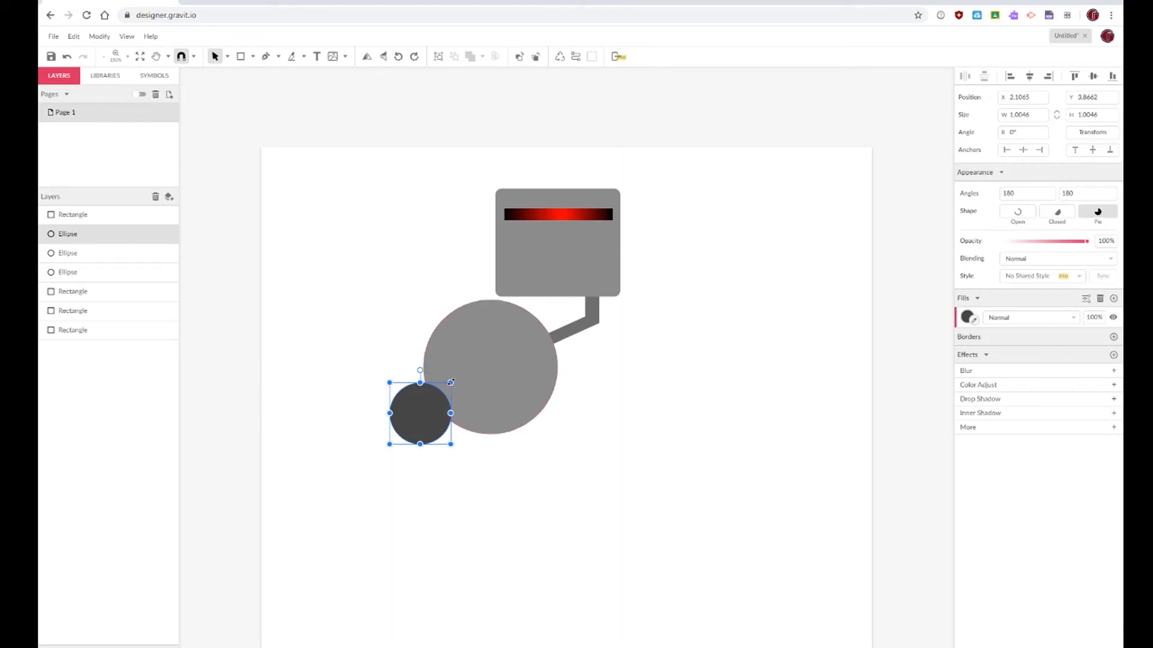
# Step: Shrink the dark gray circle about its center to about 0.5 in in diameter
pyautogui.moveTo(451, 383); pyautogui.dragTo(433, 400)
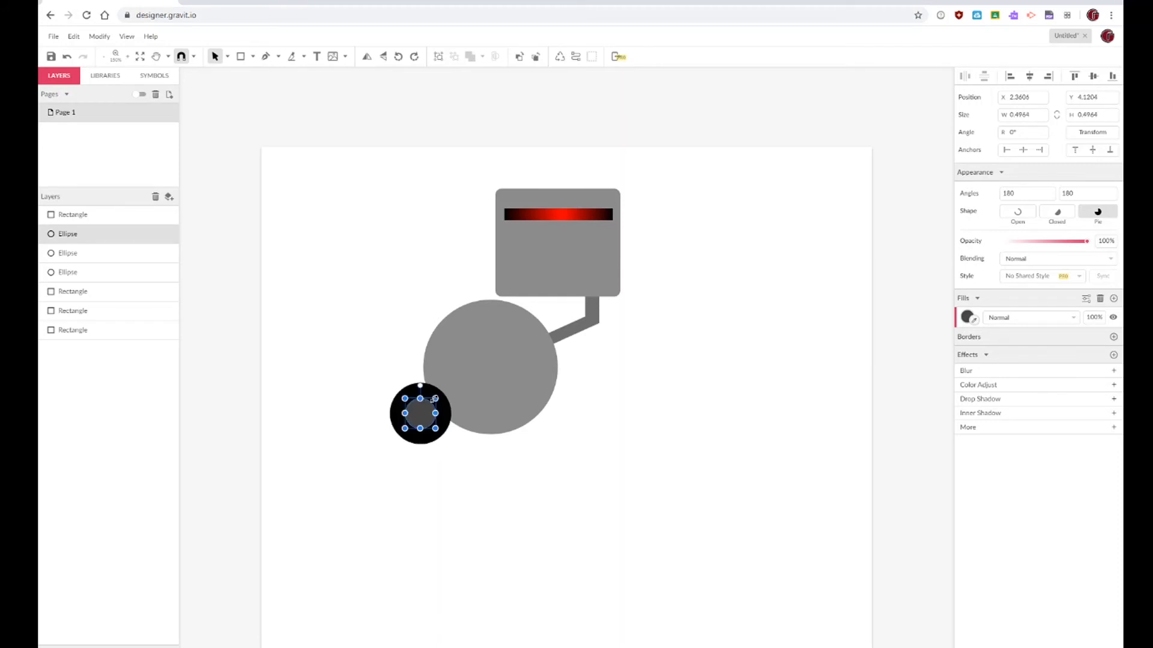
pyautogui.click(523, 470)
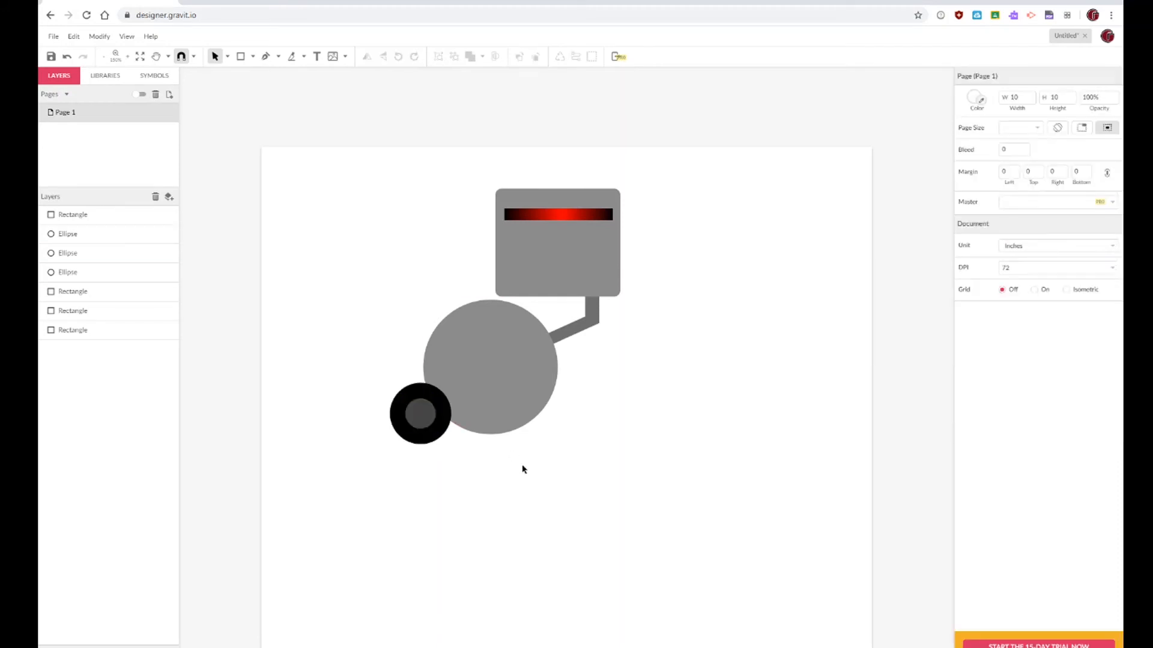
# Step: Duplicate the wheel's black and dark gray circles to the large circle's lower-right edge, at about X 4.30, Y 3.87 in
pyautogui.click(424, 416)
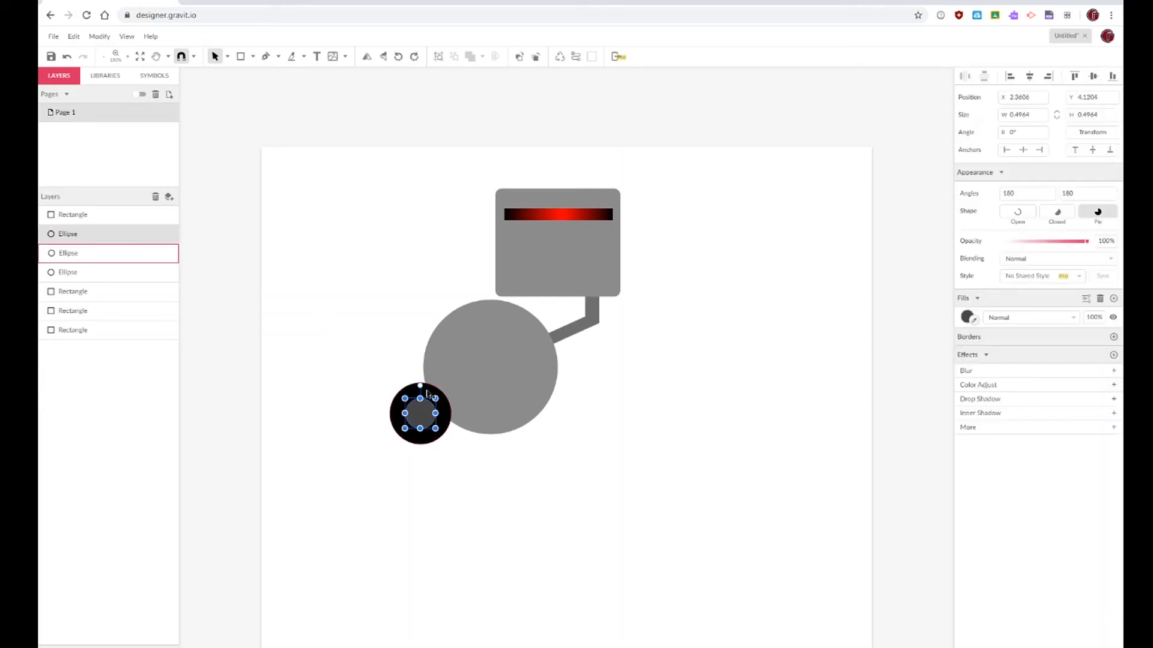
pyautogui.keyDown('shift'); pyautogui.click(427, 394); pyautogui.keyUp('shift')
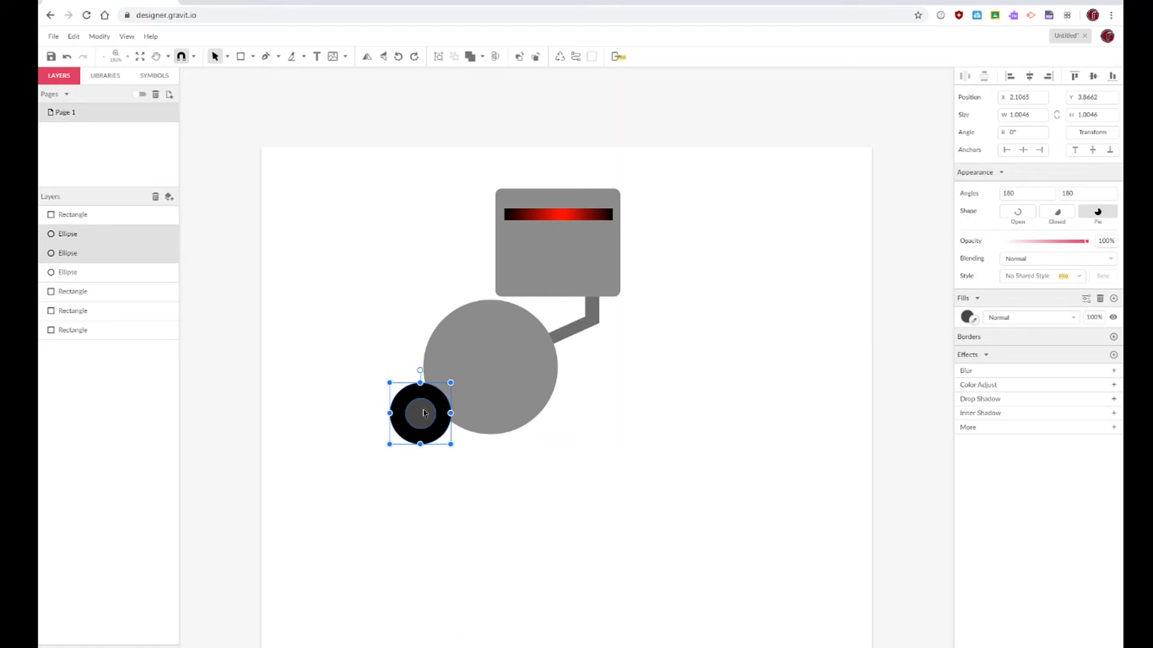
pyautogui.press('alt')
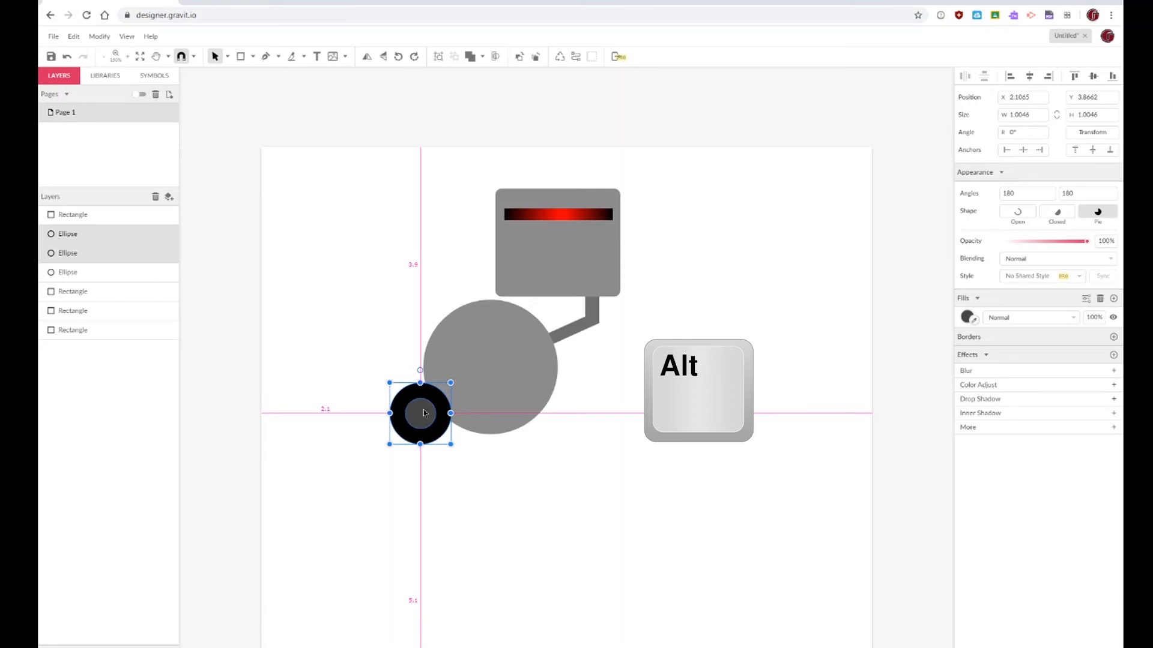
pyautogui.moveTo(424, 413); pyautogui.dragTo(477, 416)
pyautogui.moveTo(504, 416); pyautogui.dragTo(557, 413)
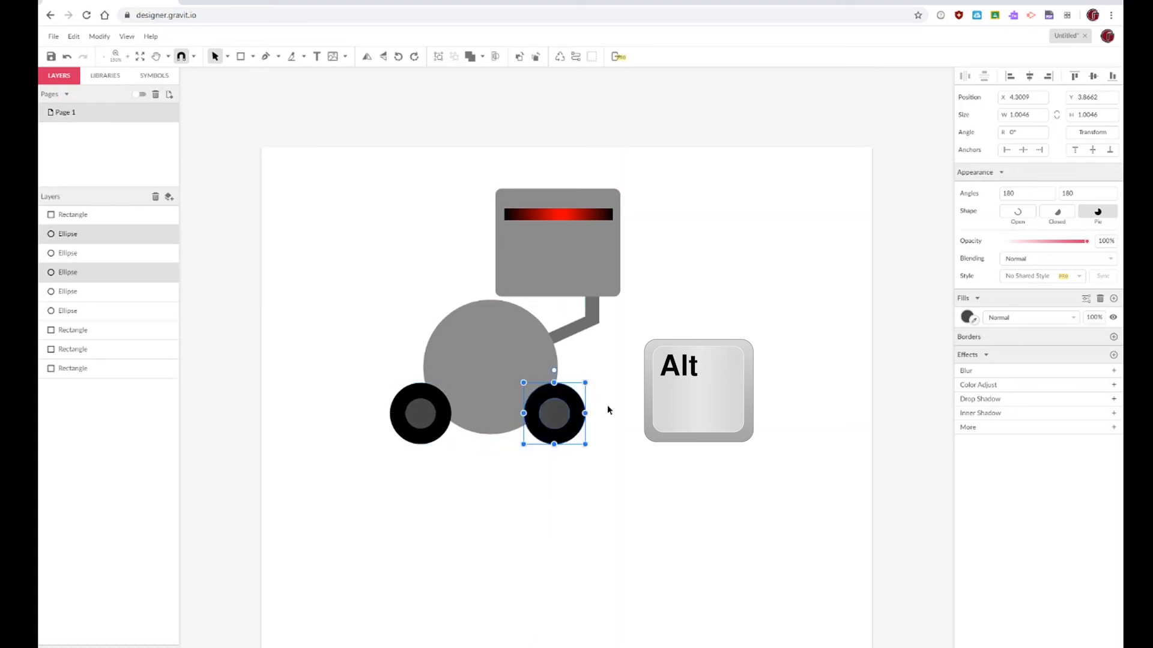
pyautogui.click(620, 406)
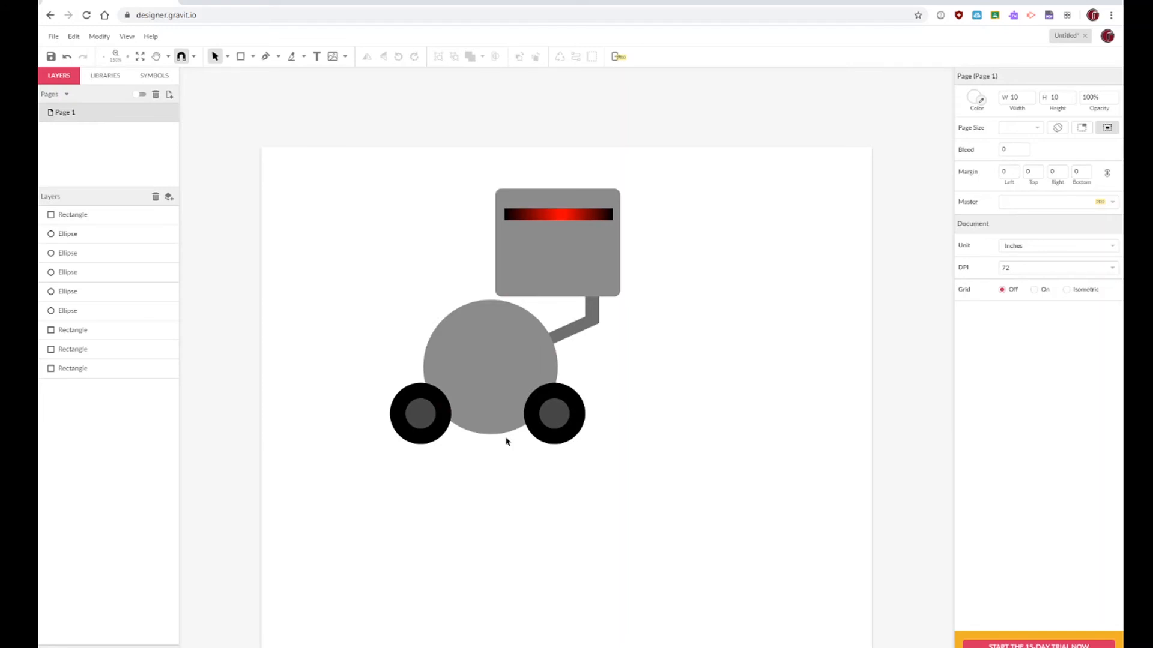
# Step: Duplicate both wheels together slightly up and to the right, at about X 2.23, Y 3.70 in
pyautogui.click(423, 426)
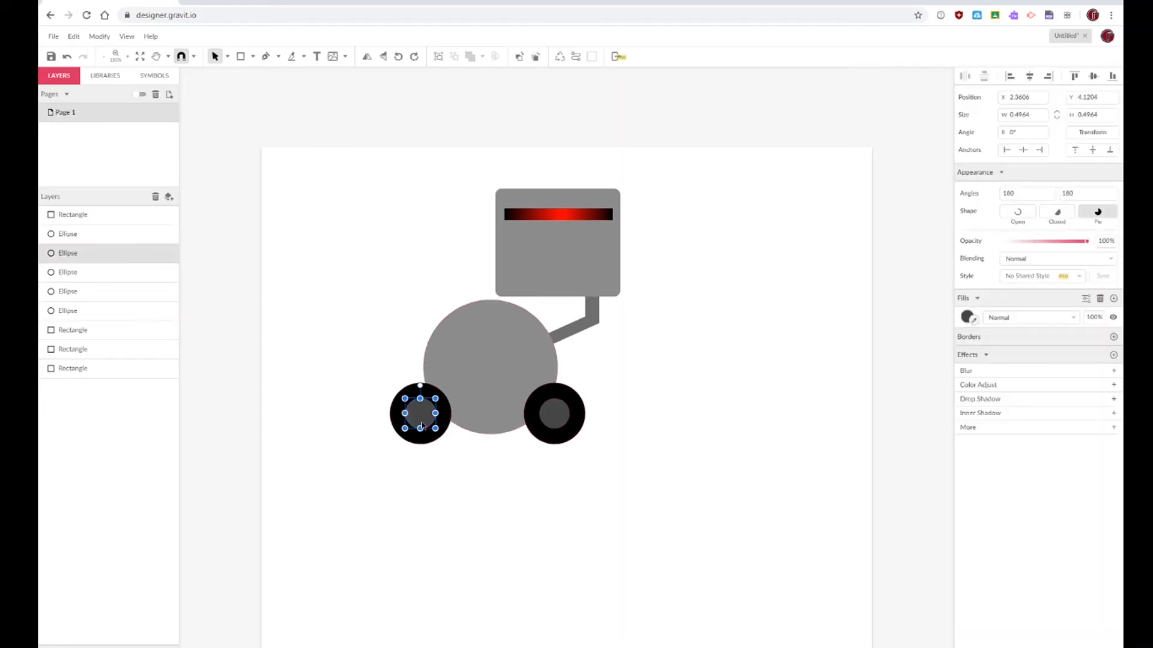
pyautogui.click(430, 442)
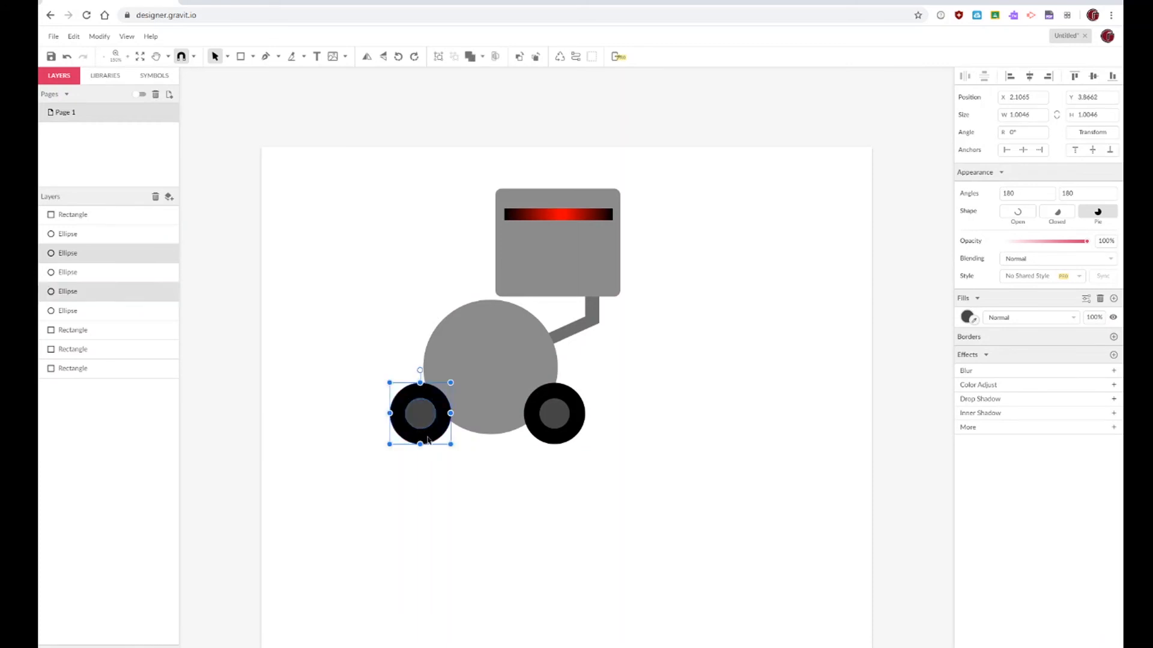
pyautogui.keyDown('shift'); pyautogui.click(562, 419); pyautogui.keyUp('shift')
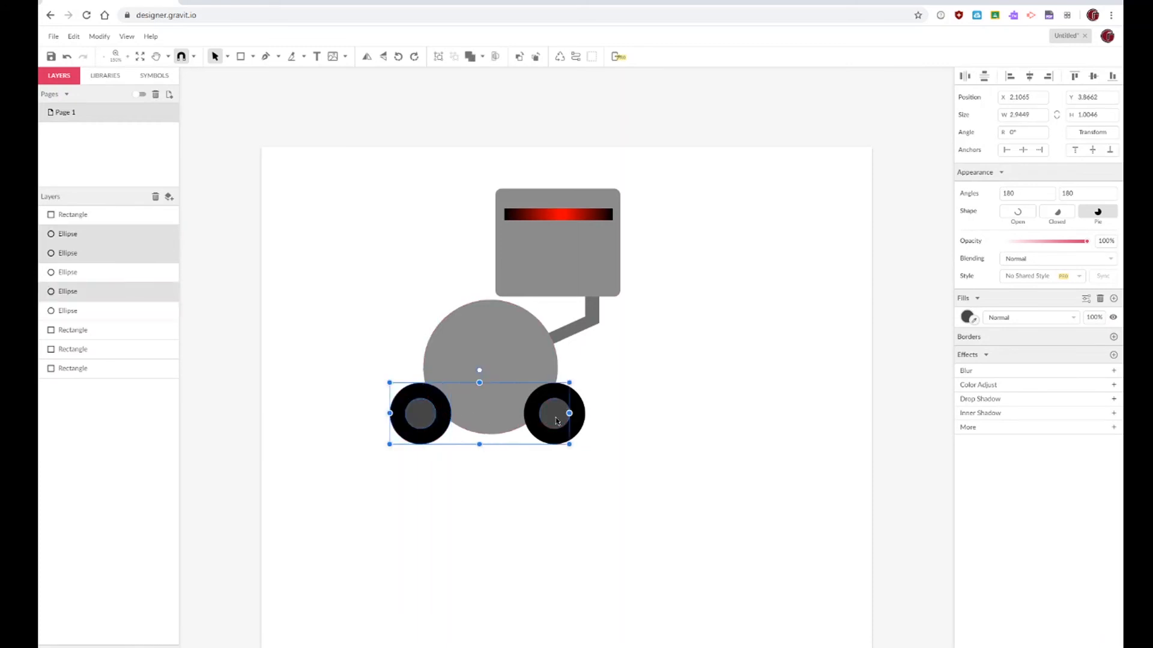
pyautogui.keyDown('shift'); pyautogui.click(581, 423); pyautogui.keyUp('shift')
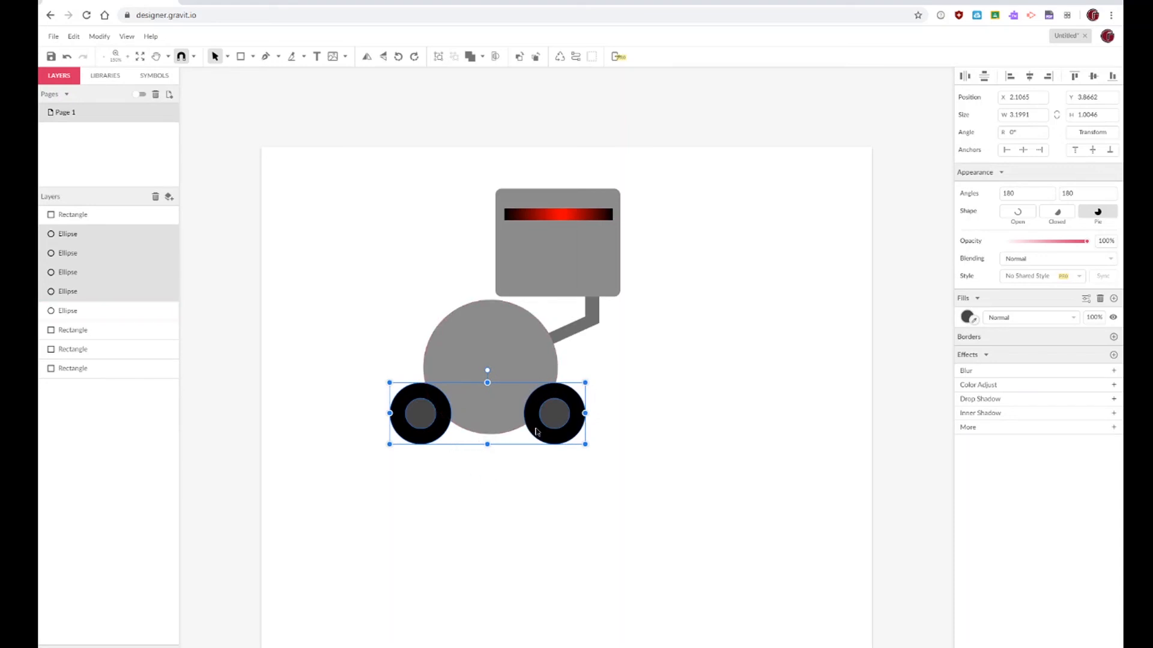
pyautogui.press('alt')
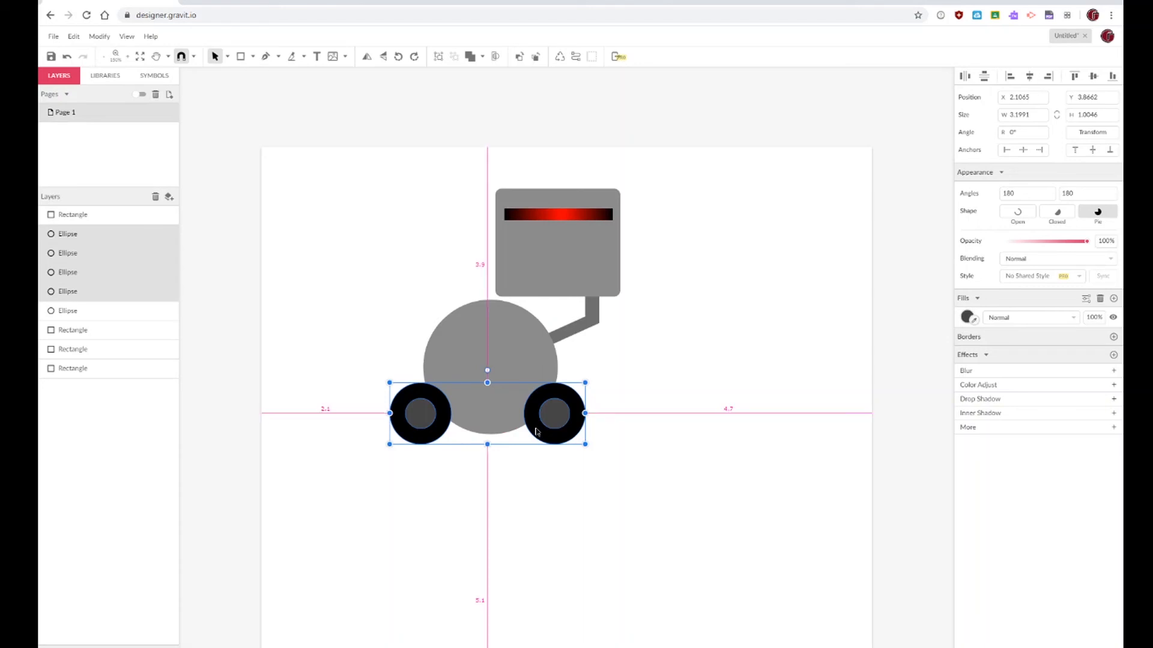
pyautogui.moveTo(539, 430); pyautogui.dragTo(545, 424)
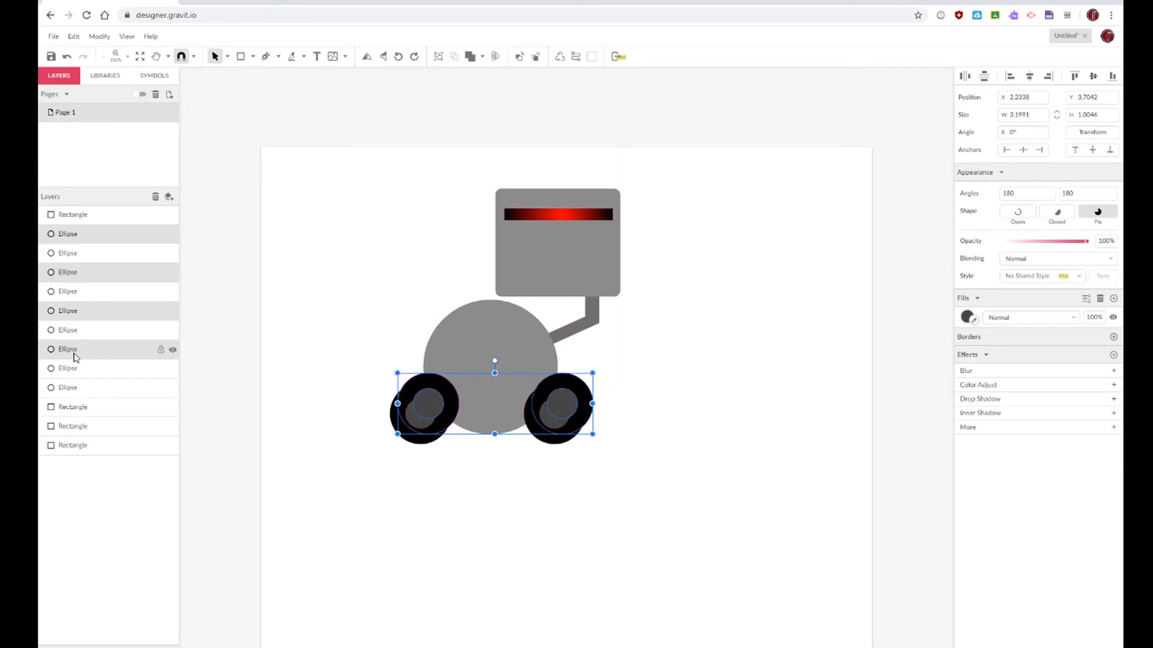
pyautogui.press('Escape')
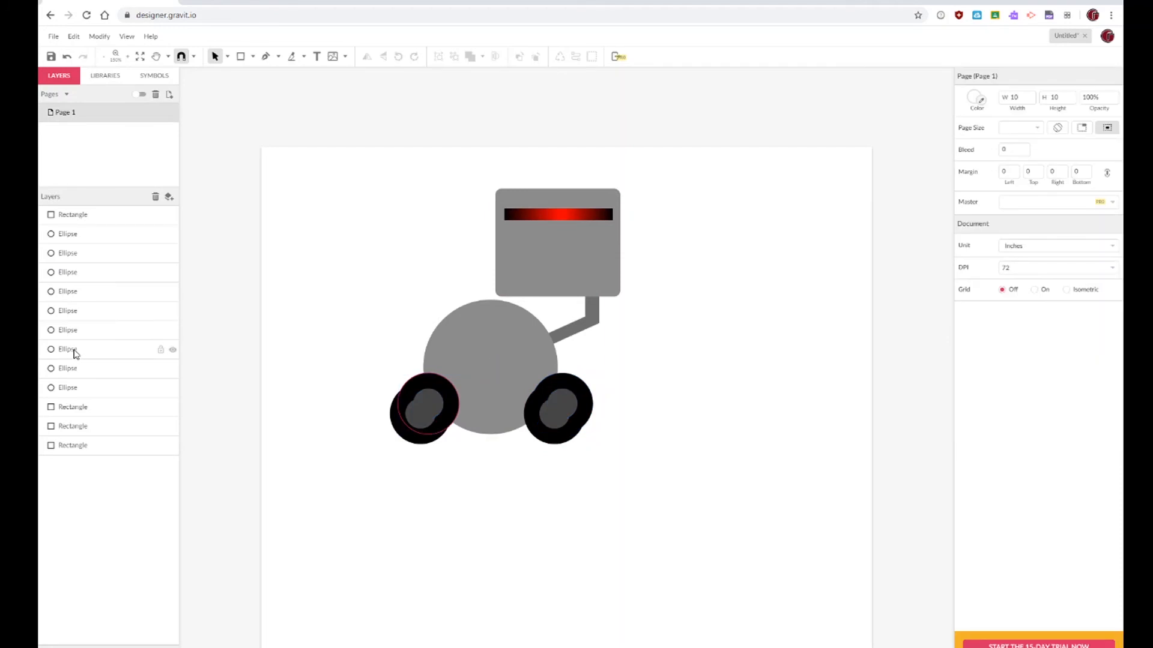
# Step: Send the black circles of both copied wheels behind all other shapes and delete the copies' dark gray centers
pyautogui.moveTo(66, 350); pyautogui.dragTo(72, 462)
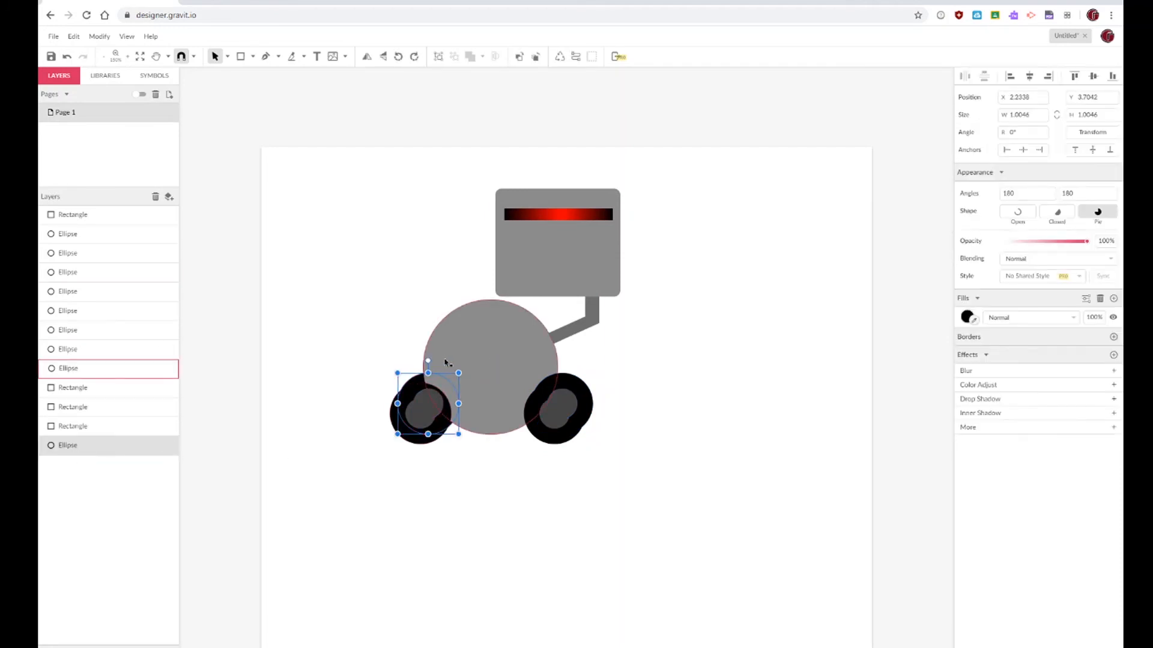
pyautogui.click(427, 410)
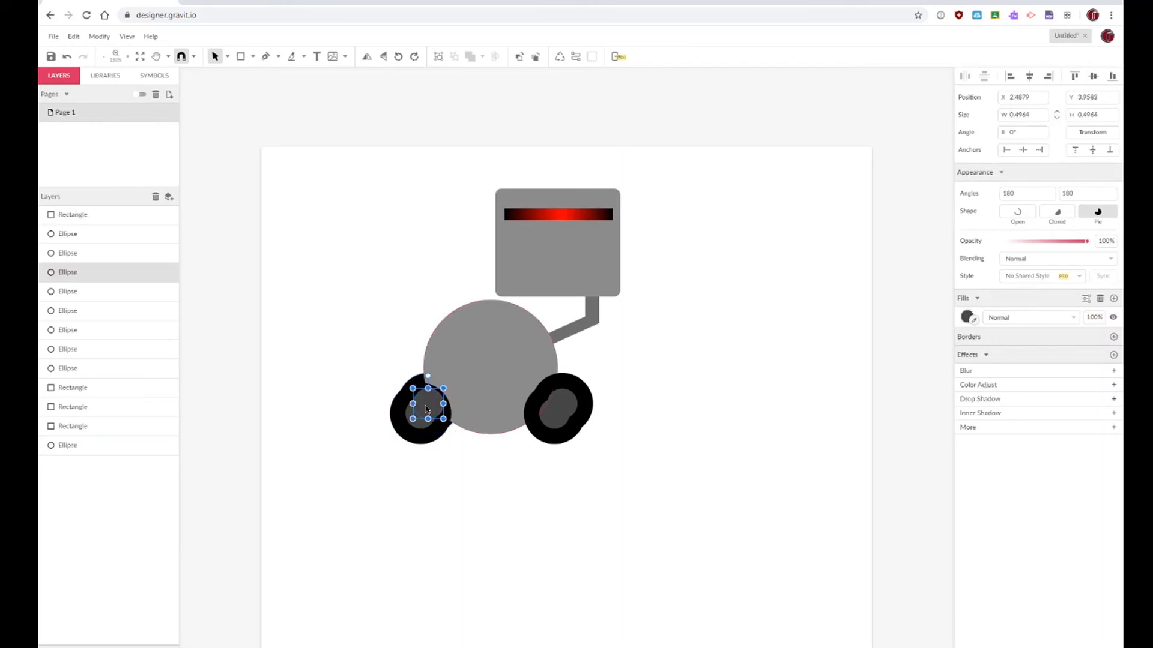
pyautogui.press('Delete')
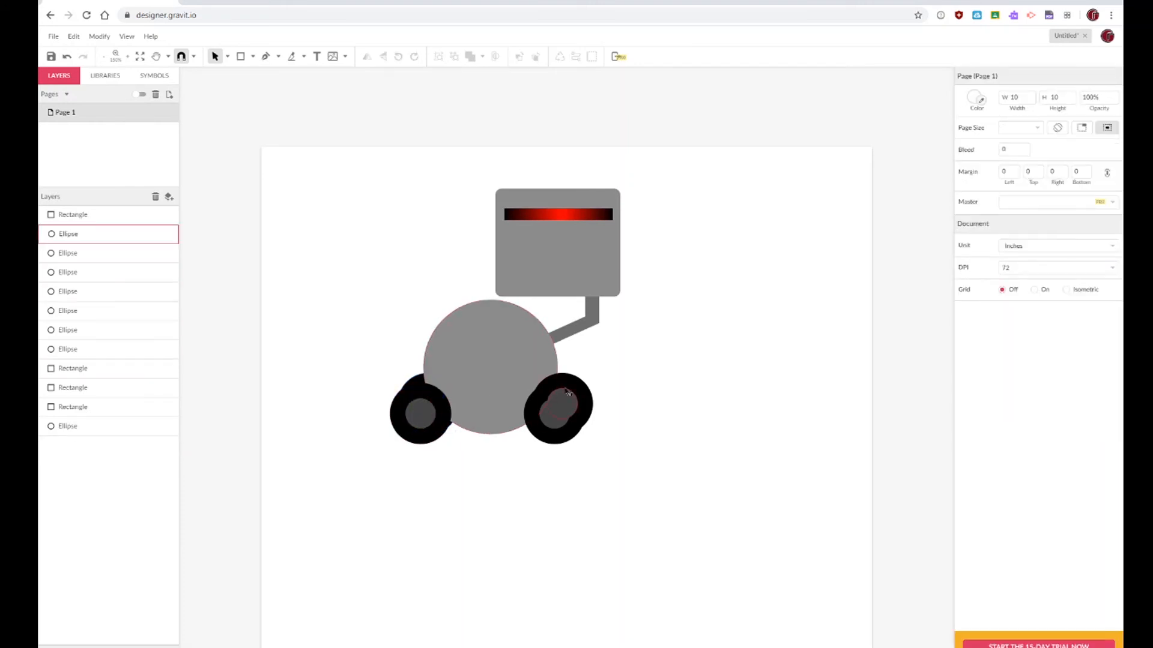
pyautogui.click(578, 388)
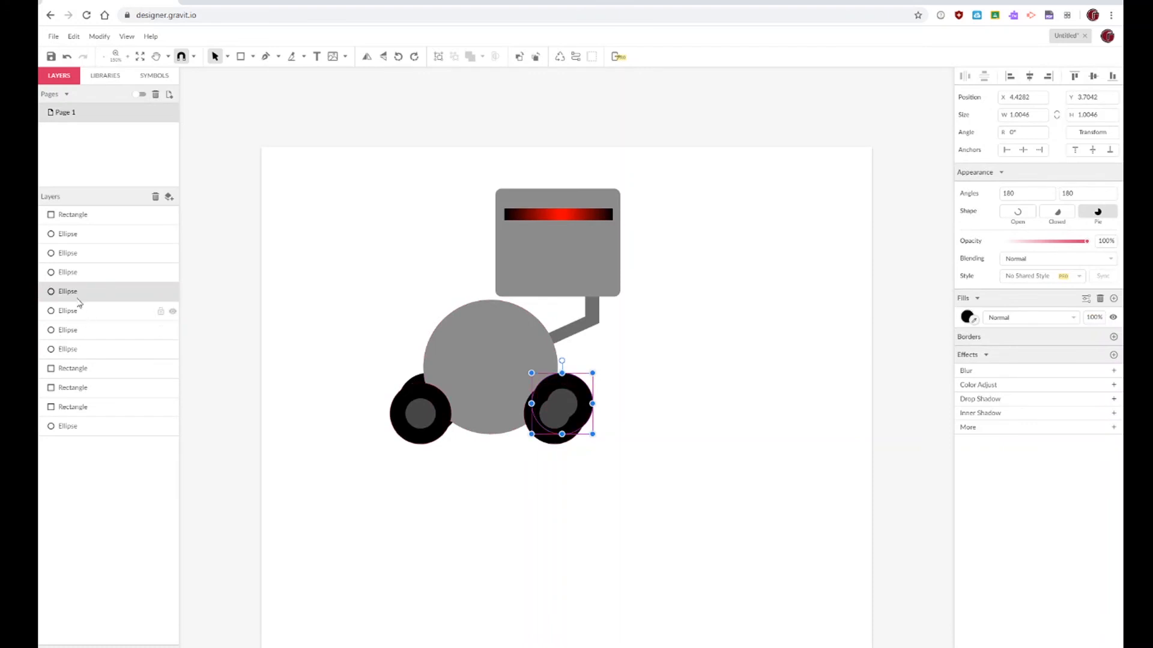
pyautogui.moveTo(76, 296); pyautogui.dragTo(77, 423)
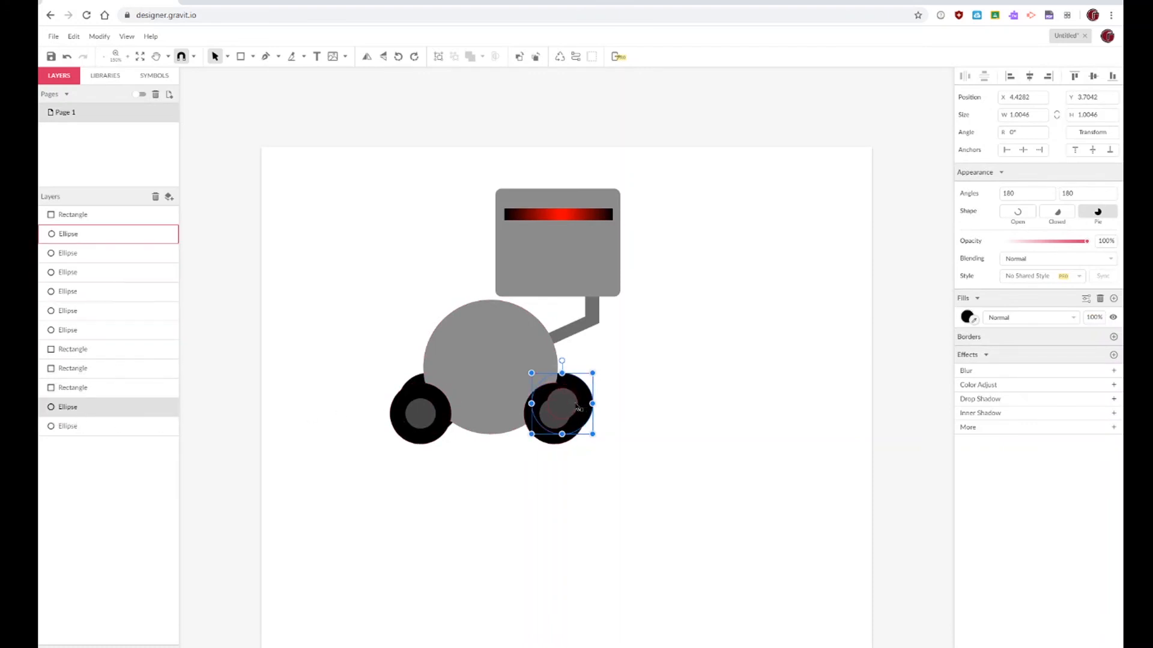
pyautogui.press('Delete')
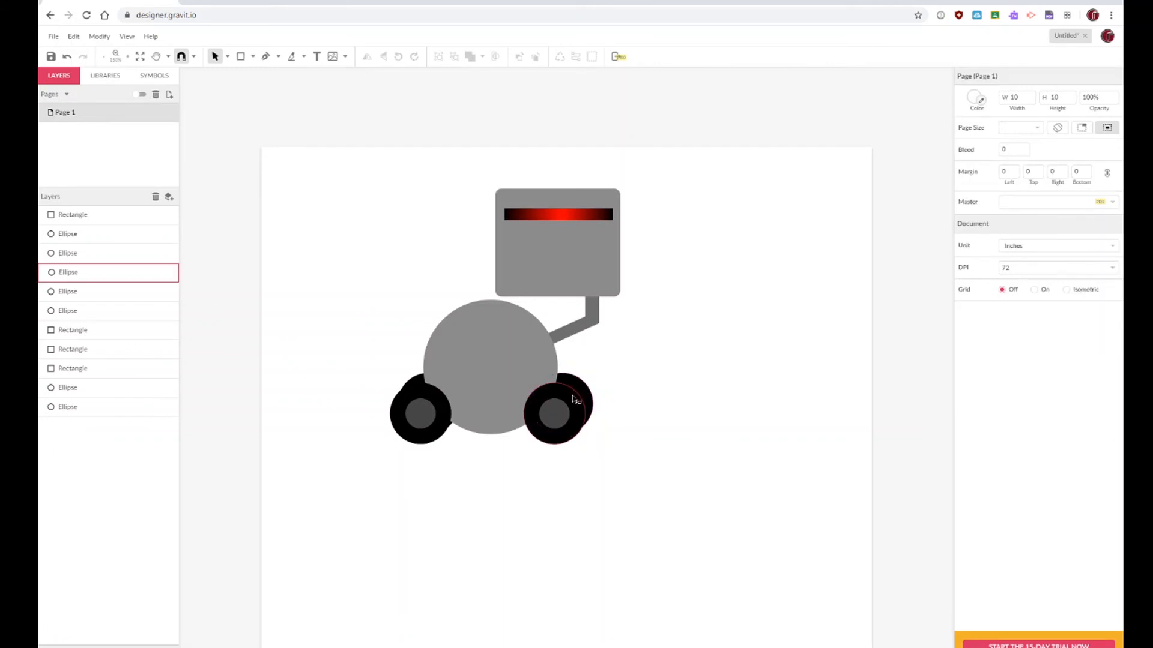
# Step: Fill the black outer circles of the two front wheels with dark gray #282828
pyautogui.click(575, 400)
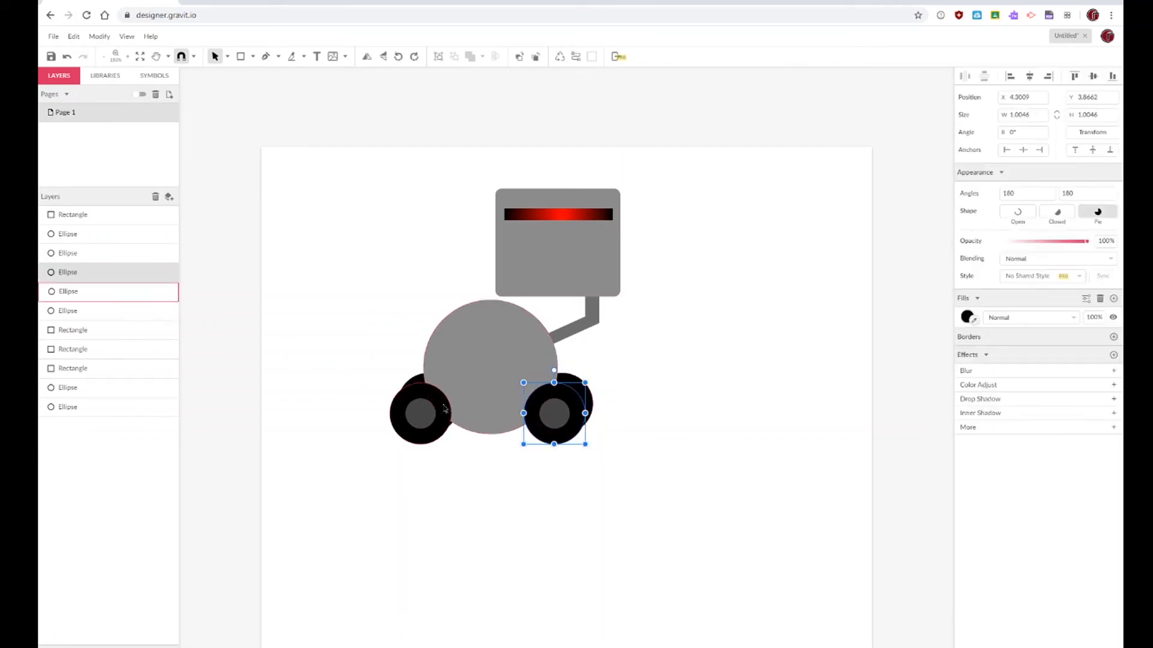
pyautogui.keyDown('shift'); pyautogui.click(444, 408); pyautogui.keyUp('shift')
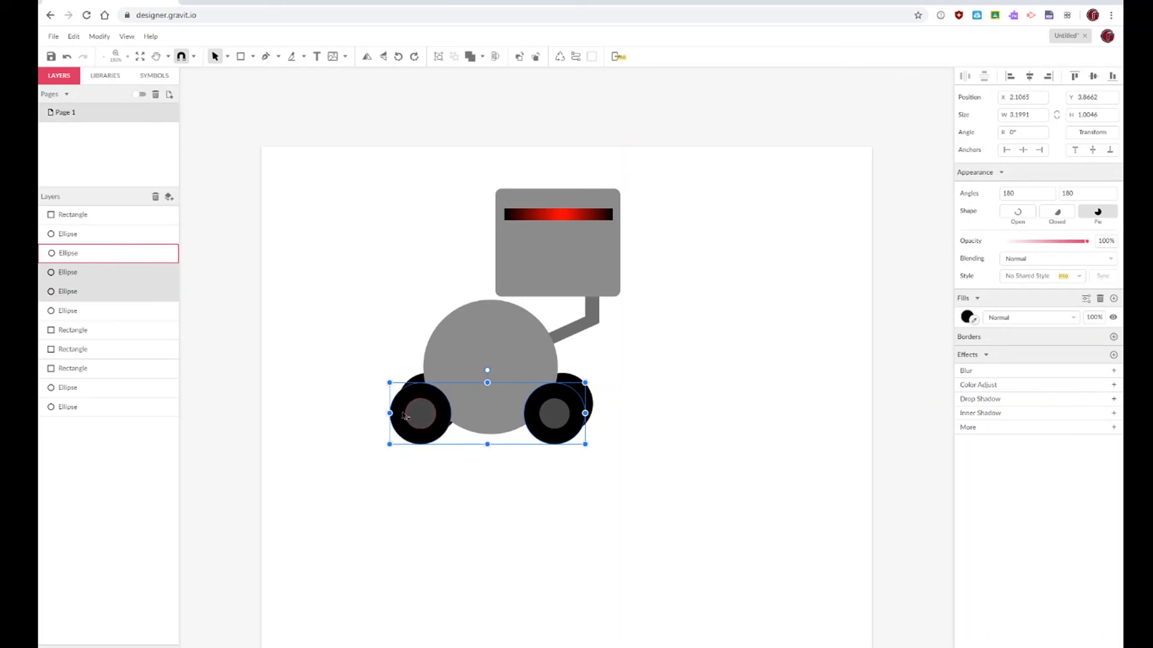
pyautogui.click(966, 317)
pyautogui.click(961, 406)
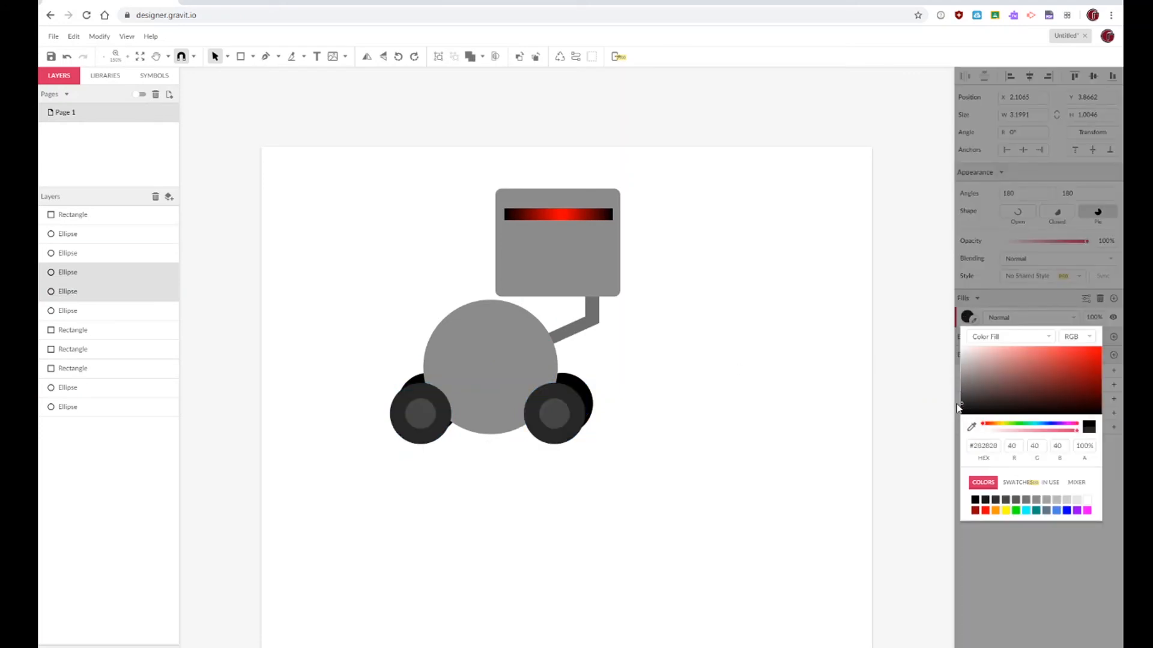
pyautogui.moveTo(957, 404); pyautogui.dragTo(955, 404)
pyautogui.click(924, 383)
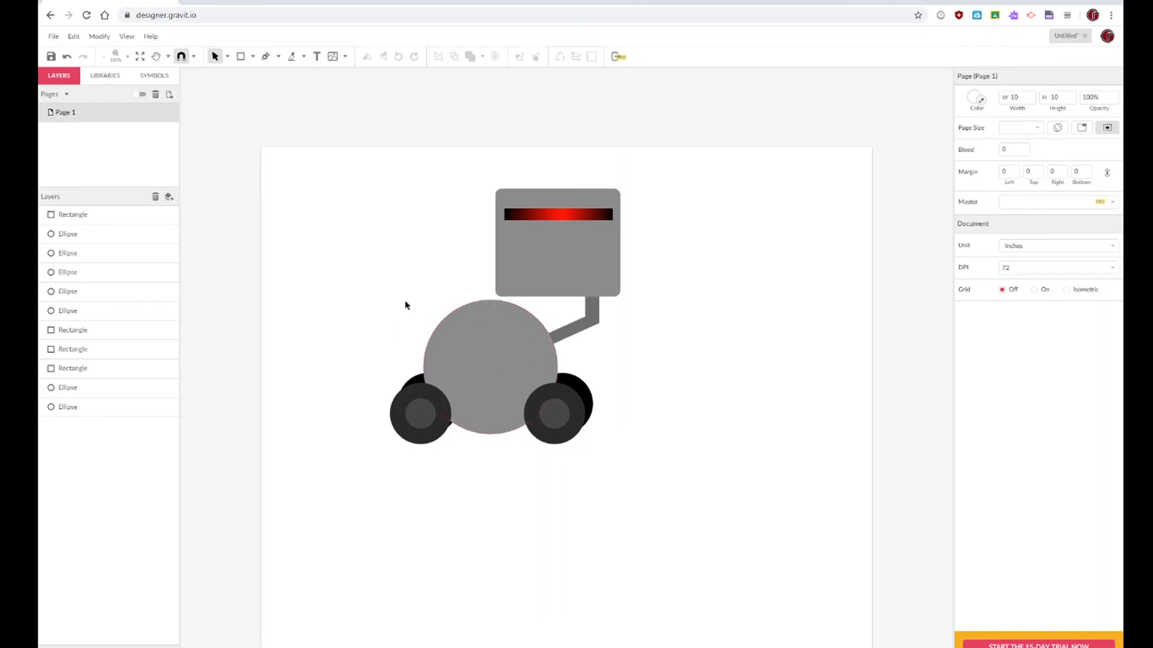
# Step: Try to move the large circle by area selection together with the wheels and slanted neck piece, and undo the move
pyautogui.moveTo(406, 302); pyautogui.dragTo(565, 417)
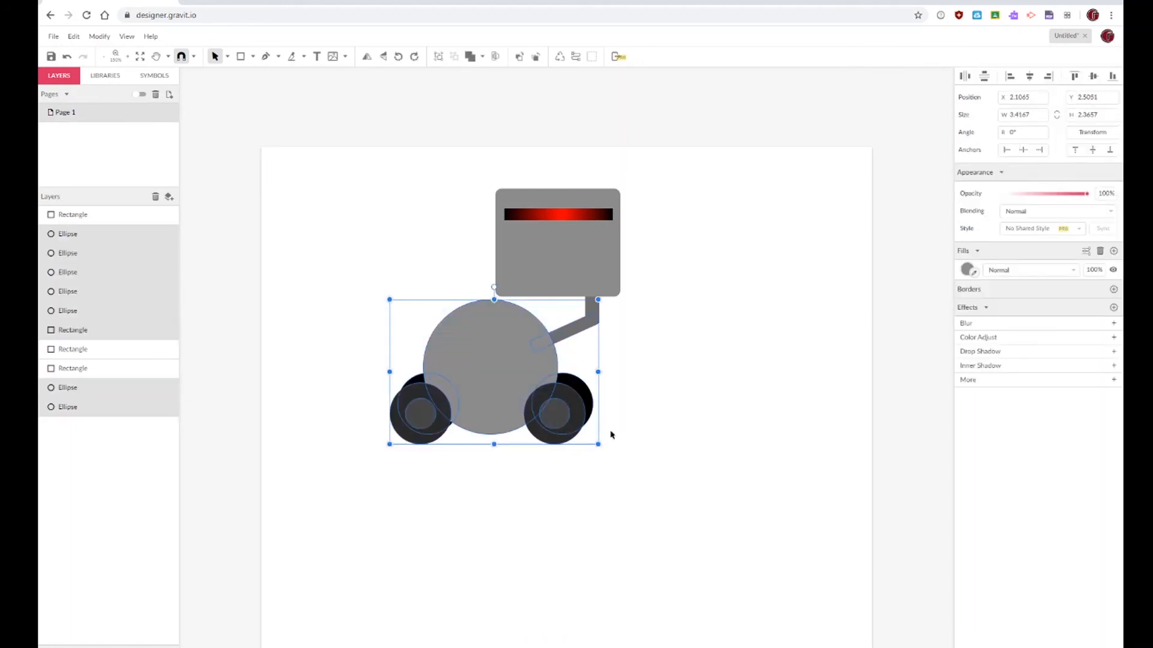
pyautogui.moveTo(466, 403); pyautogui.dragTo(476, 439)
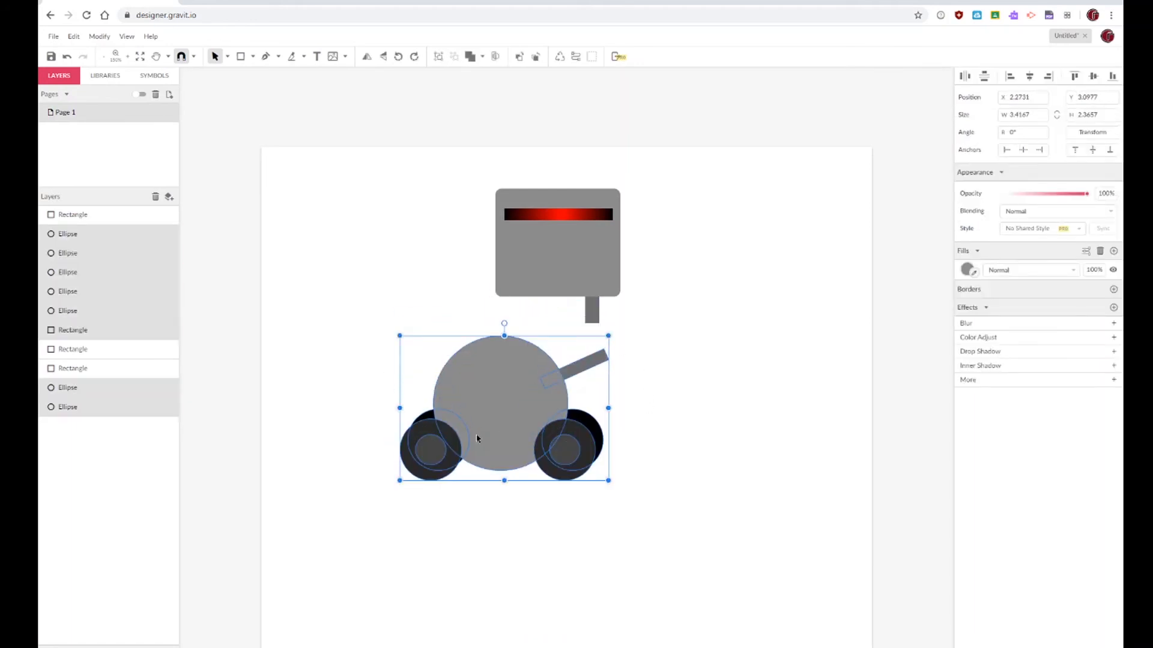
pyautogui.hotkey('ctrl', 'z')
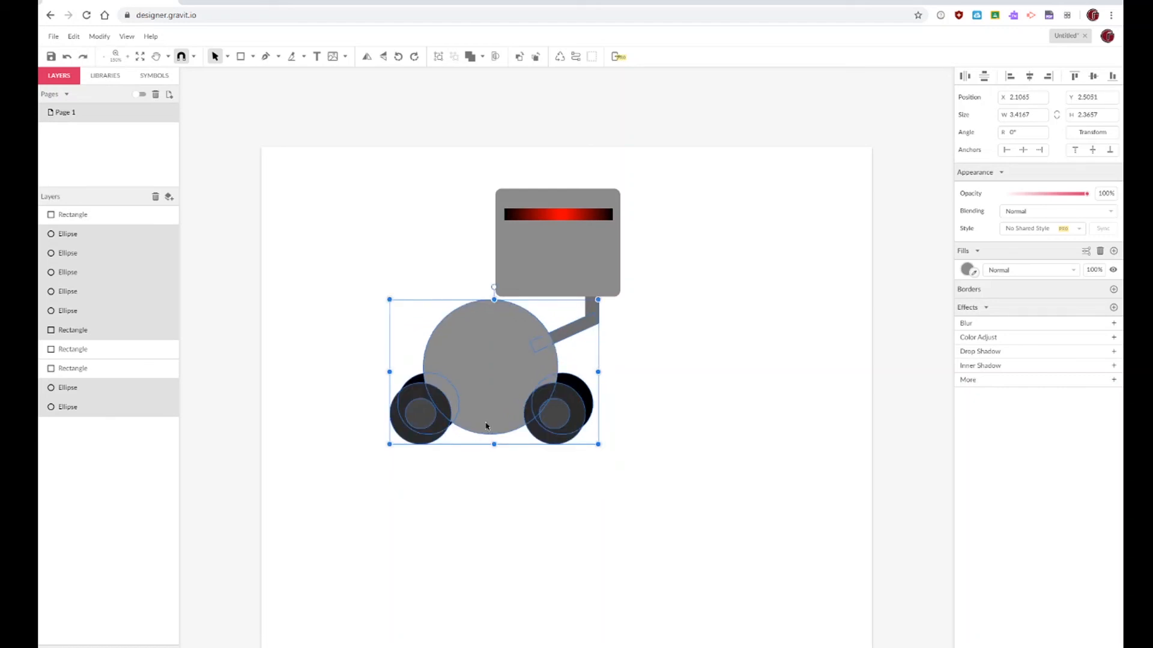
pyautogui.click(648, 380)
# Step: Lock every layer except the large gray body circle
pyautogui.click(503, 374)
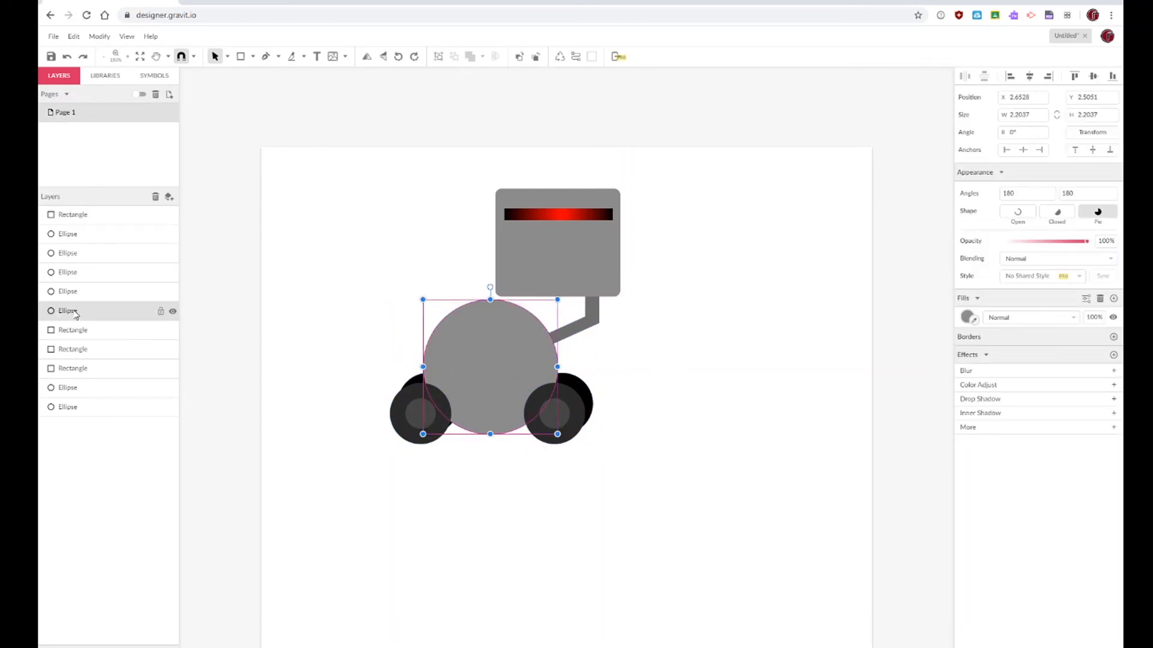
pyautogui.moveTo(75, 311); pyautogui.dragTo(59, 325)
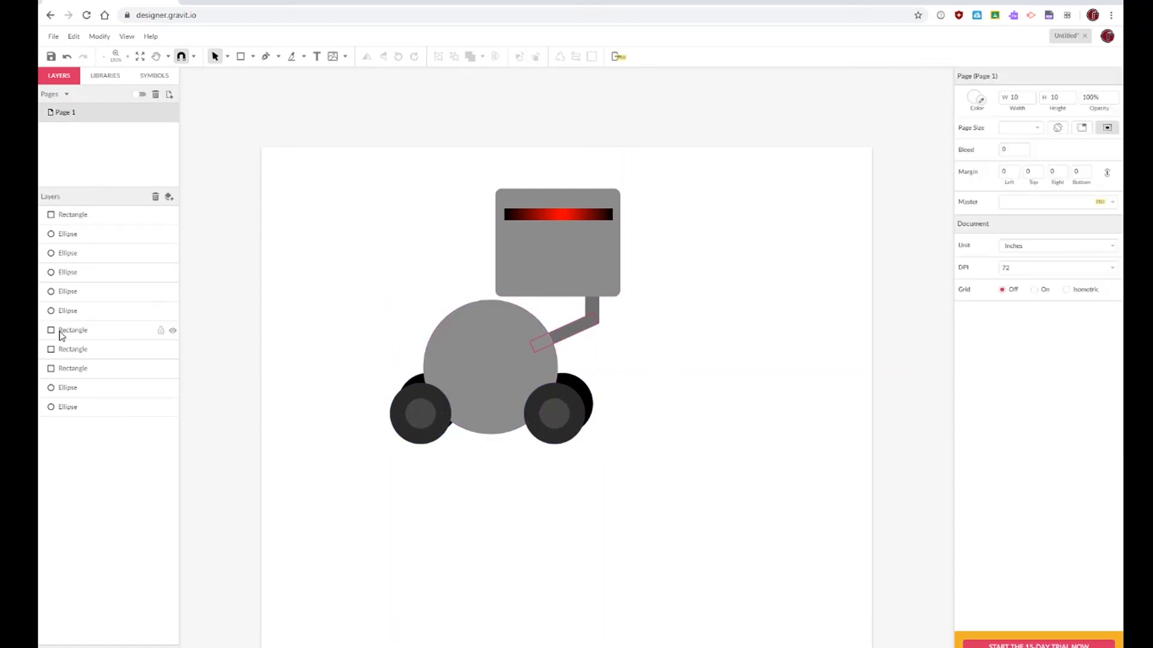
pyautogui.click(161, 330)
pyautogui.click(160, 349)
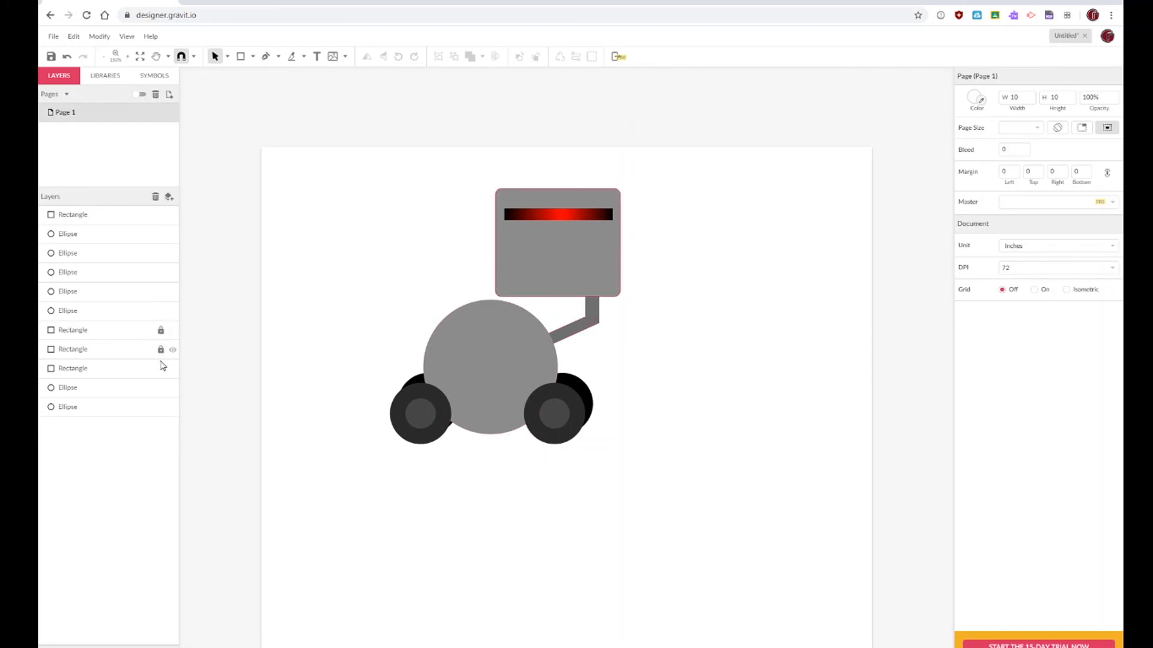
pyautogui.click(161, 368)
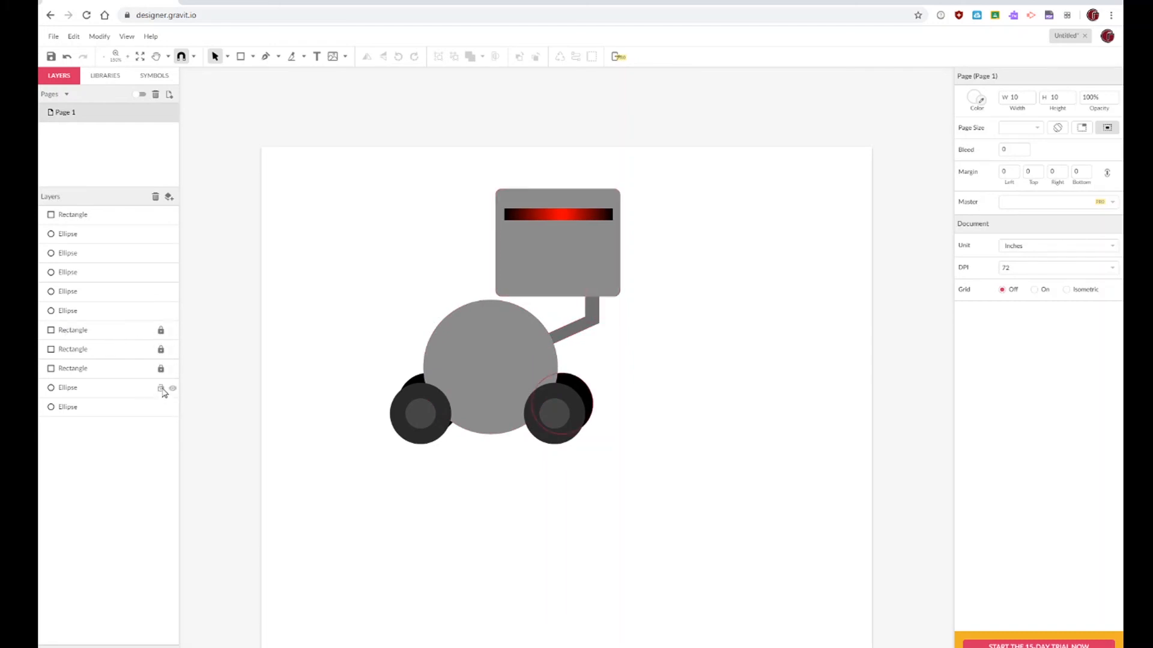
pyautogui.click(161, 387)
pyautogui.click(161, 407)
pyautogui.click(161, 291)
pyautogui.click(161, 273)
pyautogui.click(161, 253)
pyautogui.click(160, 235)
pyautogui.click(161, 215)
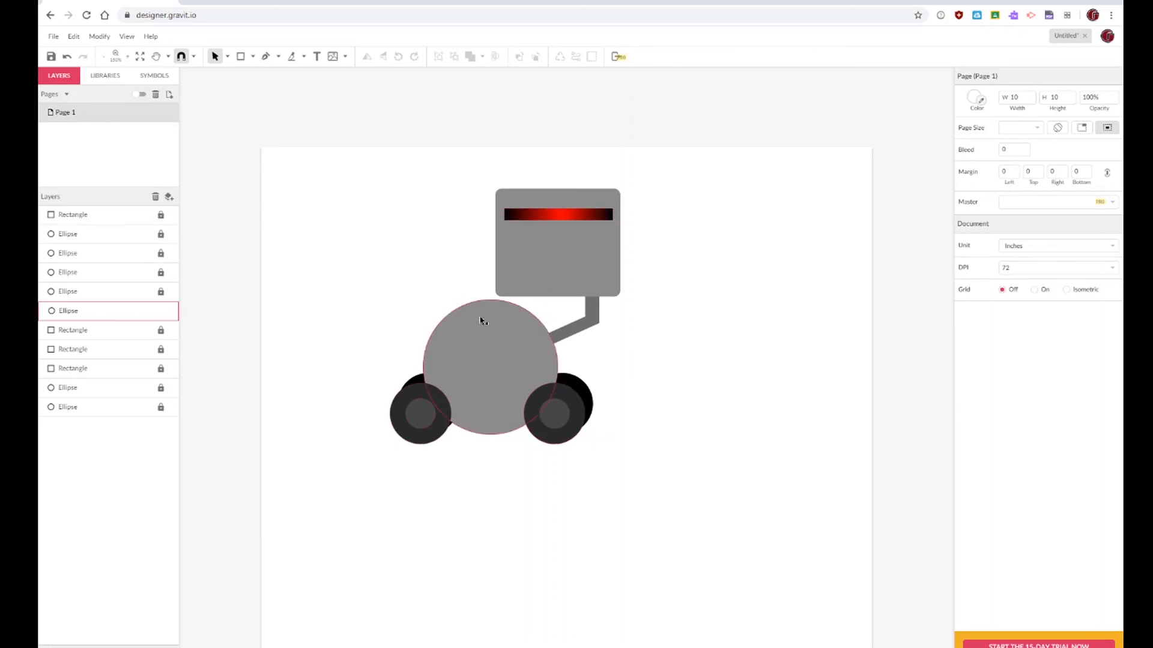
# Step: Try moving the large gray circle around while the other shapes are locked, and undo all of its moves
pyautogui.moveTo(343, 162); pyautogui.dragTo(742, 522)
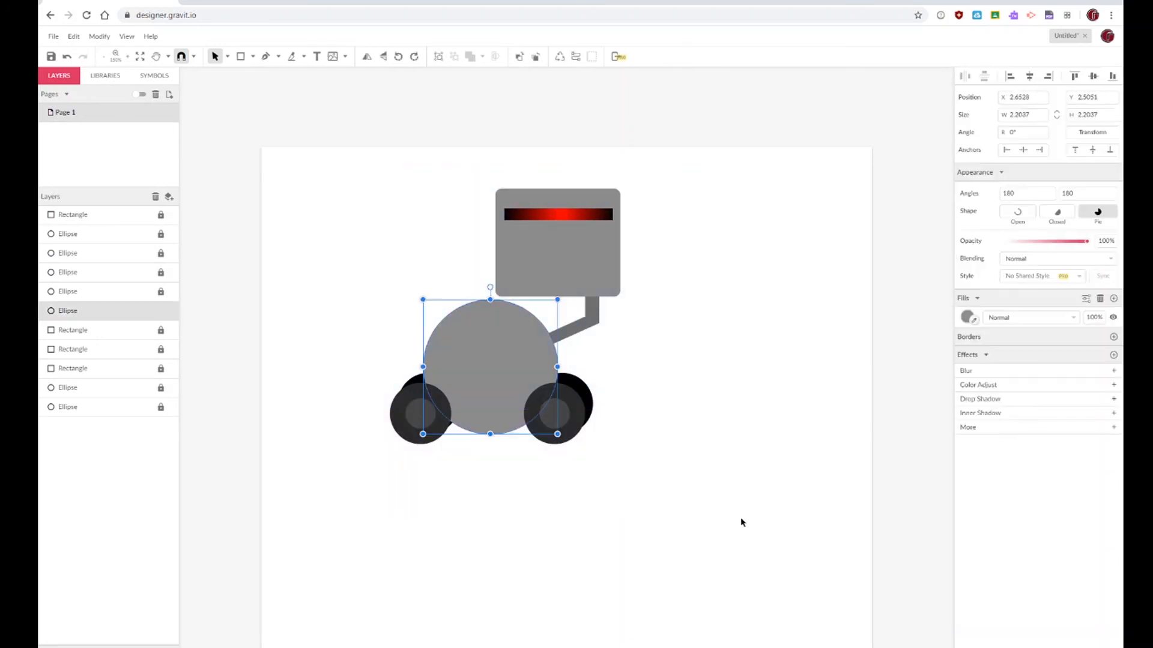
pyautogui.moveTo(472, 374); pyautogui.dragTo(437, 377)
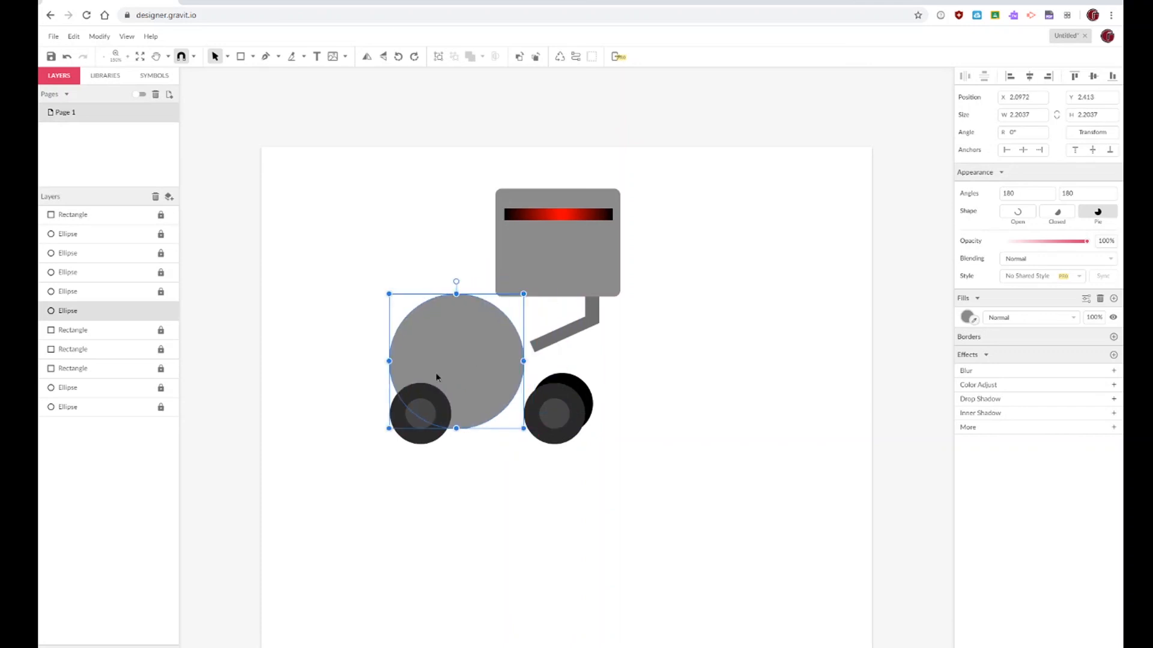
pyautogui.hotkey('ctrl', 'z')
pyautogui.hotkey('ctrl', 'z')
pyautogui.hotkey('ctrl', 'z')
pyautogui.hotkey('ctrl', 'z')
pyautogui.hotkey('ctrl', 'z')
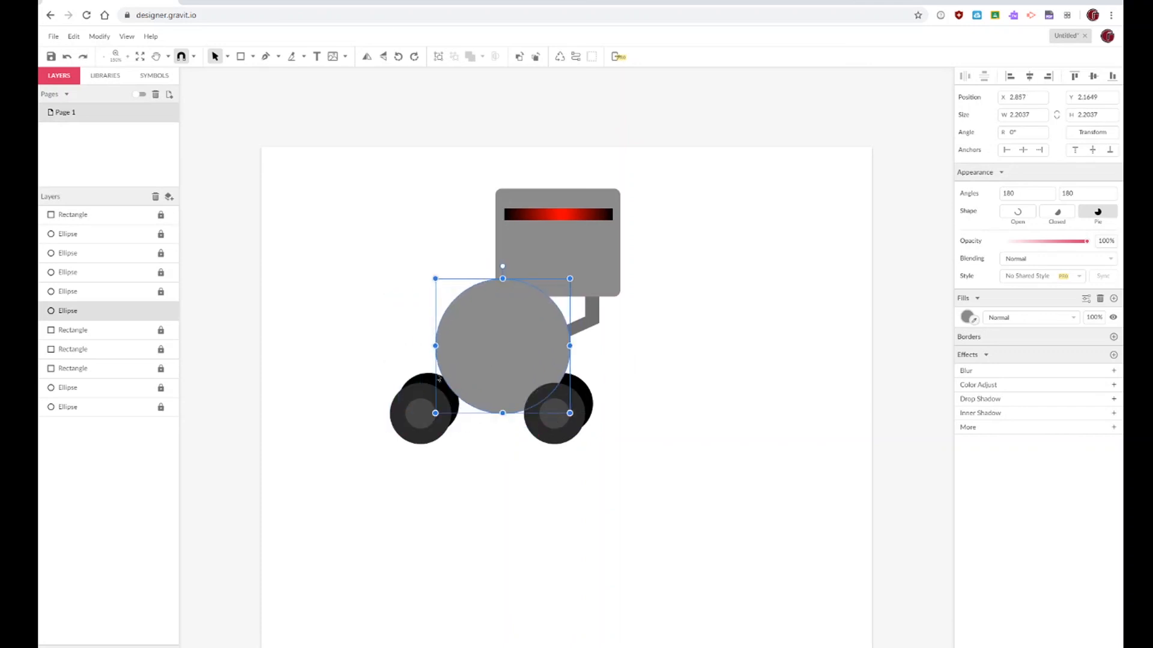
pyautogui.hotkey('ctrl', 'z')
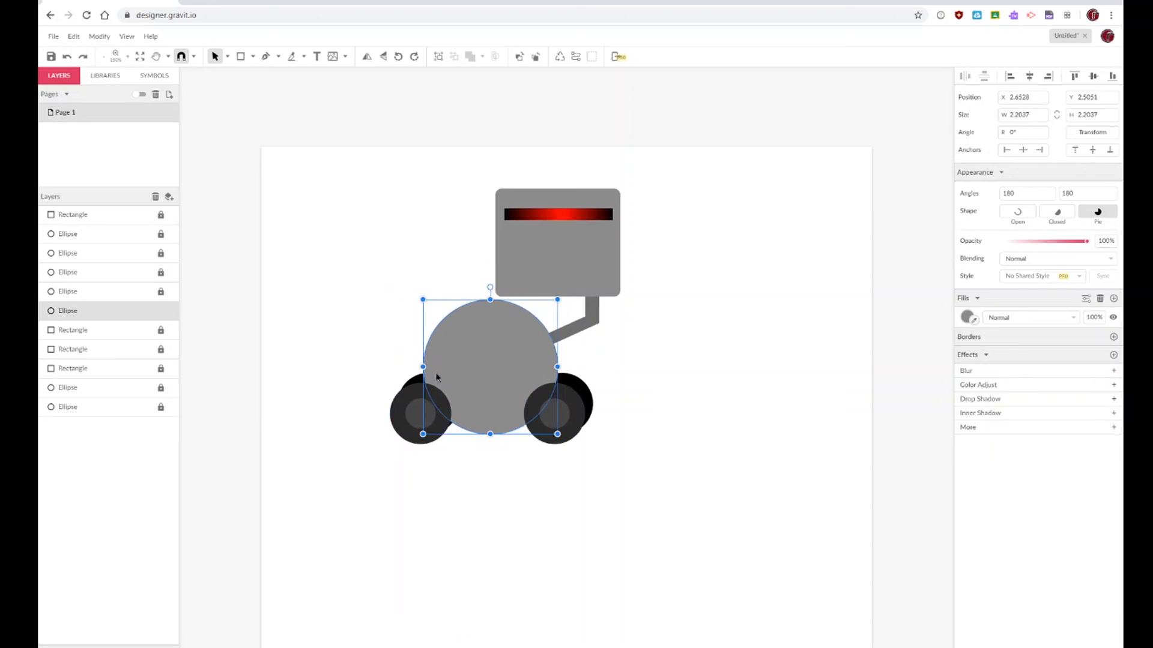
# Step: Unlock all the locked rectangle and ellipse layers of the robot
pyautogui.click(160, 215)
pyautogui.click(160, 274)
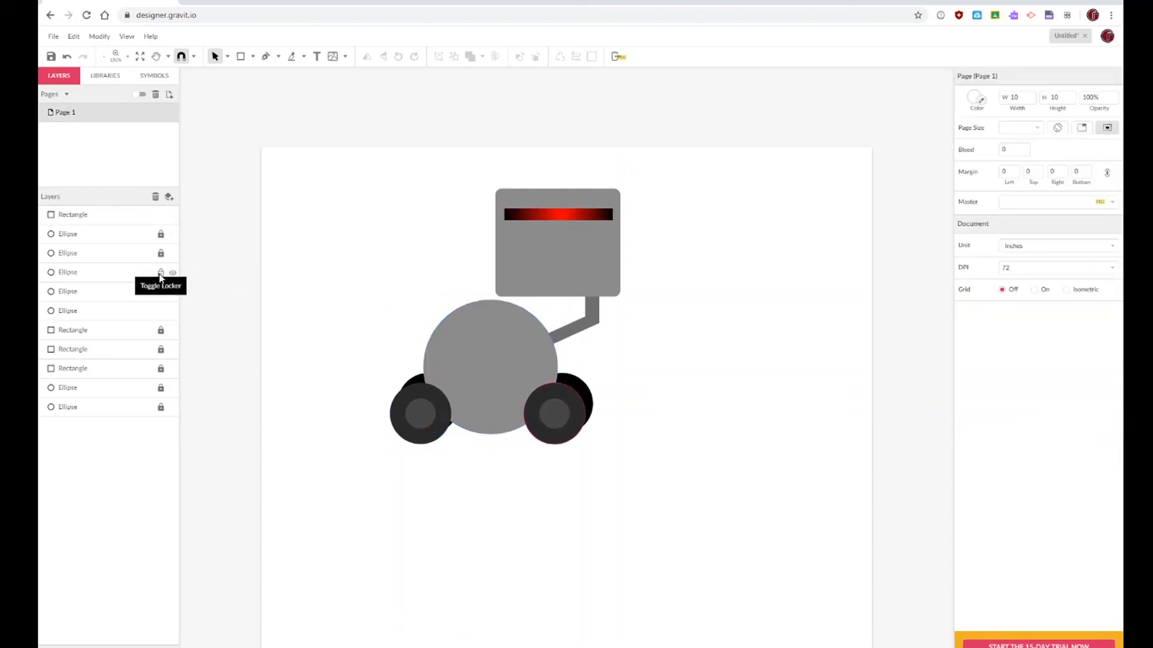
pyautogui.click(161, 253)
pyautogui.click(160, 234)
pyautogui.click(160, 330)
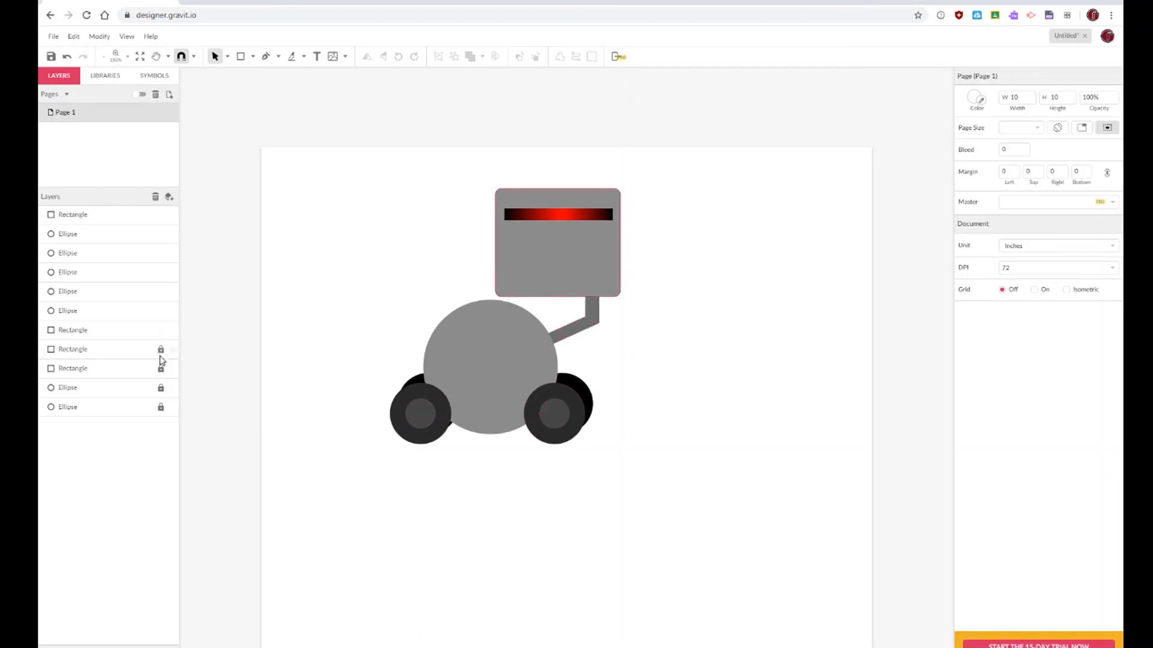
pyautogui.click(161, 350)
pyautogui.click(160, 369)
pyautogui.click(161, 388)
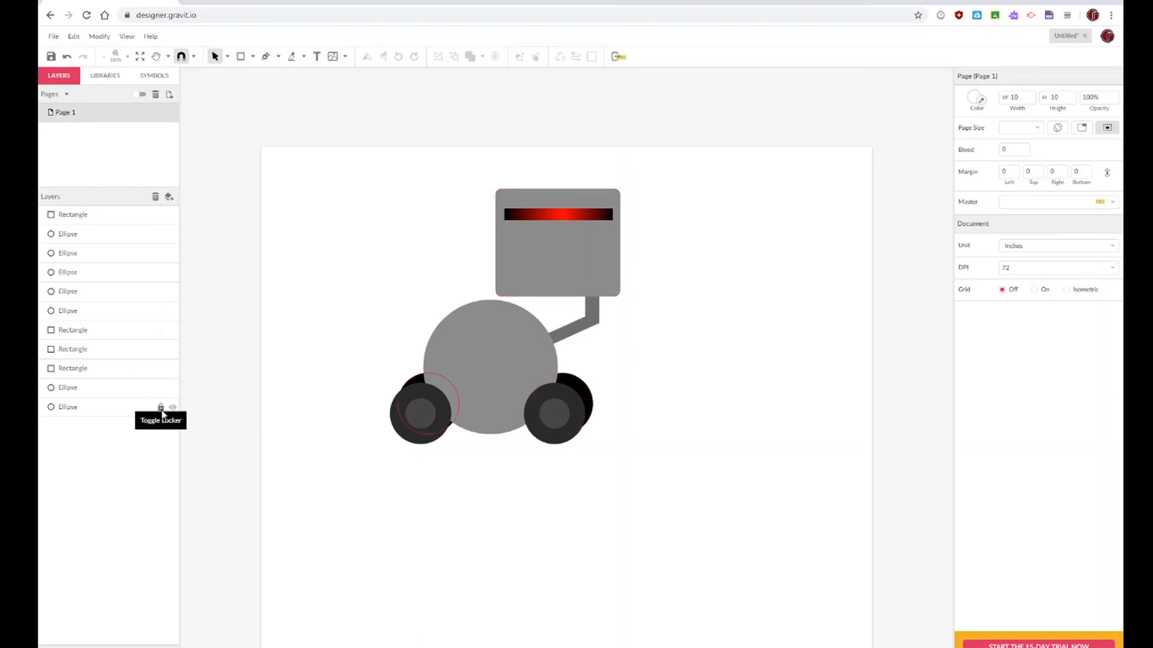
pyautogui.click(160, 407)
# Step: Select all the robot's shapes, try stretching them narrower and taller without keeping proportions, and undo the resize
pyautogui.moveTo(354, 163); pyautogui.dragTo(682, 512)
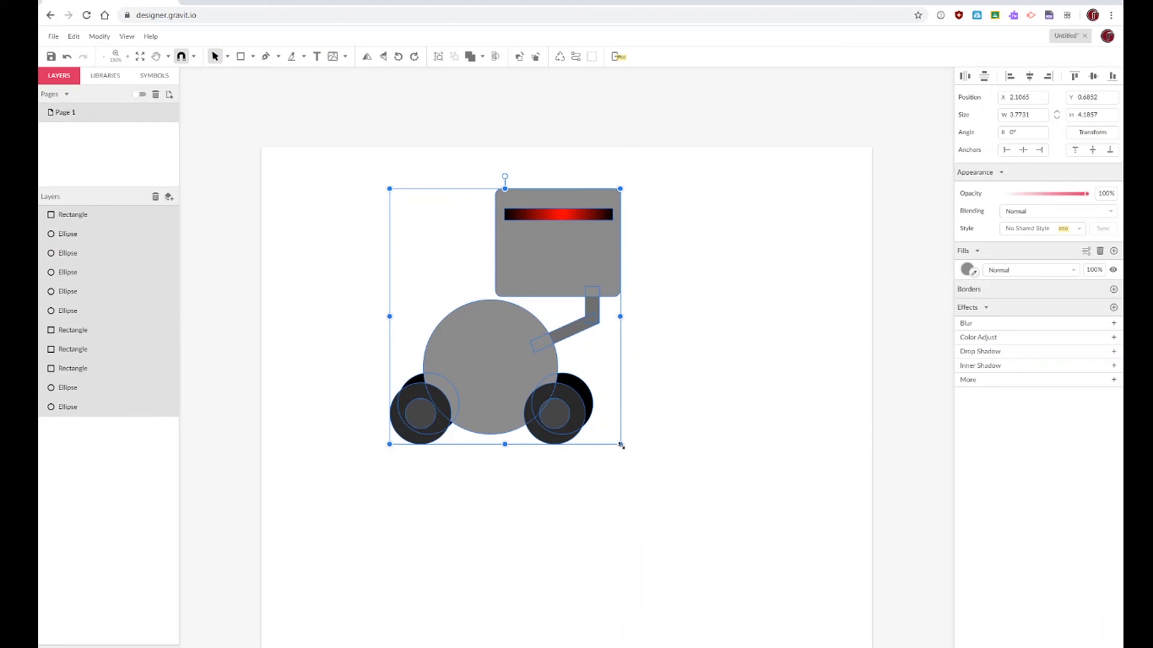
pyautogui.moveTo(621, 446); pyautogui.dragTo(514, 625)
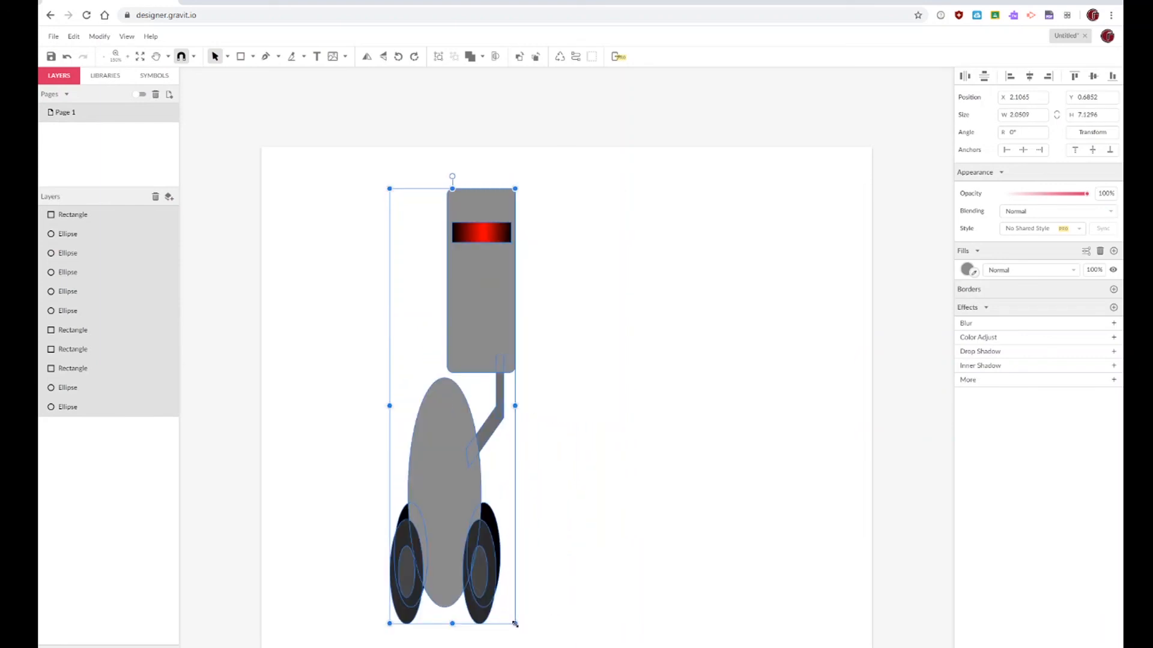
pyautogui.hotkey('ctrl', 'z')
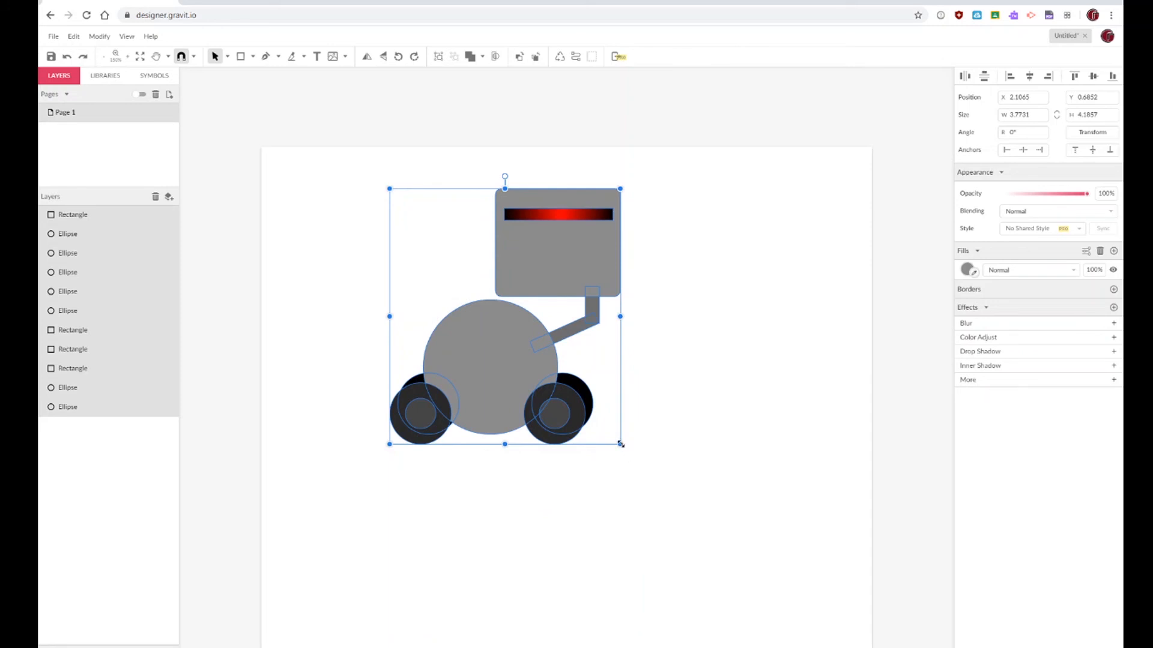
# Step: Enlarge the whole robot proportionally to about 5.57 × 6.18 in, move it to about X 2.07, Y 1.58, and deselect it
pyautogui.moveTo(621, 444); pyautogui.dragTo(730, 566)
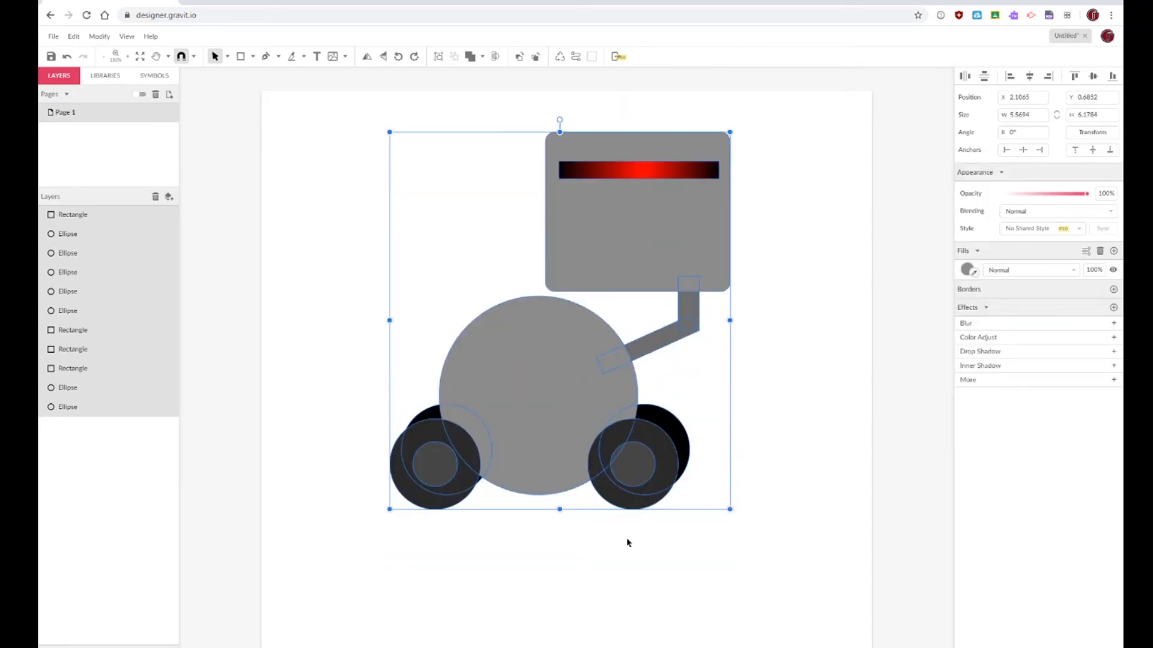
pyautogui.moveTo(529, 436); pyautogui.dragTo(571, 467)
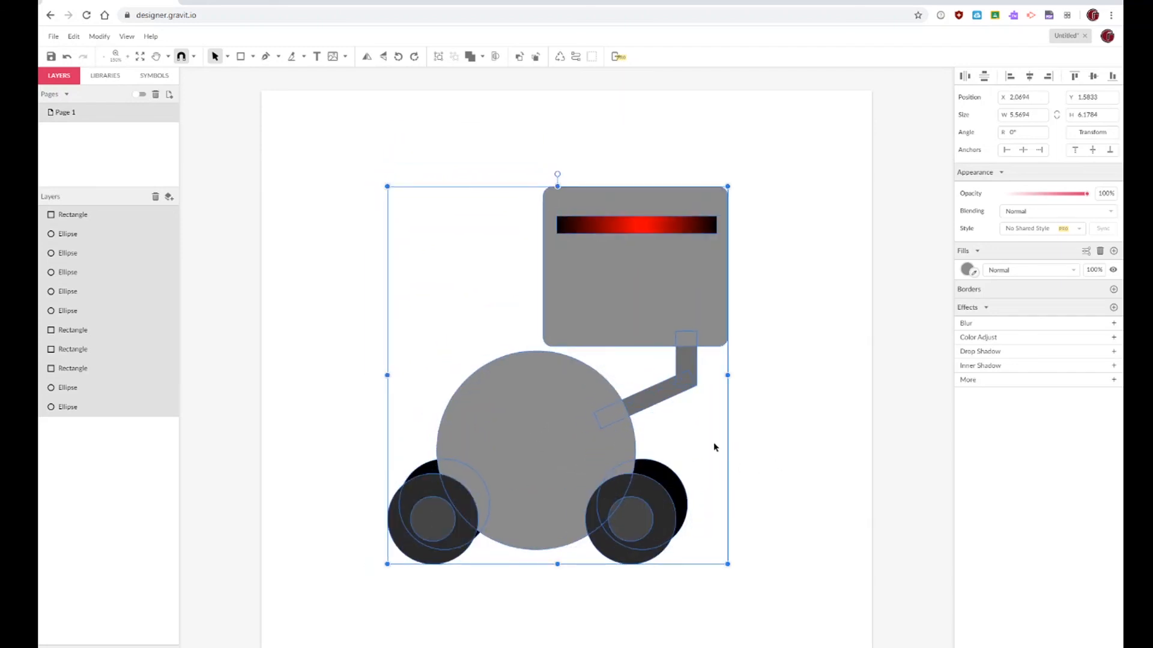
pyautogui.click(854, 437)
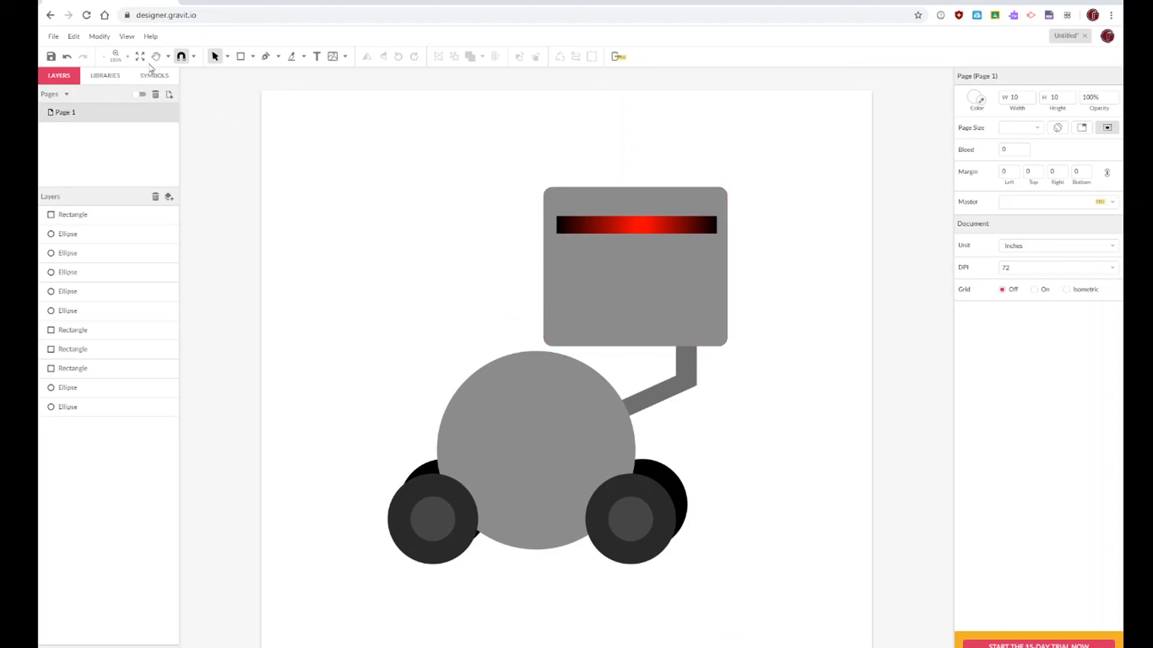
# Step: Save the design to My Cloud with a file name made of the author's surname followed by "robot"
pyautogui.click(53, 37)
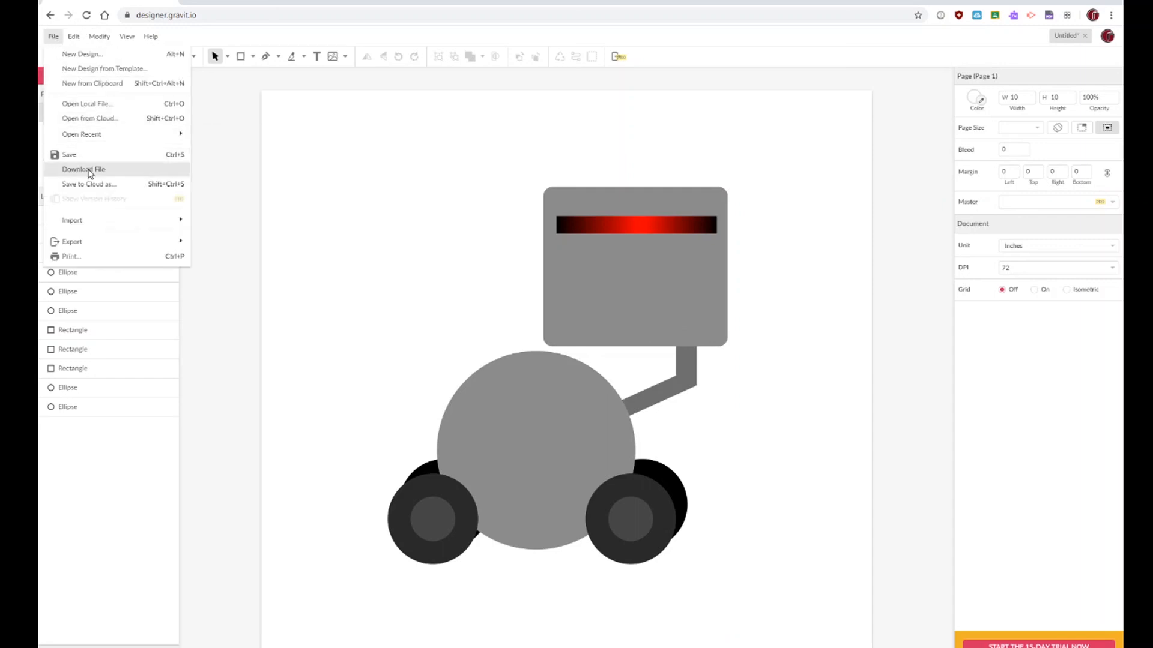
pyautogui.click(69, 154)
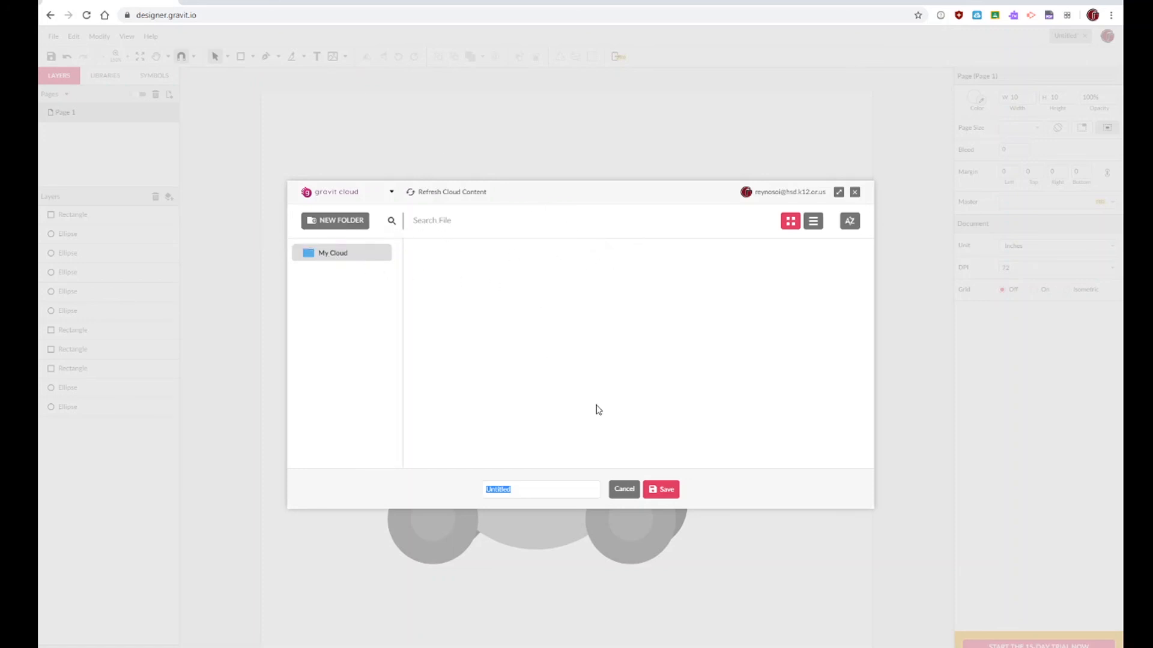
pyautogui.click(521, 493)
pyautogui.moveTo(521, 493); pyautogui.dragTo(446, 482)
pyautogui.write('reynoso robot')
pyautogui.click(663, 492)
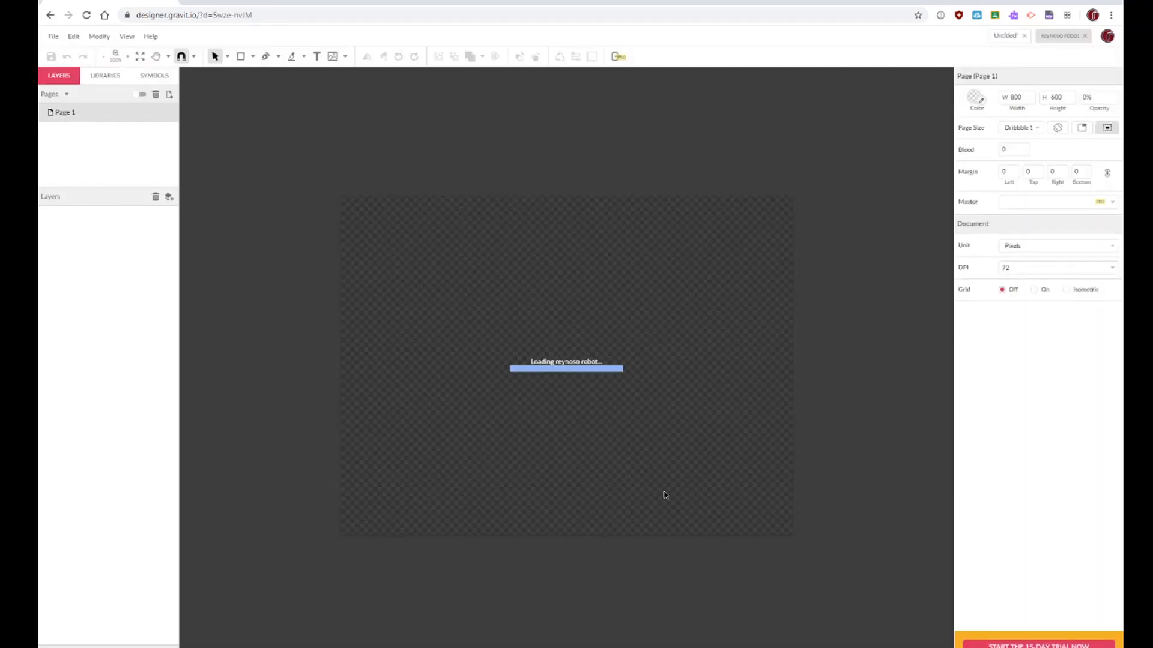